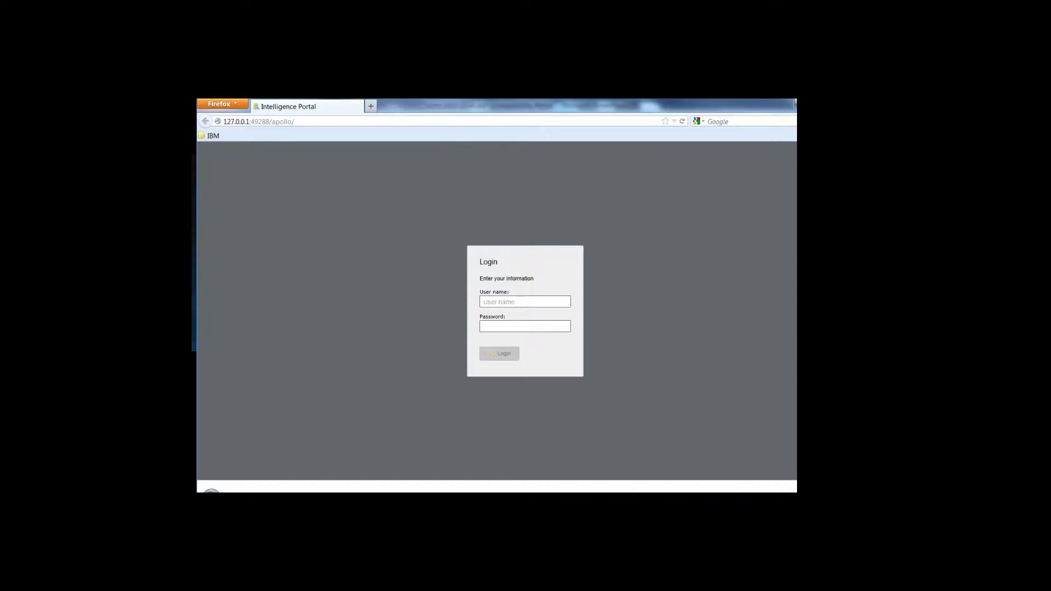
Sign in with the portal user name and password, then quick-search for the person by name.
left_click(528, 297)
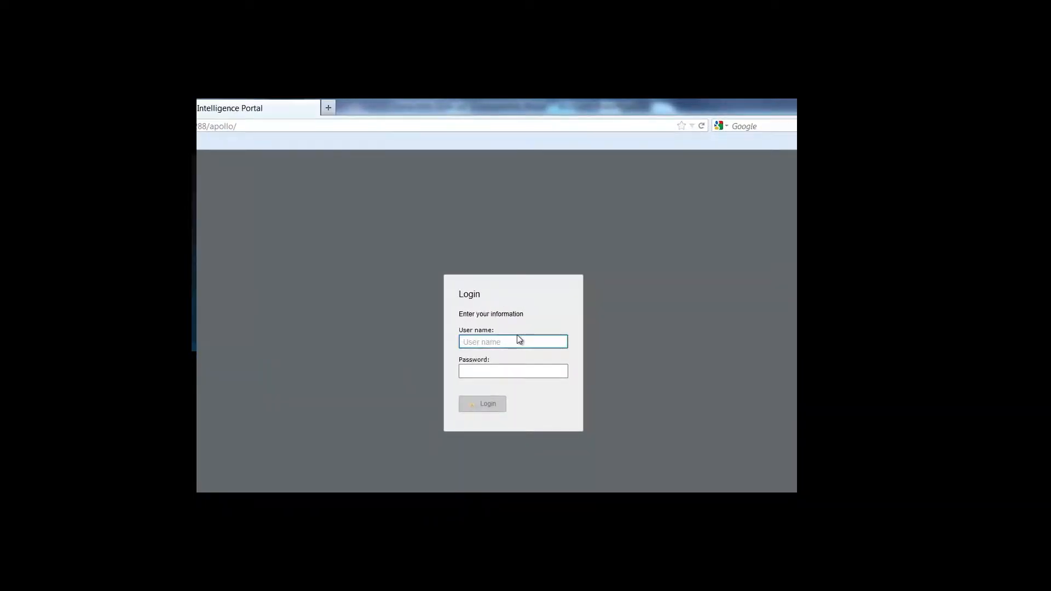
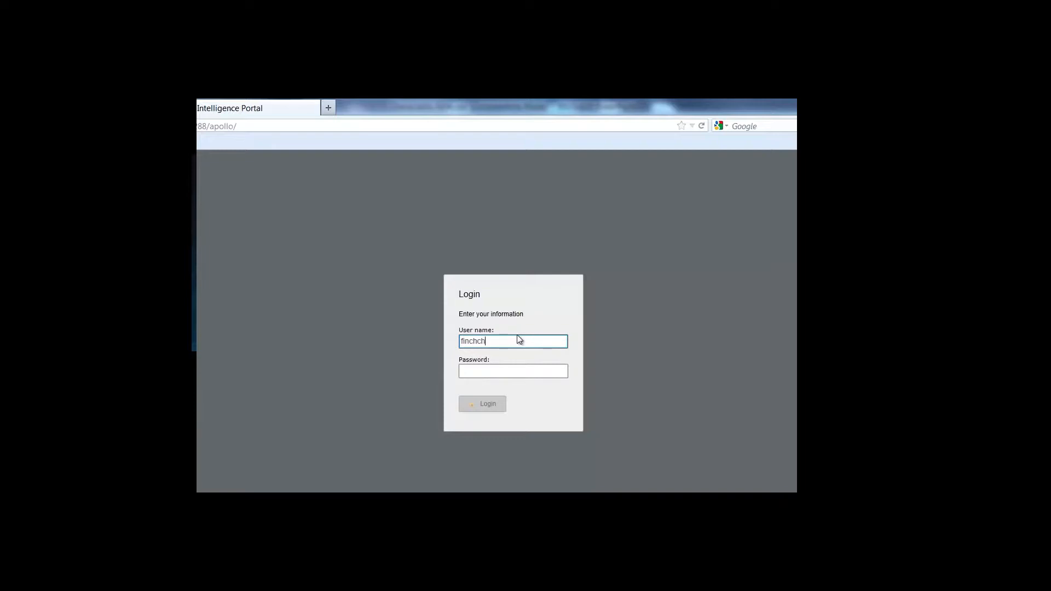
key("Tab")
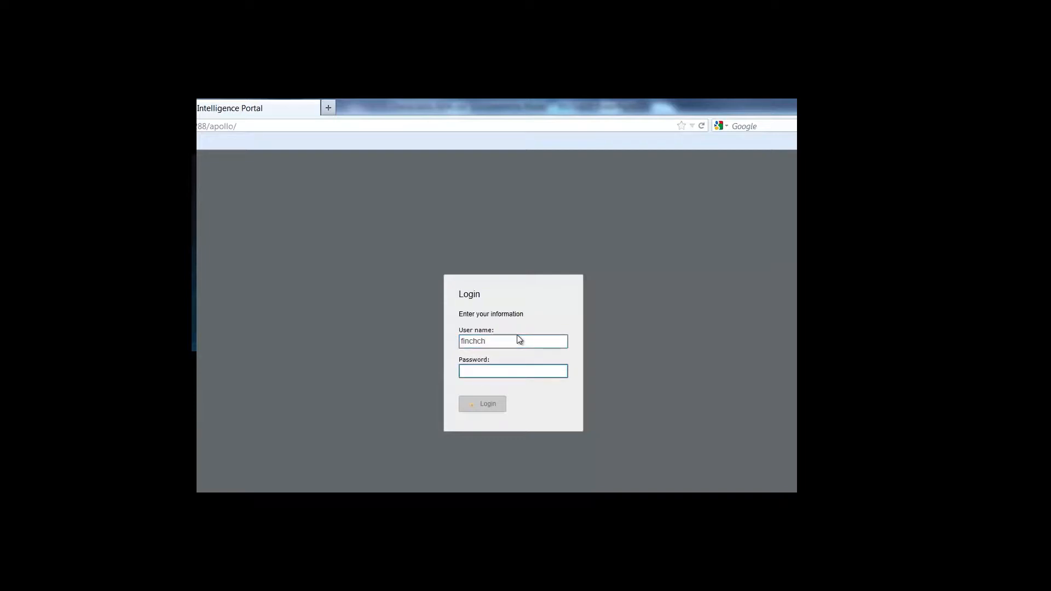
type("•••••••••••")
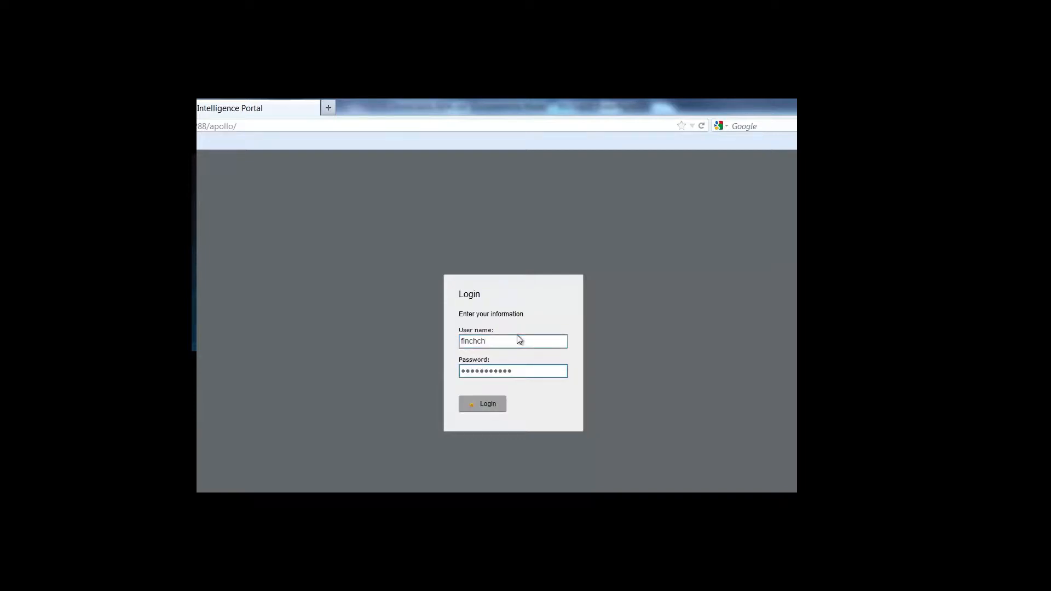
left_click(486, 405)
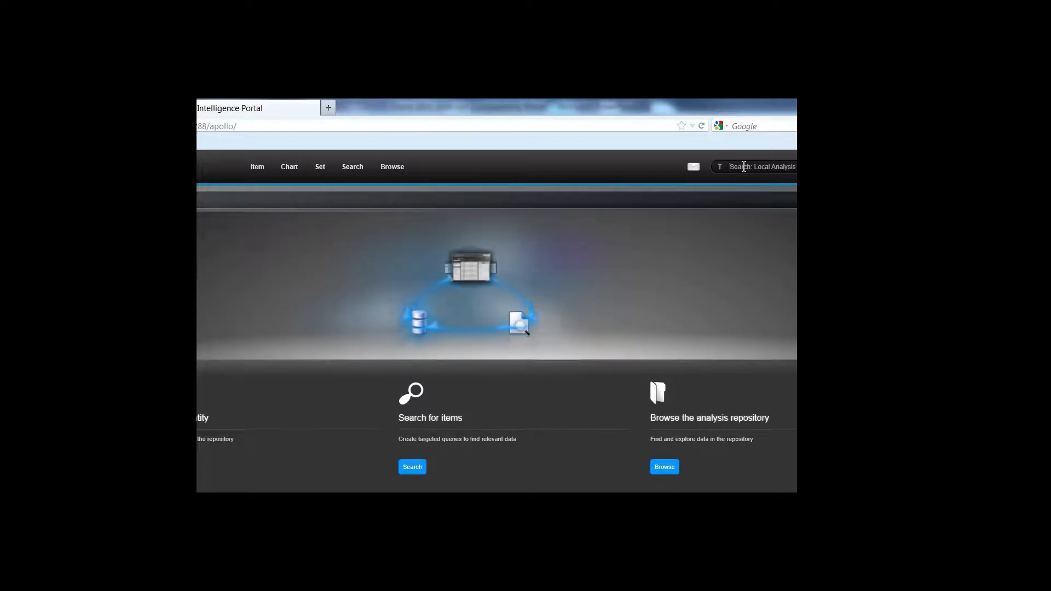
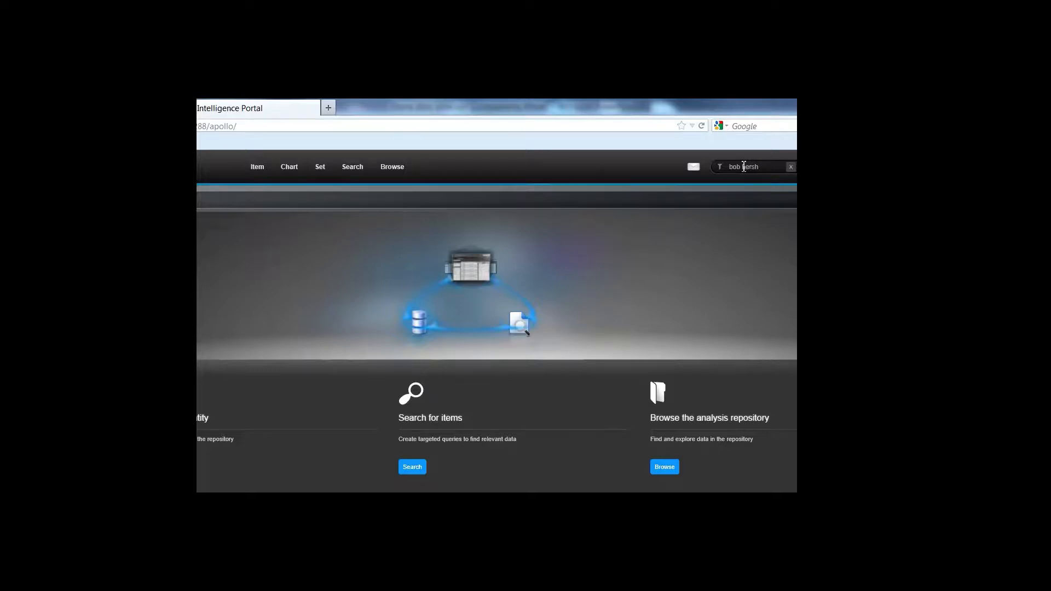
key("Return")
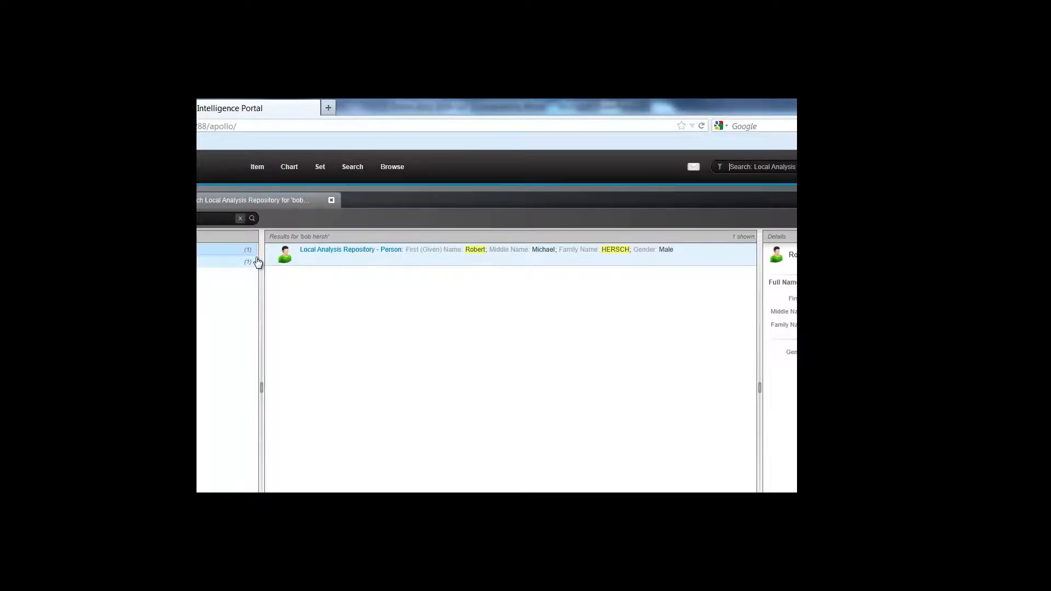
Filter results to Person, open the person's record and visualize them as a chart node.
left_click(232, 267)
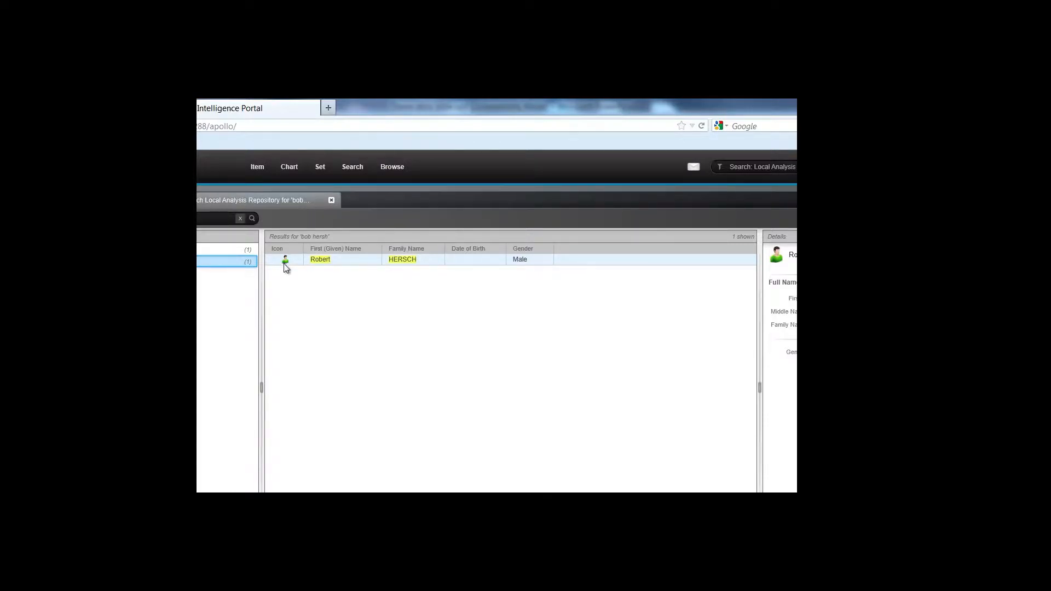
left_click(356, 261)
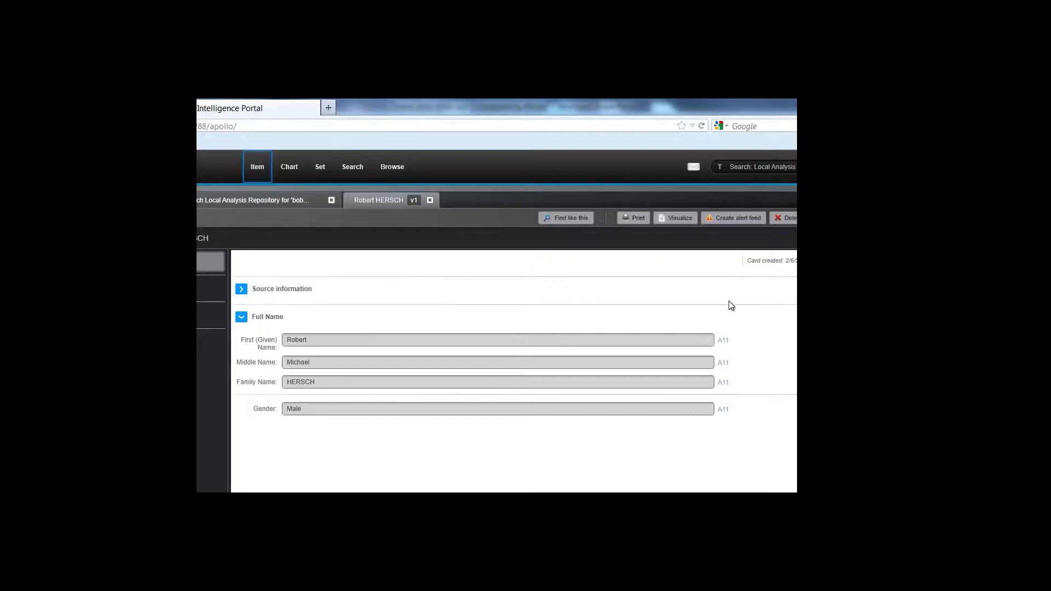
left_click(680, 220)
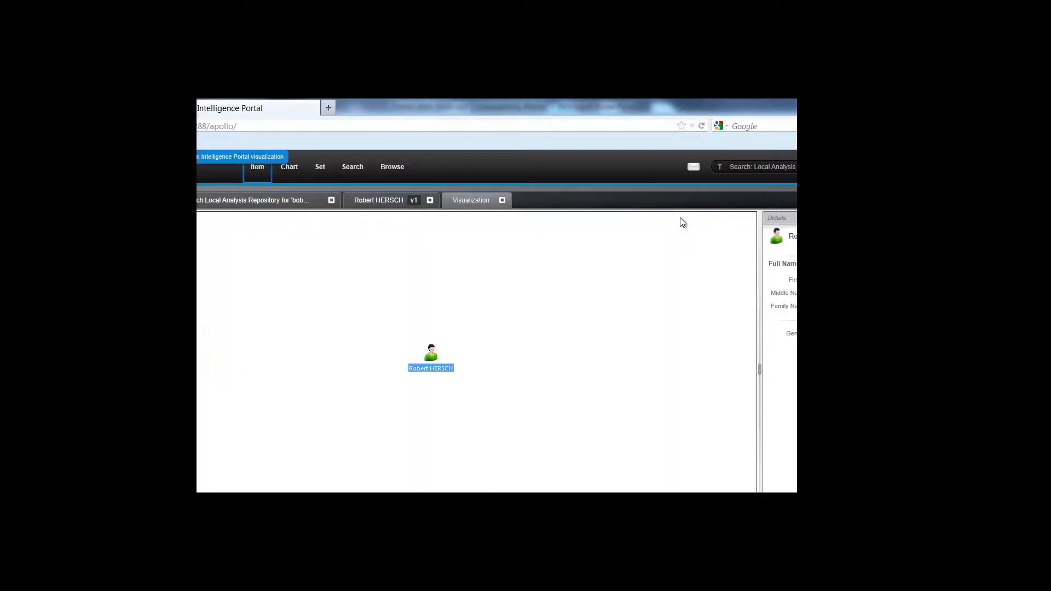
Expand the person node to their account, then expand the account's merchant transactions.
left_click(428, 356)
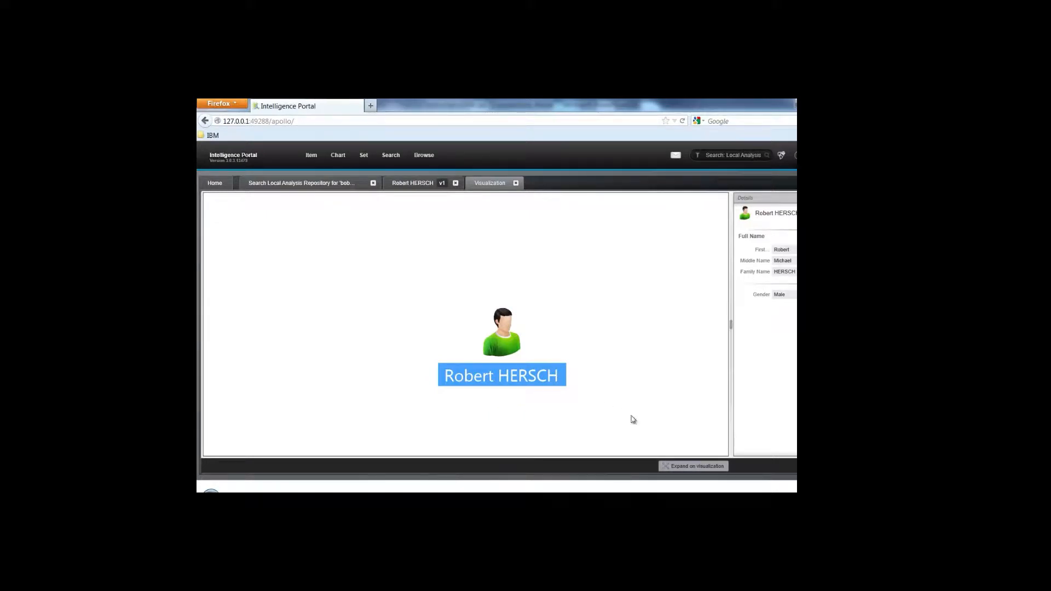
left_click(681, 467)
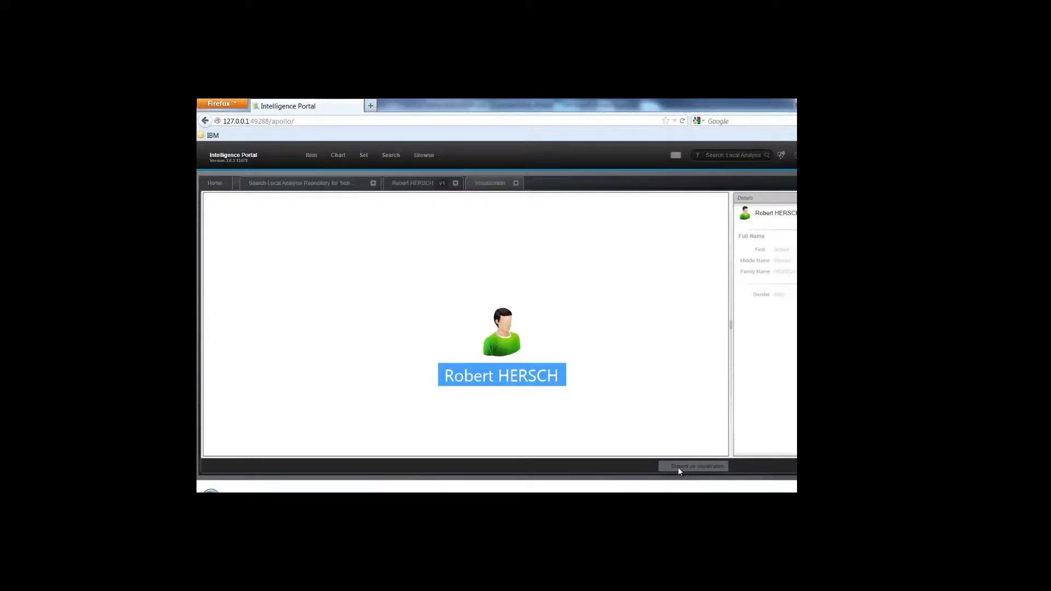
left_click(627, 382)
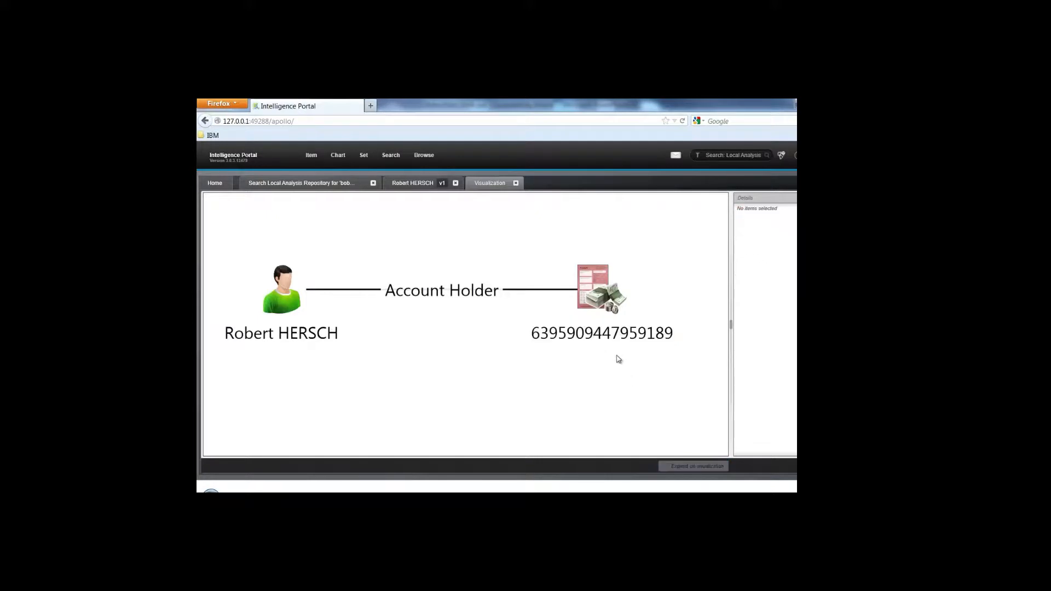
left_click(599, 299)
left_click(674, 466)
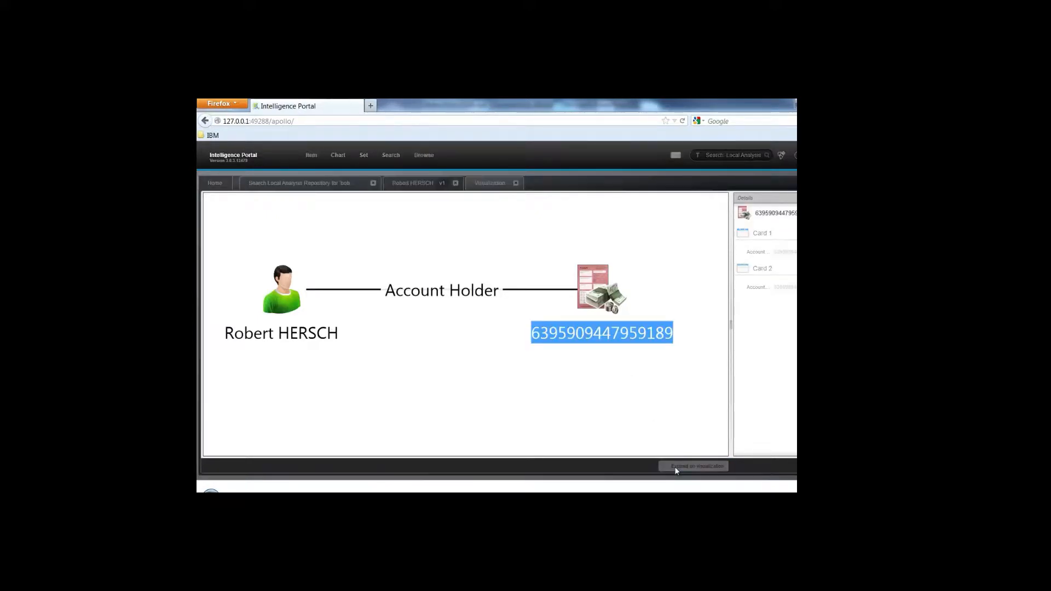
left_click(426, 383)
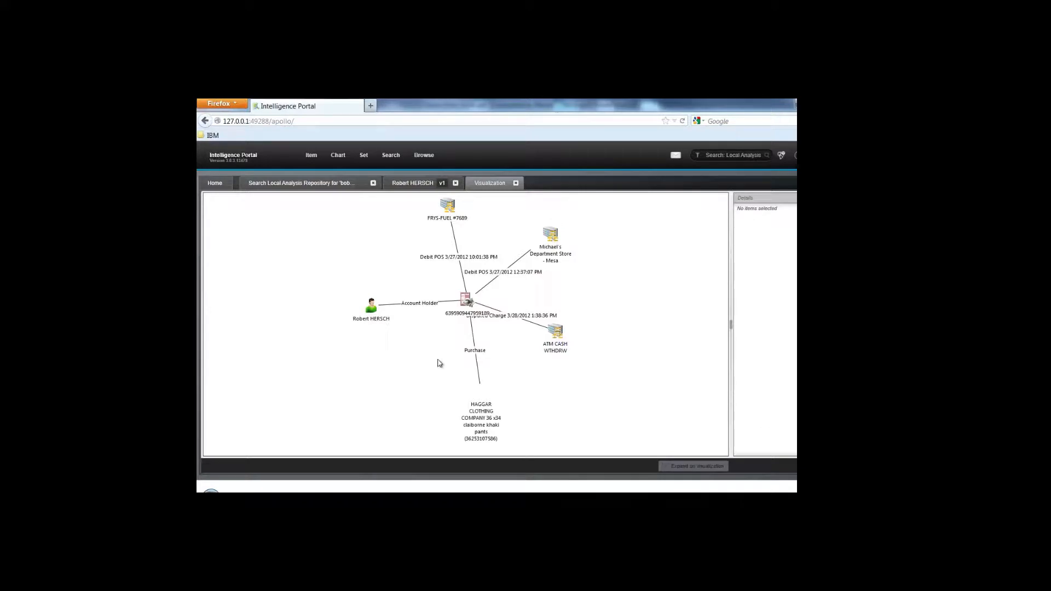
Drag FRYS-FUEL #7689, HAGGAR CLOTHING and ATM CASH WTHDRW apart and select ATM CASH WTHDRW.
left_click_drag(447, 218, 420, 242)
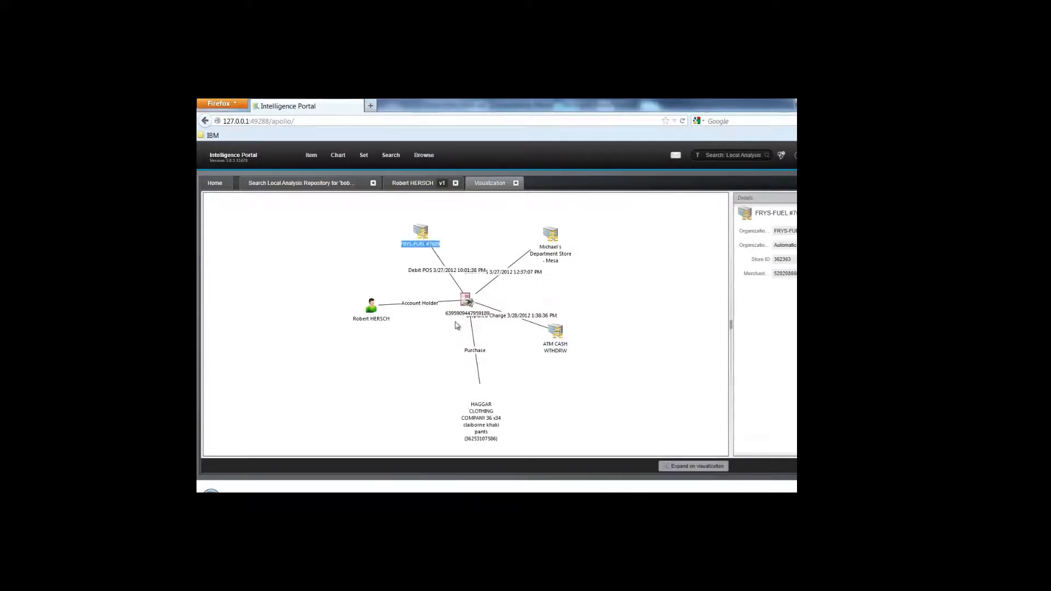
left_click_drag(482, 424, 415, 380)
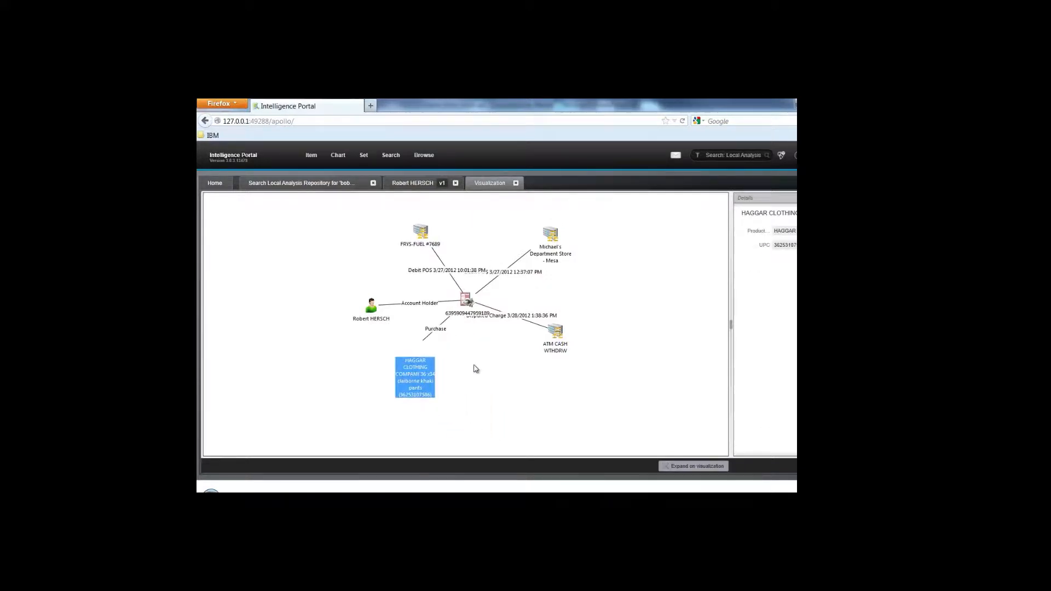
left_click_drag(571, 340, 633, 368)
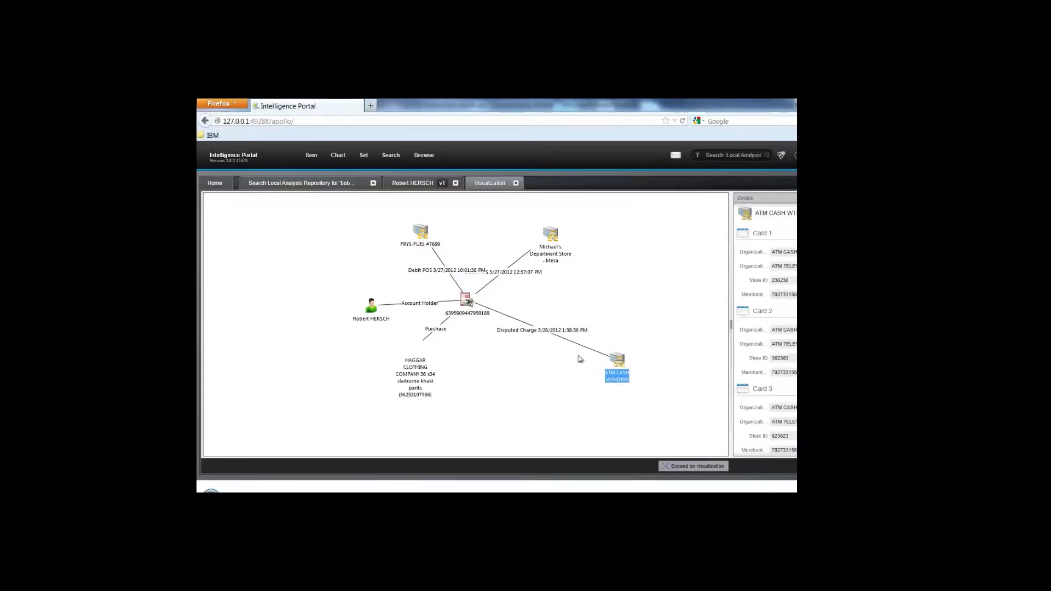
left_click(545, 332)
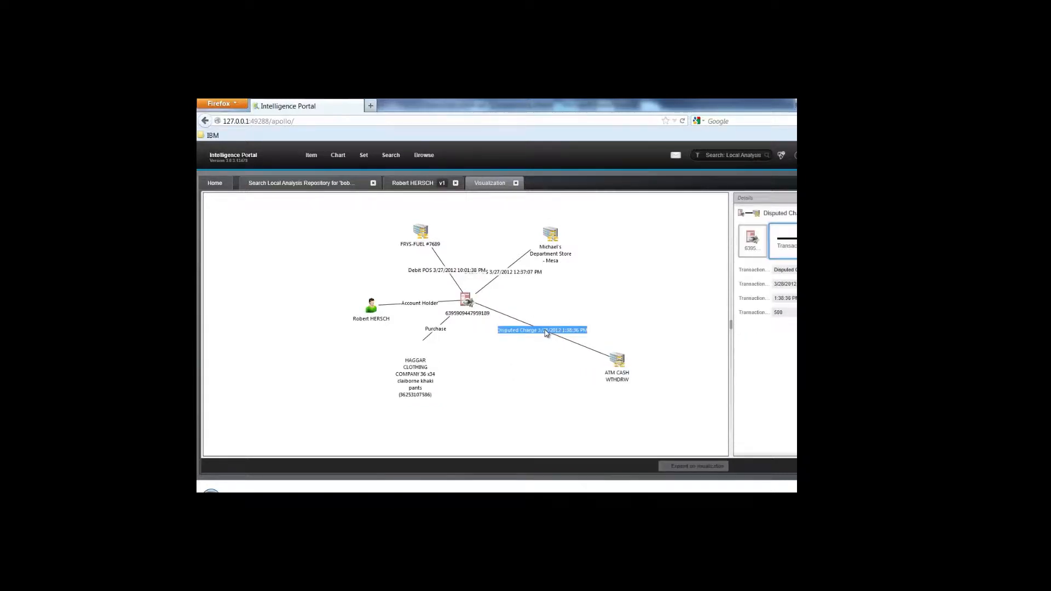
left_click(623, 365)
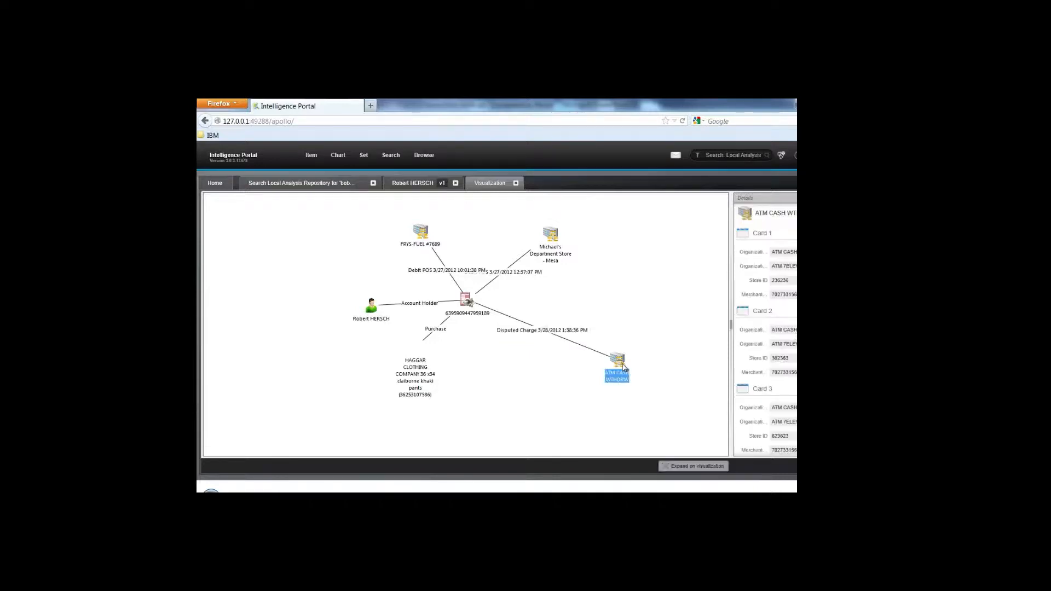
Expand ATM CASH WTHDRW into 66 nodes, inspect one disputed charge, then switch to Analyst's Notebook.
left_click(677, 466)
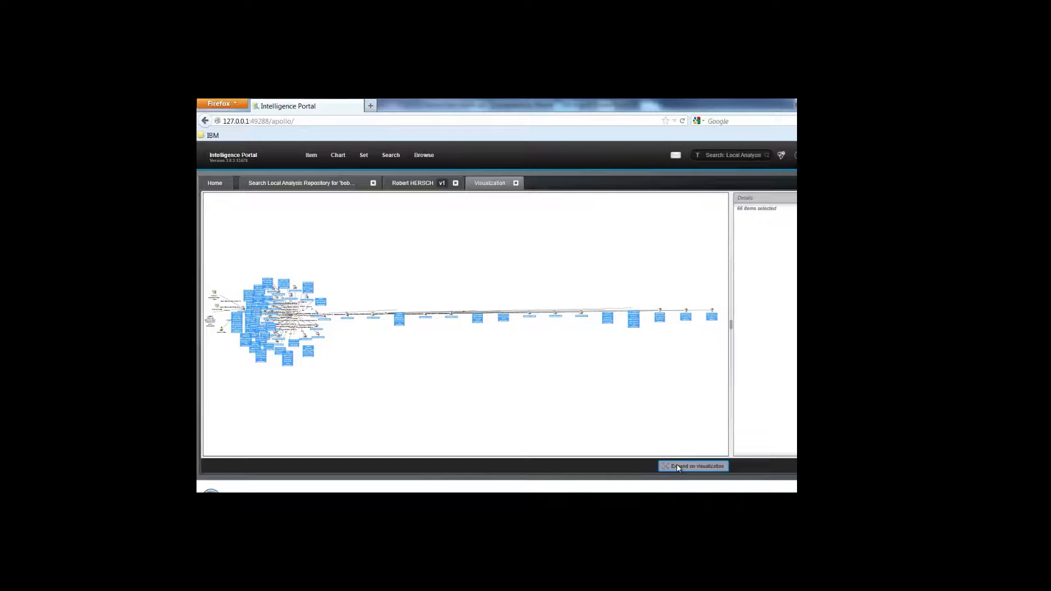
left_click(488, 363)
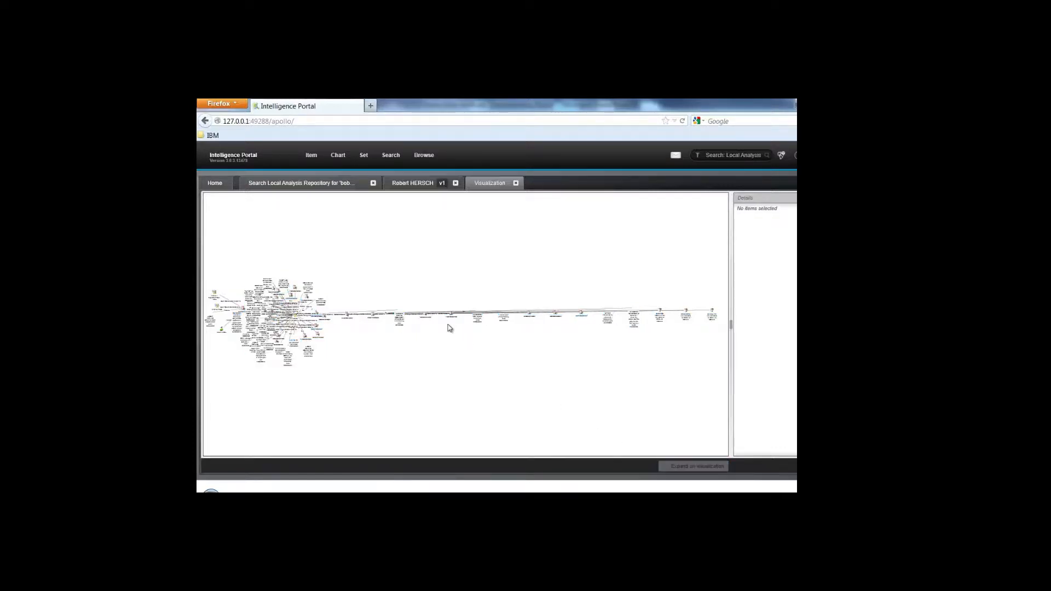
left_click_drag(426, 317, 449, 352)
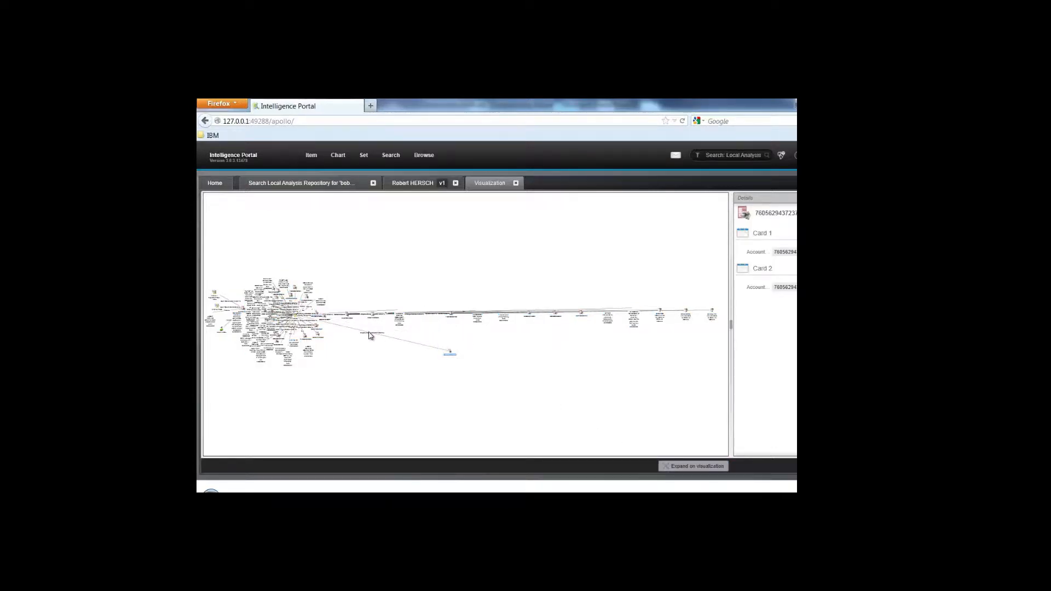
left_click(371, 334)
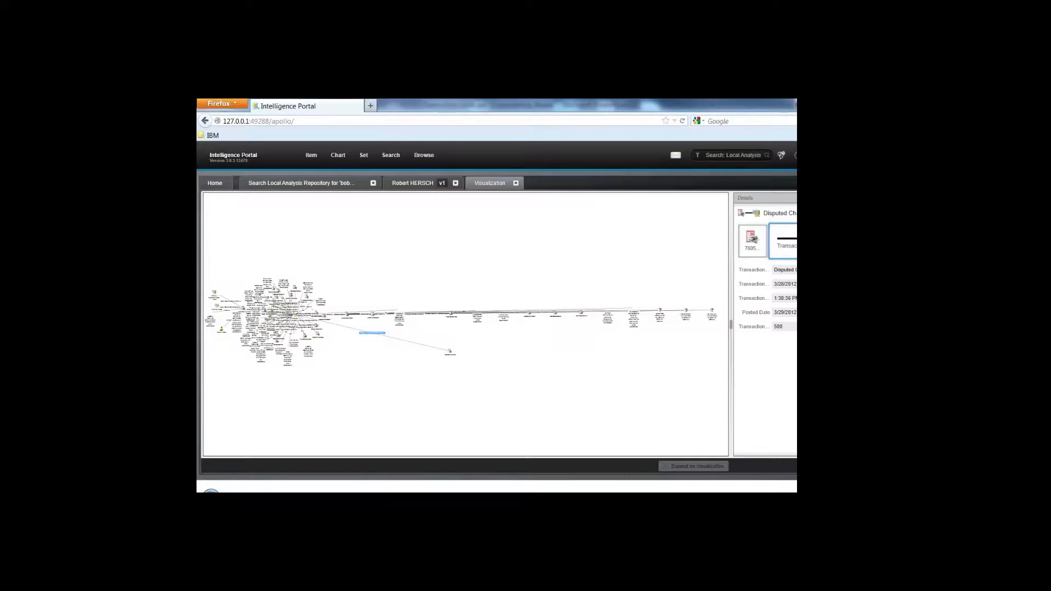
left_click(362, 501)
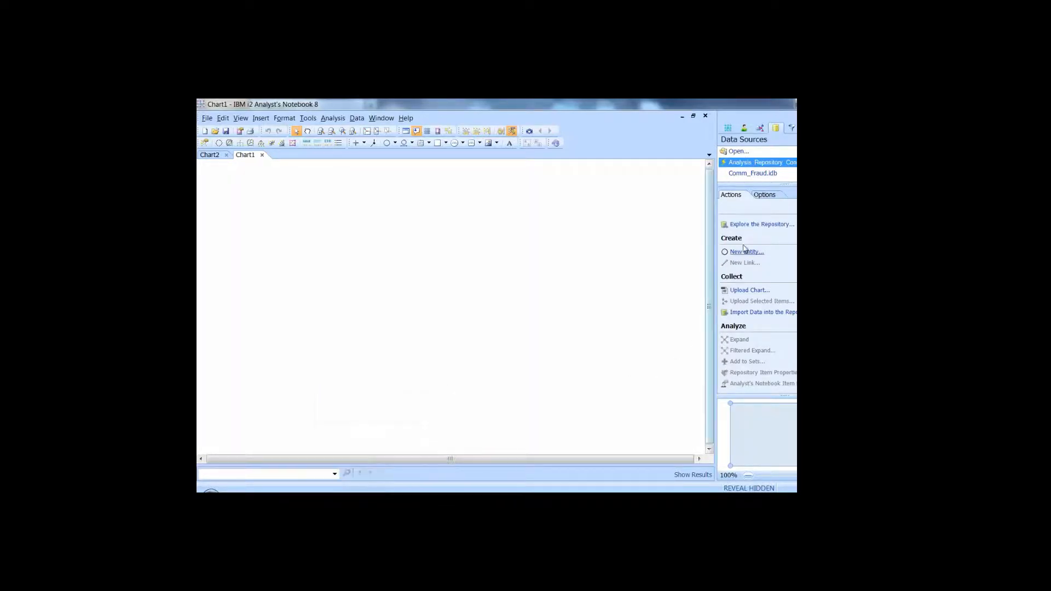
Launch the Local Analysis Repository portal via Explore the Repository in the Data Sources pane.
left_click(751, 225)
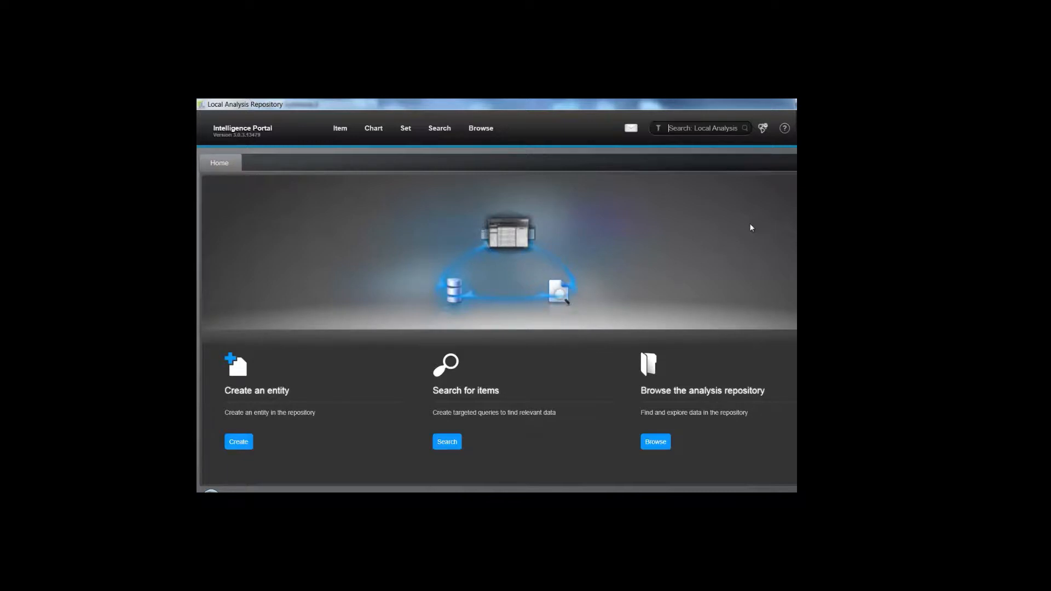
Start a new repository search for Account entities and add a Linked to condition.
left_click(446, 131)
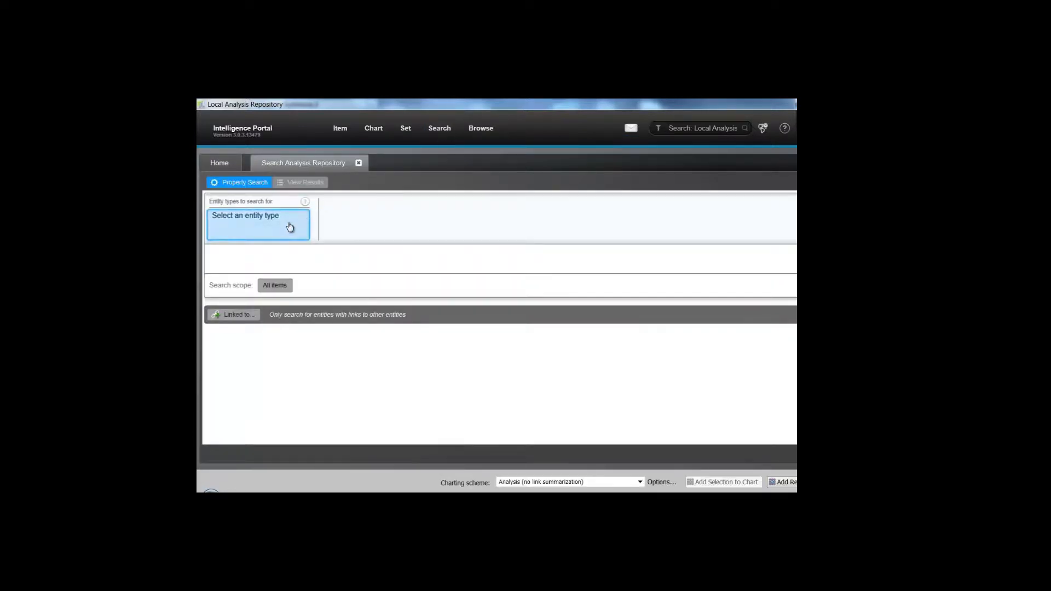
left_click(290, 226)
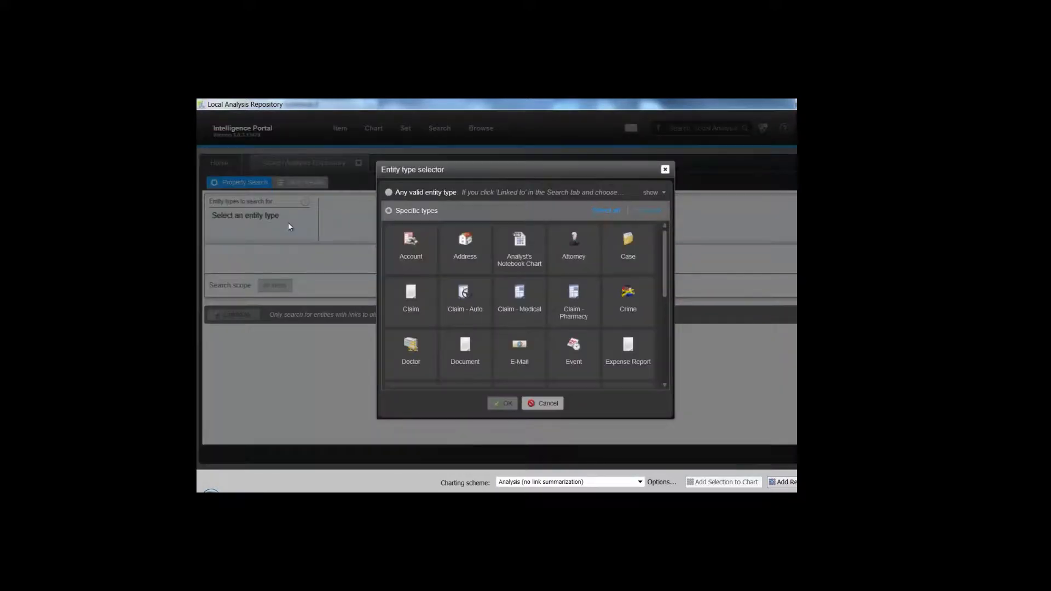
left_click(422, 249)
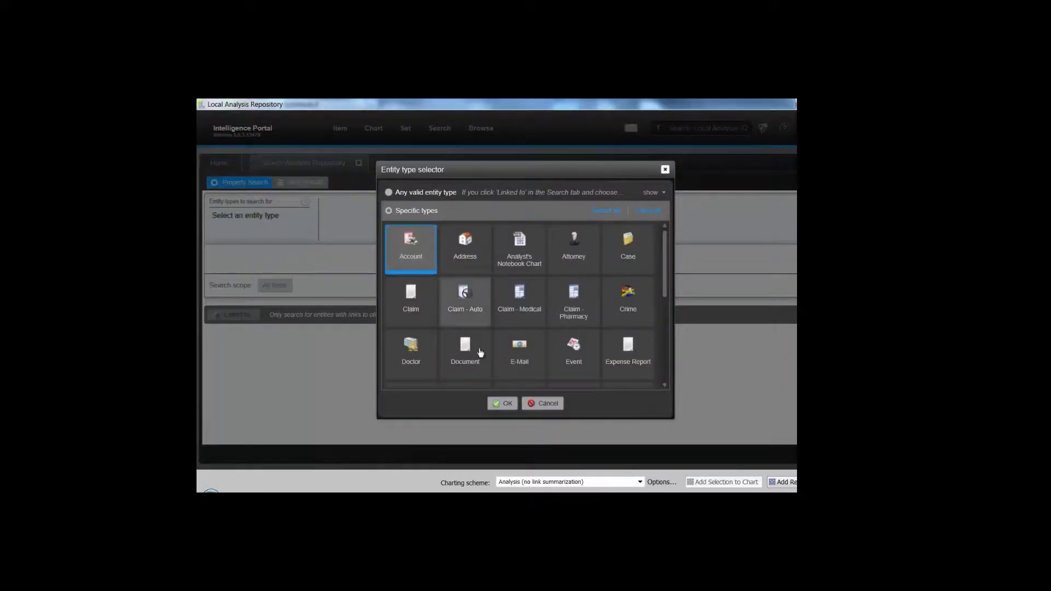
left_click(504, 403)
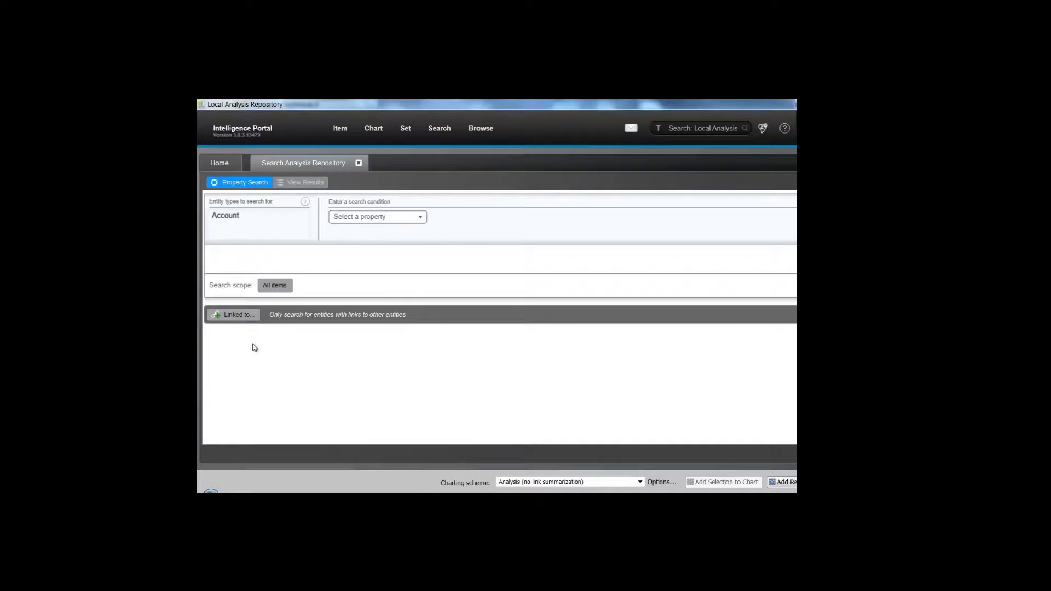
left_click(233, 315)
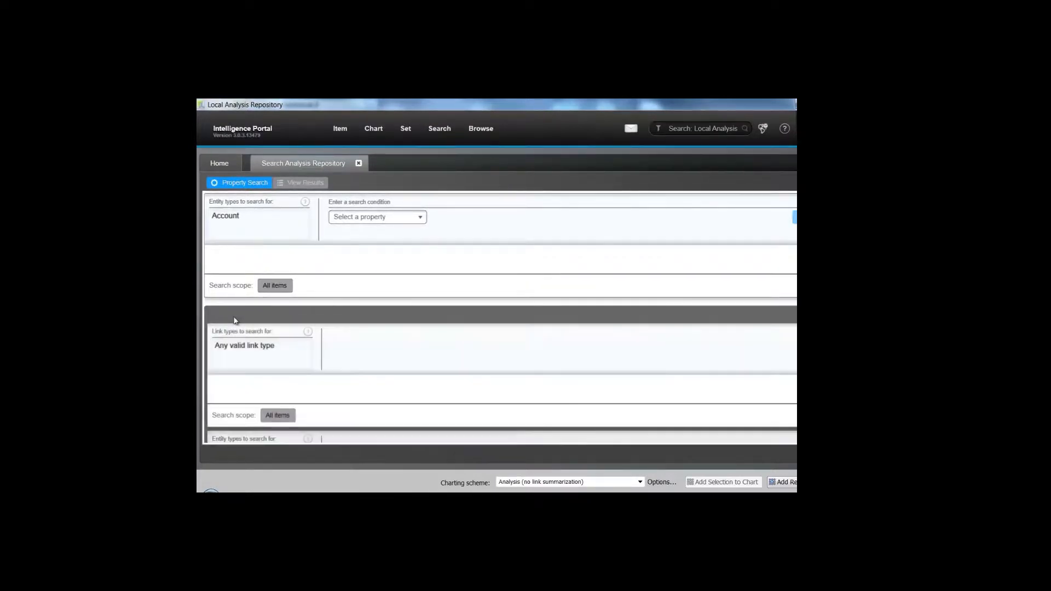
Restrict the link type to Transaction and add a Transaction Type condition of 'dispute'.
left_click(281, 350)
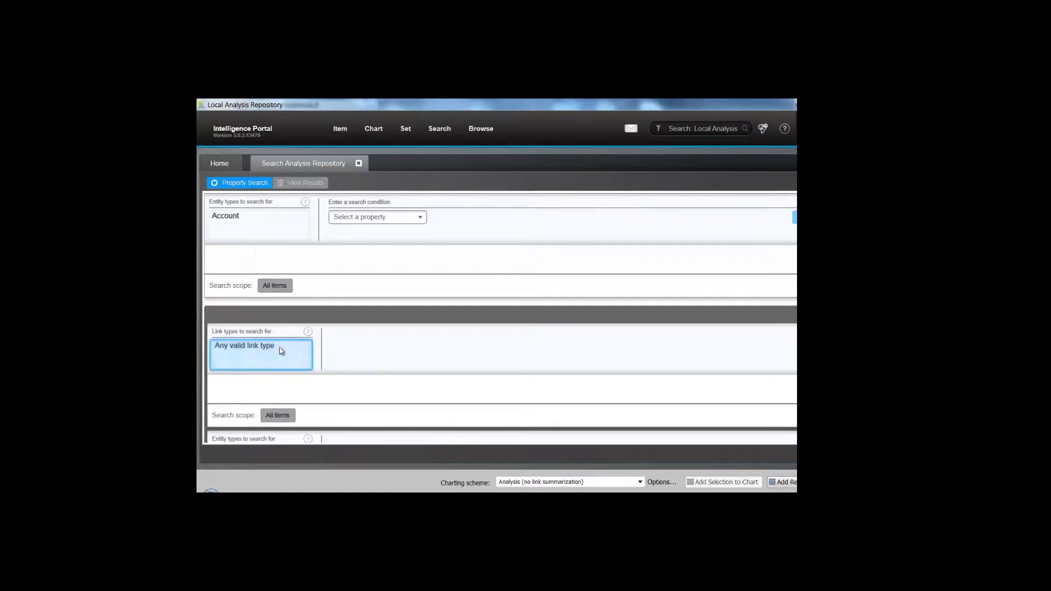
left_click(648, 241)
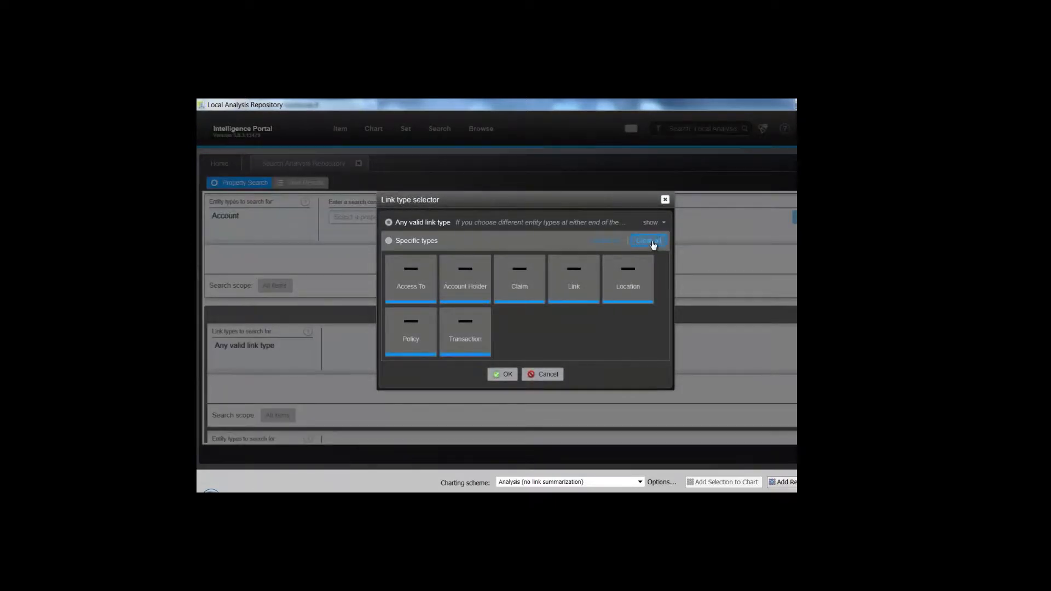
left_click(472, 334)
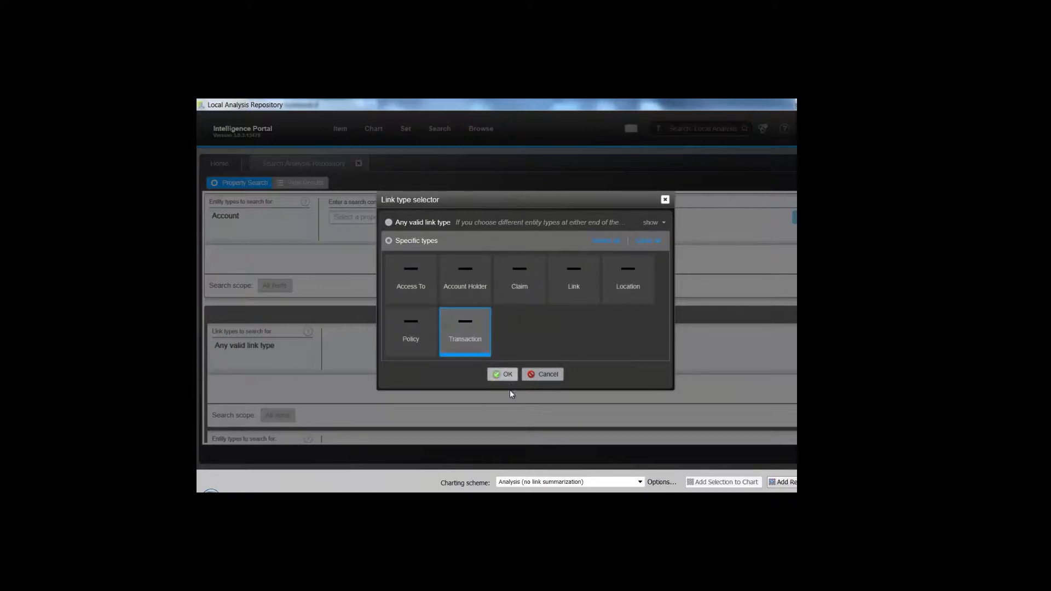
left_click(506, 378)
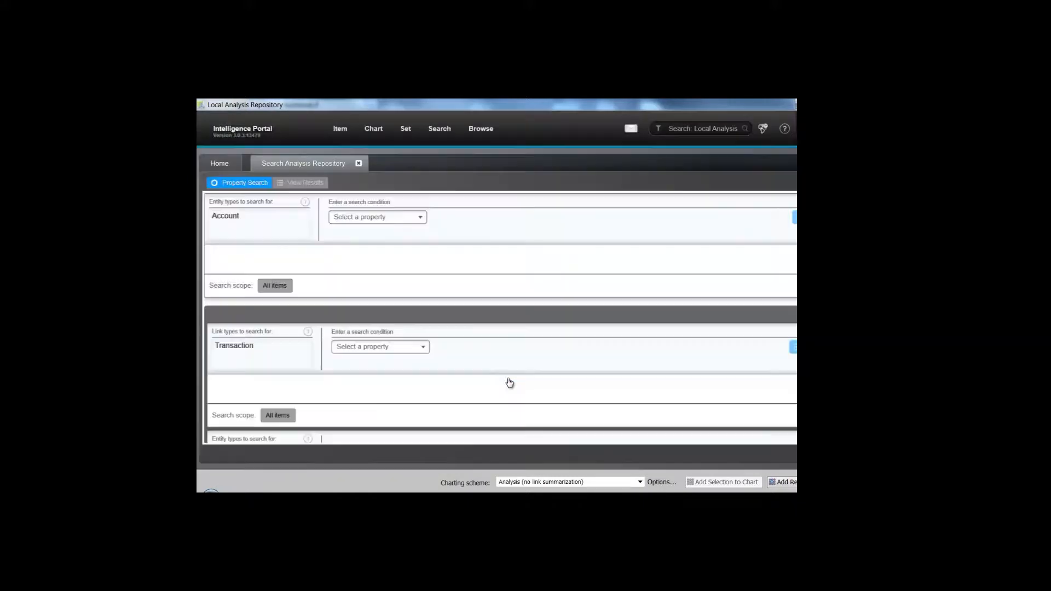
left_click(423, 347)
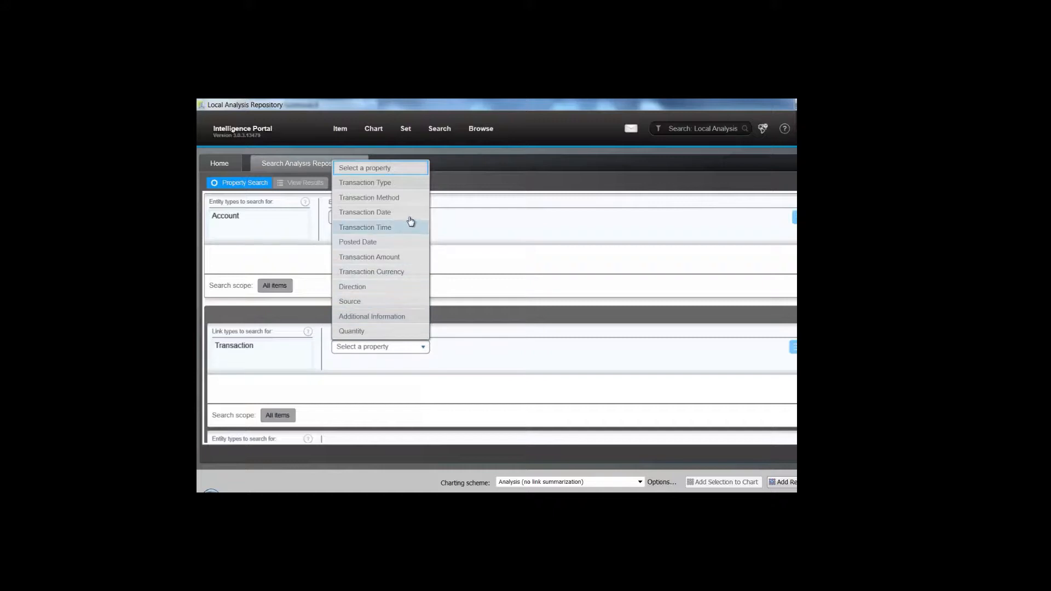
left_click(409, 188)
left_click(531, 346)
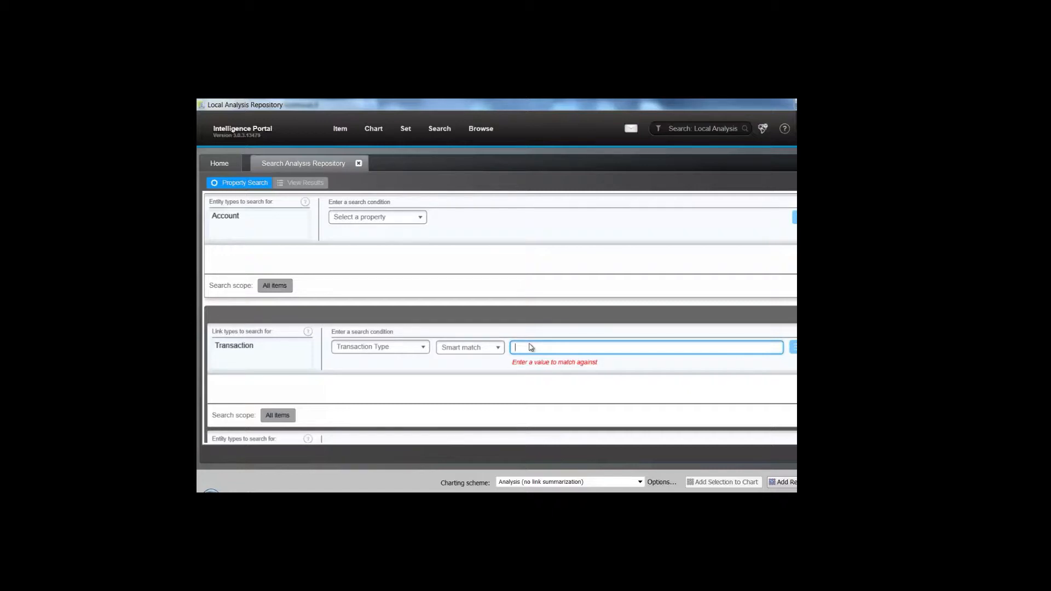
type("dispute")
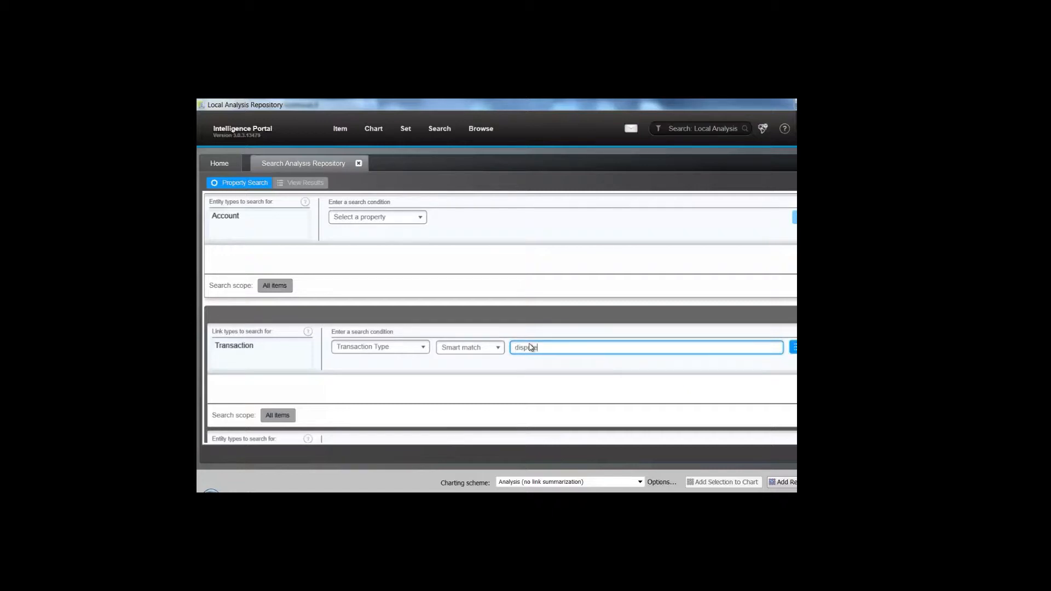
key("Return")
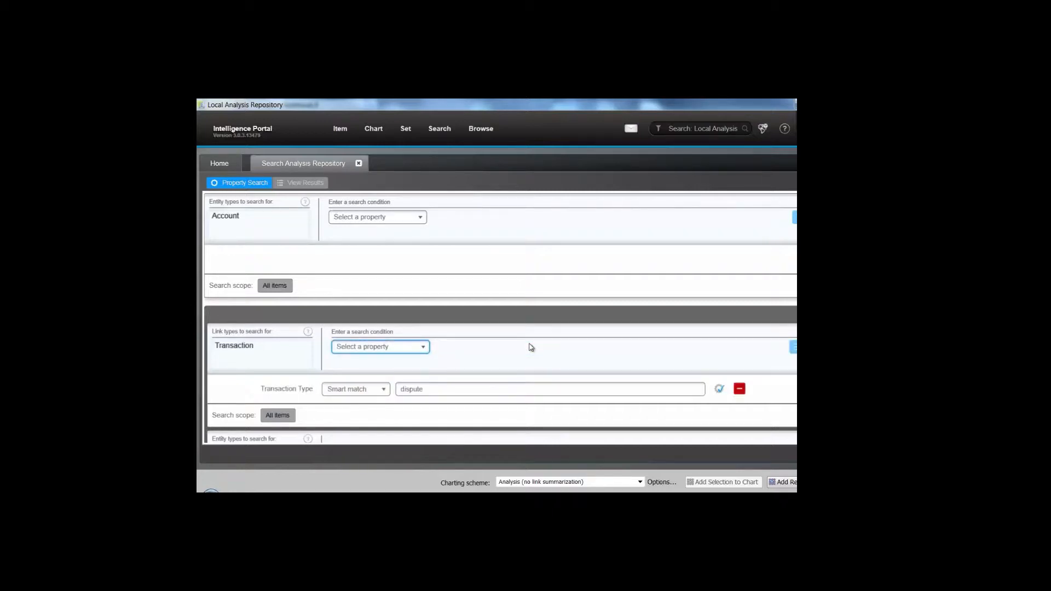
Add a Transaction Date between 3/23/12 and 3/30/12 condition and run the search.
left_click(424, 348)
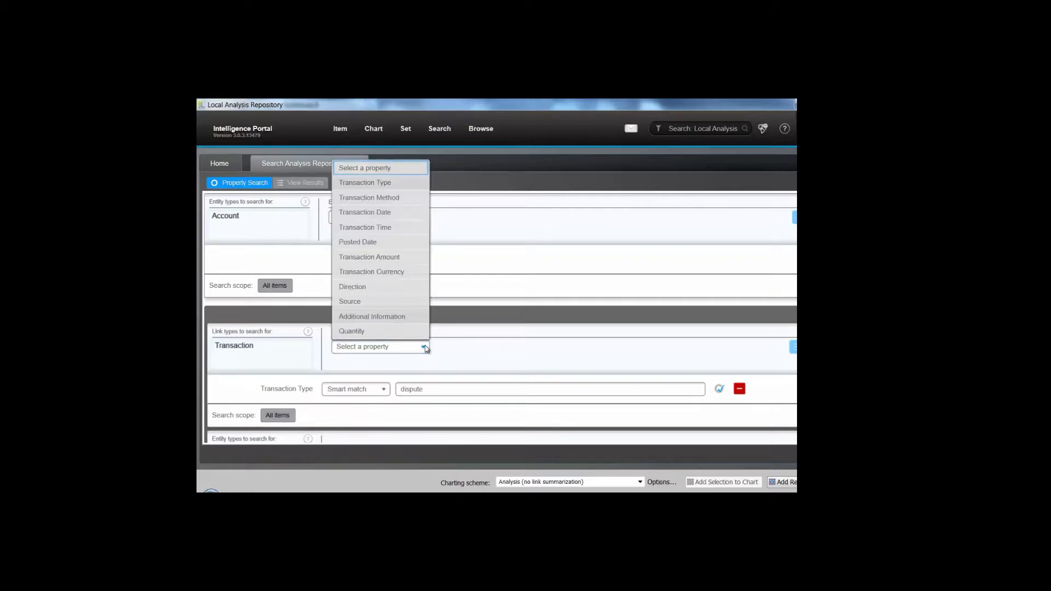
left_click(403, 213)
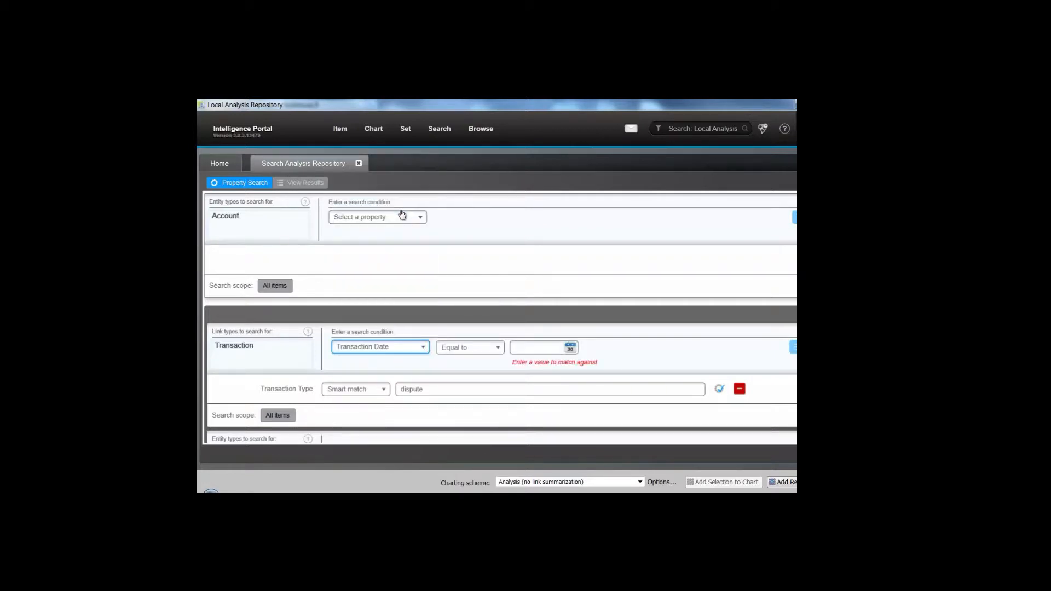
left_click(498, 348)
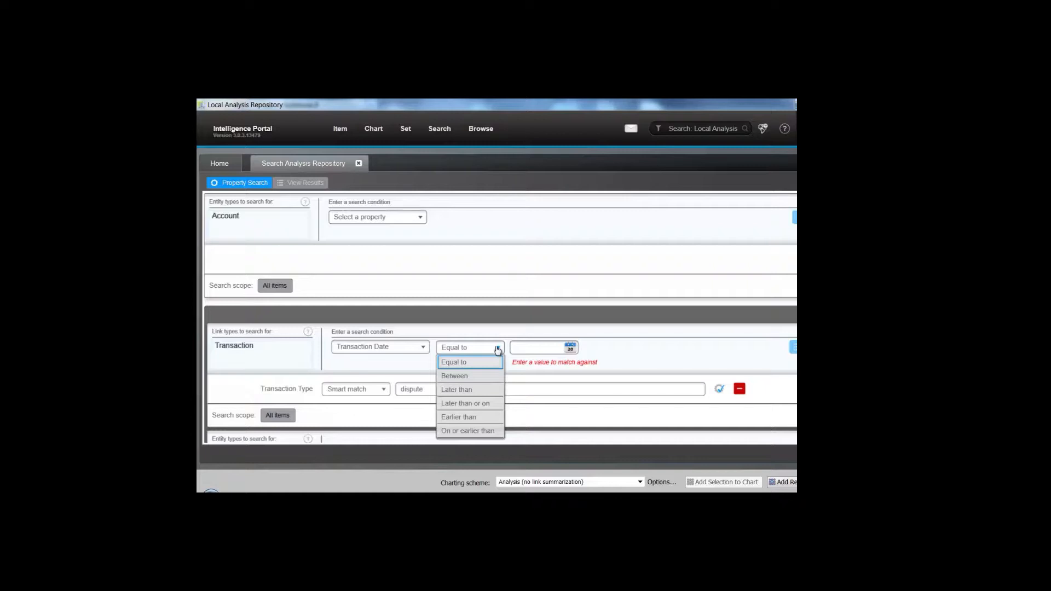
left_click(489, 381)
left_click(546, 347)
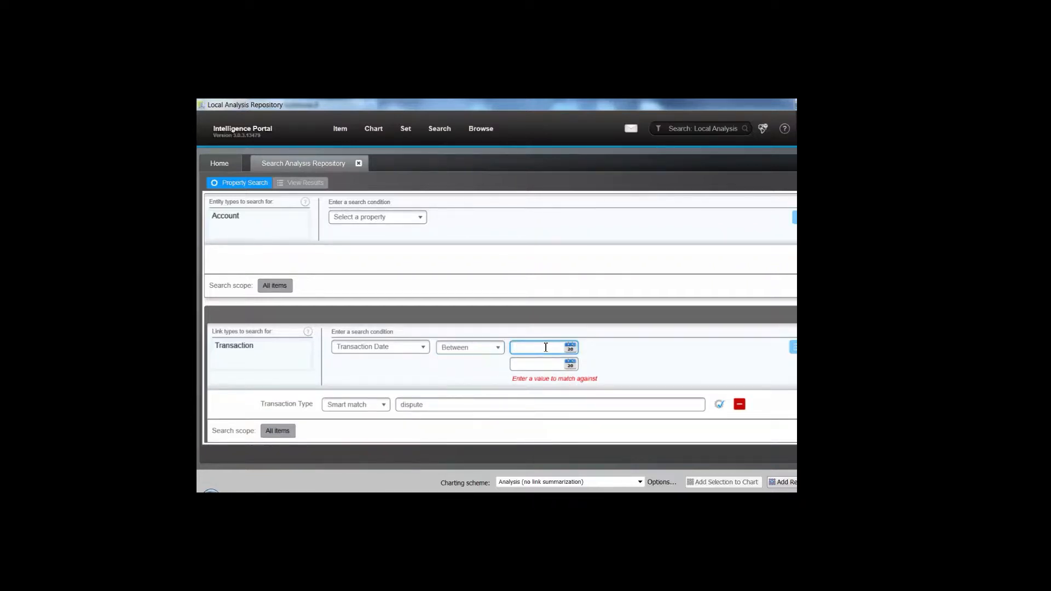
type("3/23/1")
type("52")
key("BackSpace")
key("BackSpace")
type("2")
key("Tab")
type("3/30")
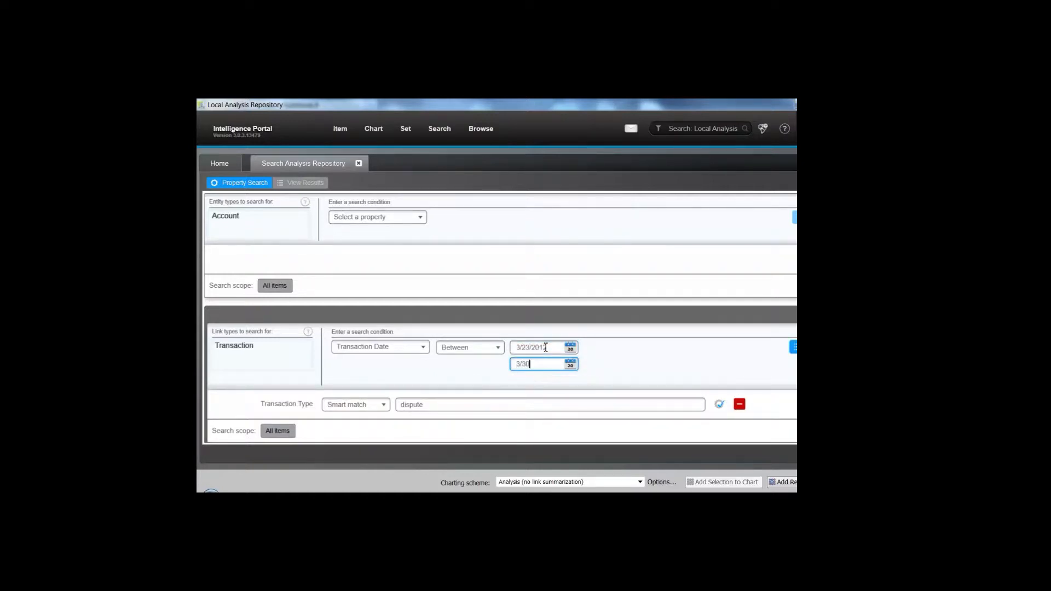
type("/12")
key("Return")
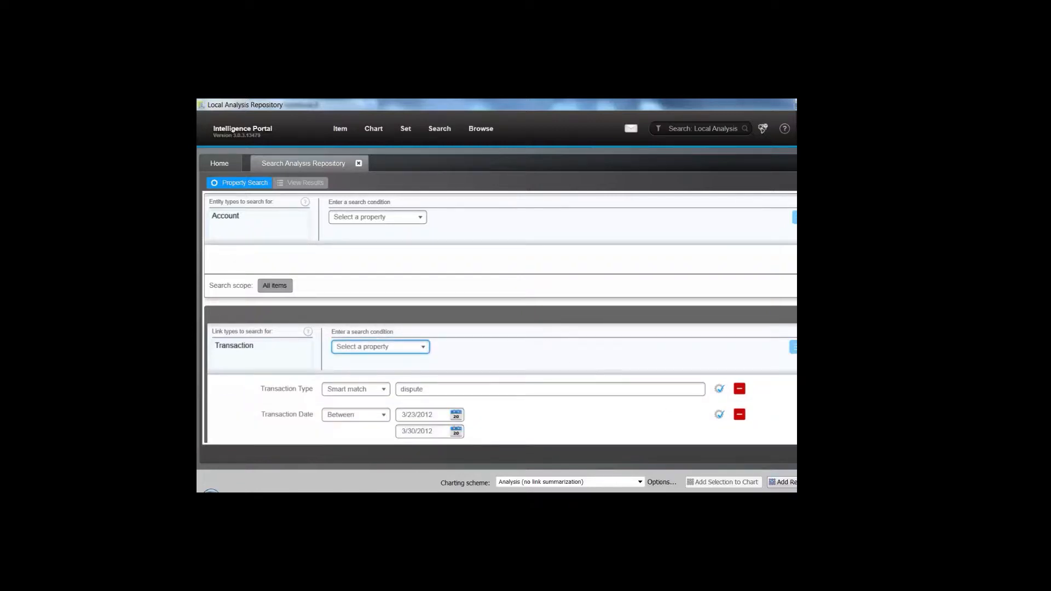
key("Return")
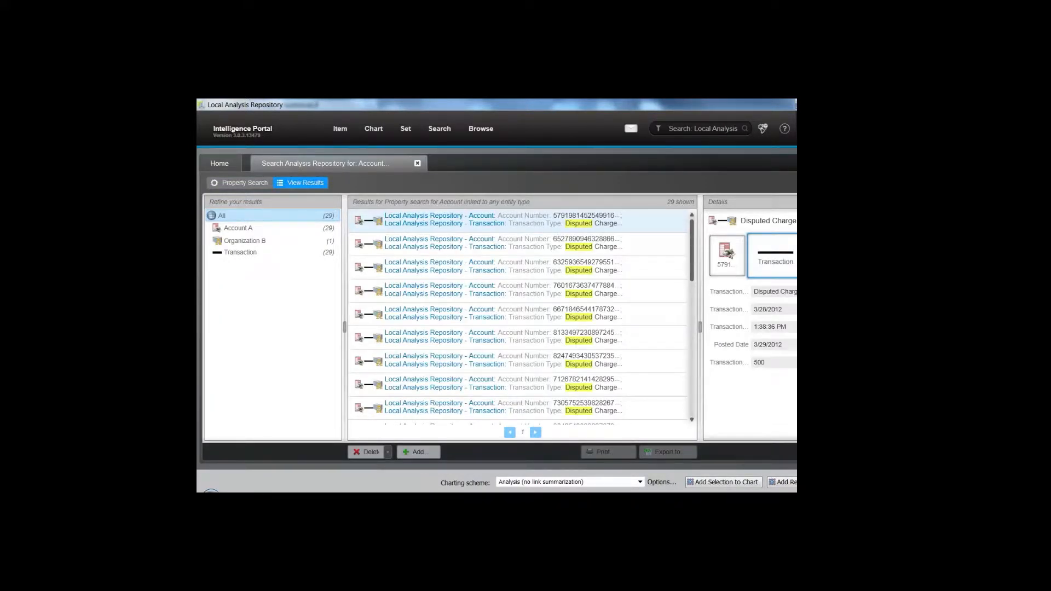
Review the Account A and All result refinements, then add the 29 results to Chart1.
left_click(289, 229)
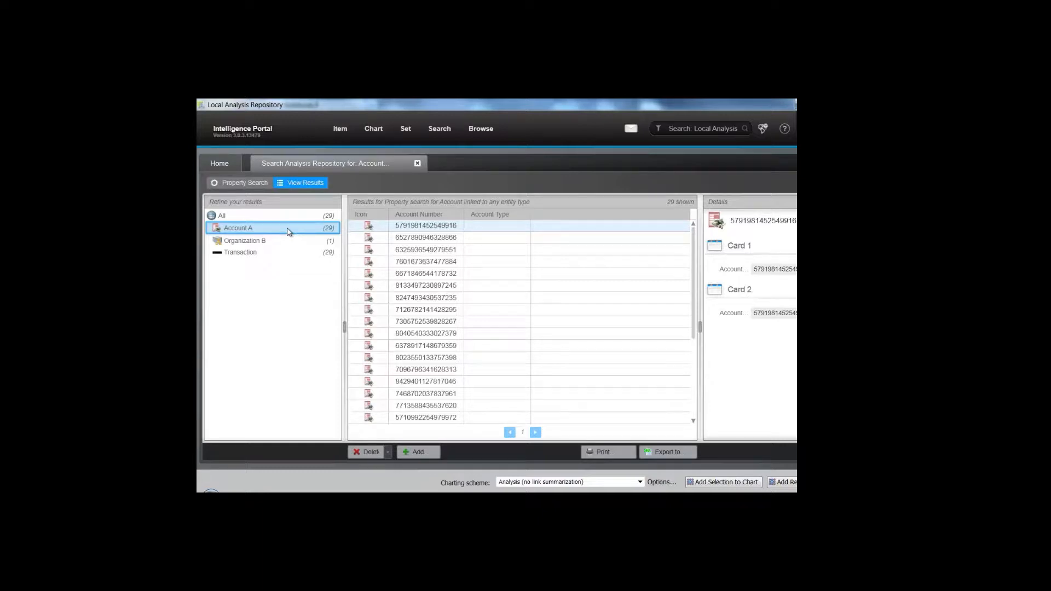
left_click(292, 217)
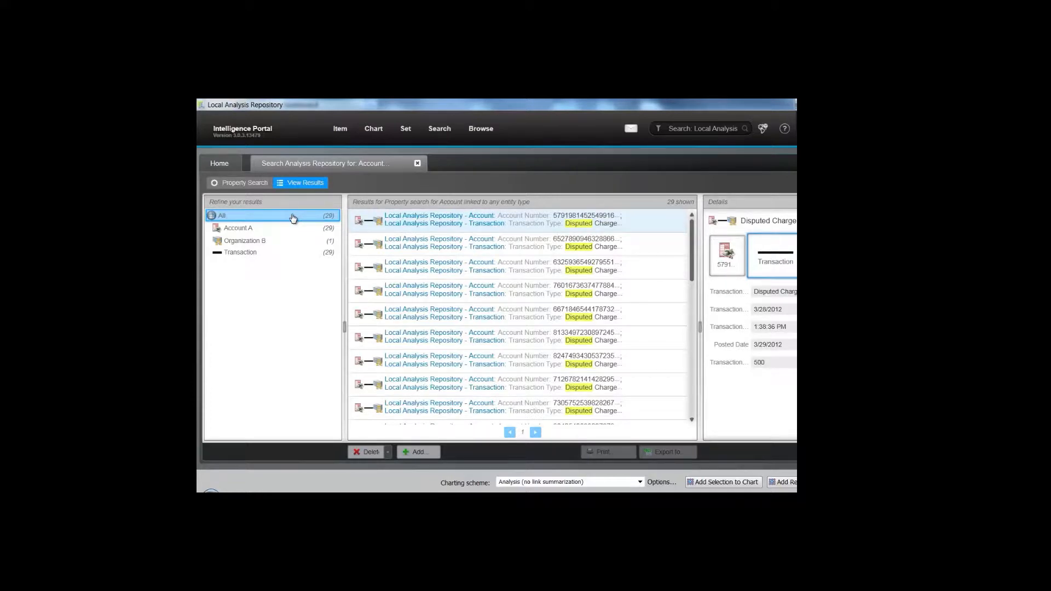
left_click(793, 488)
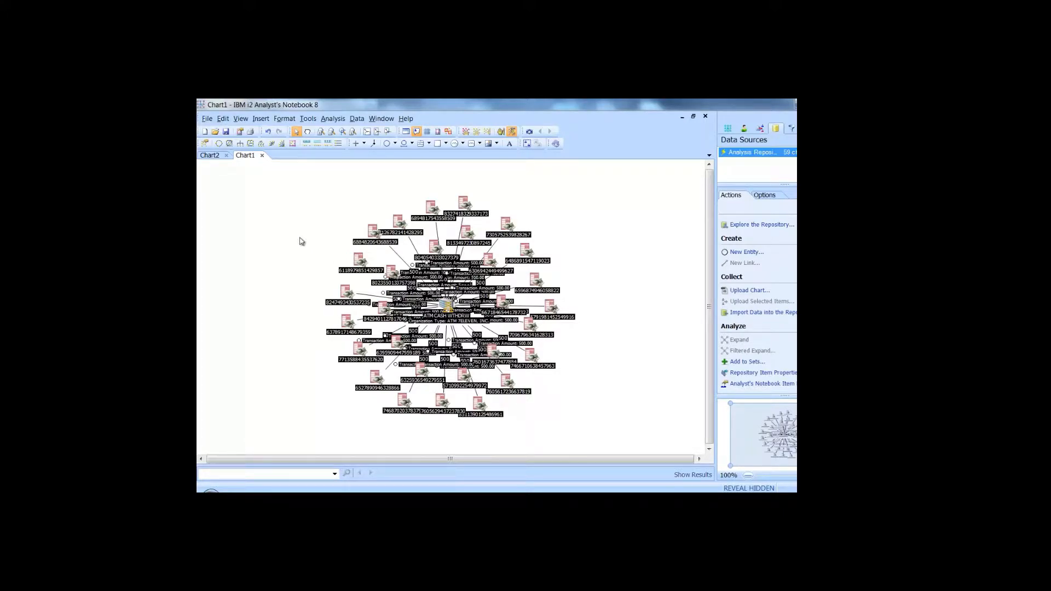
Apply a Compact Peacock Layout, then select and zoom in on the ATM CASH WTHDRW node.
left_click(286, 228)
left_click(279, 144)
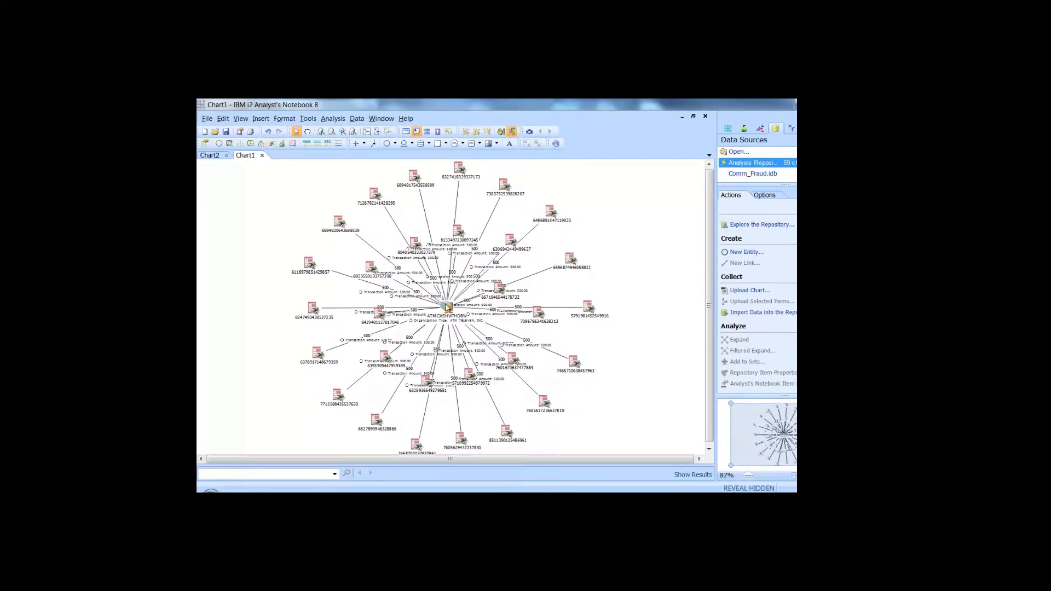
left_click(446, 308)
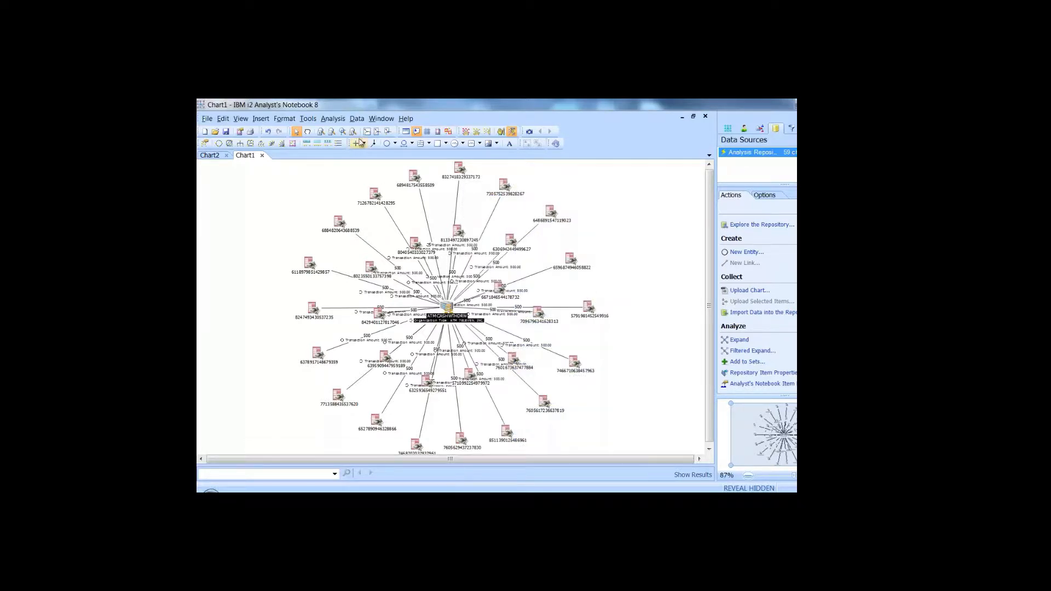
left_click(387, 132)
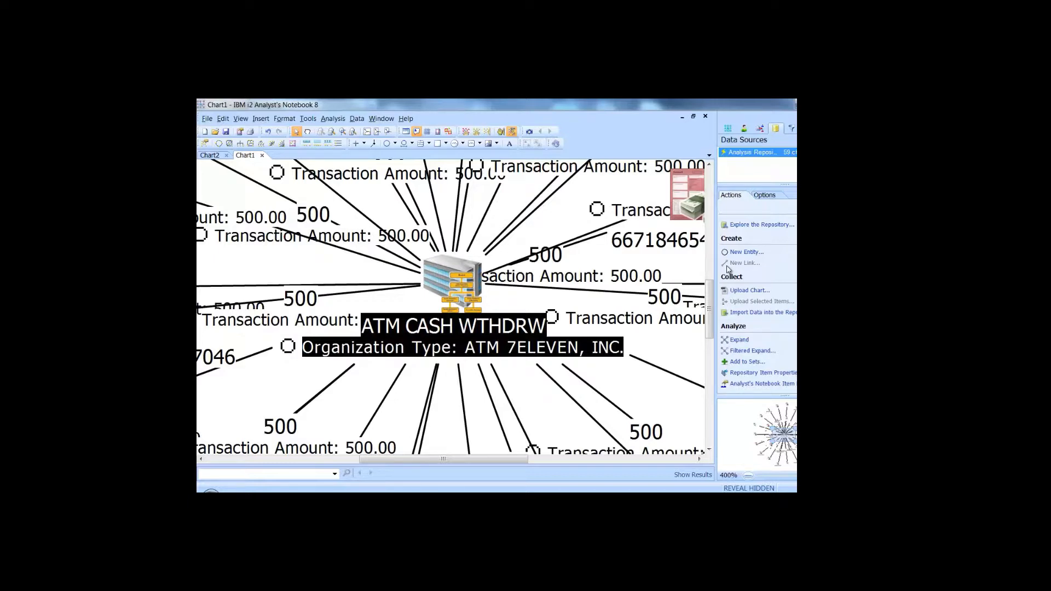
Run a Filtered Expand on ATM CASH WTHDRW limited to the Address entity type.
left_click(747, 352)
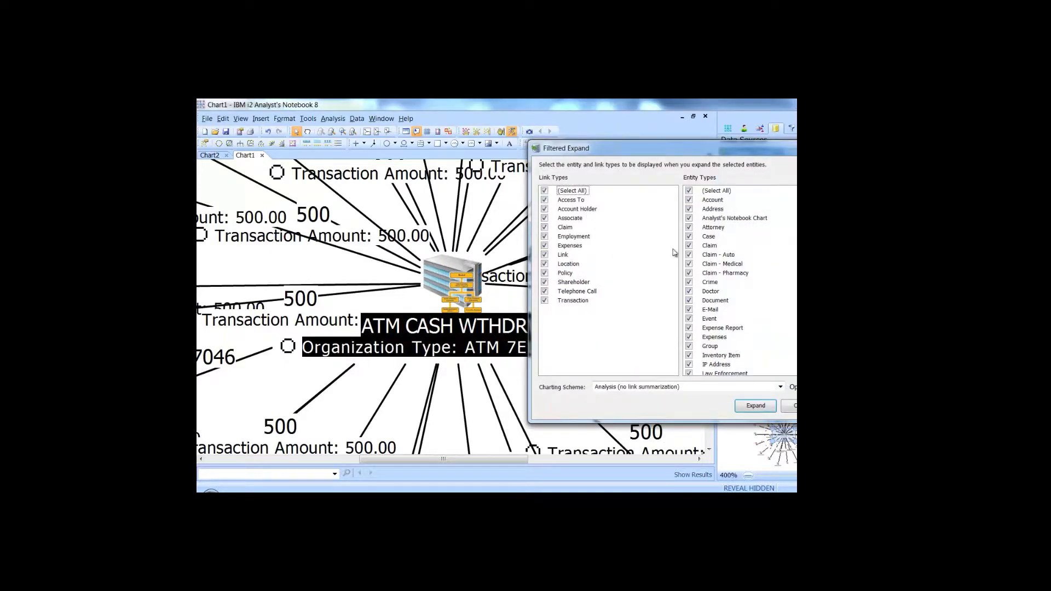
left_click(689, 191)
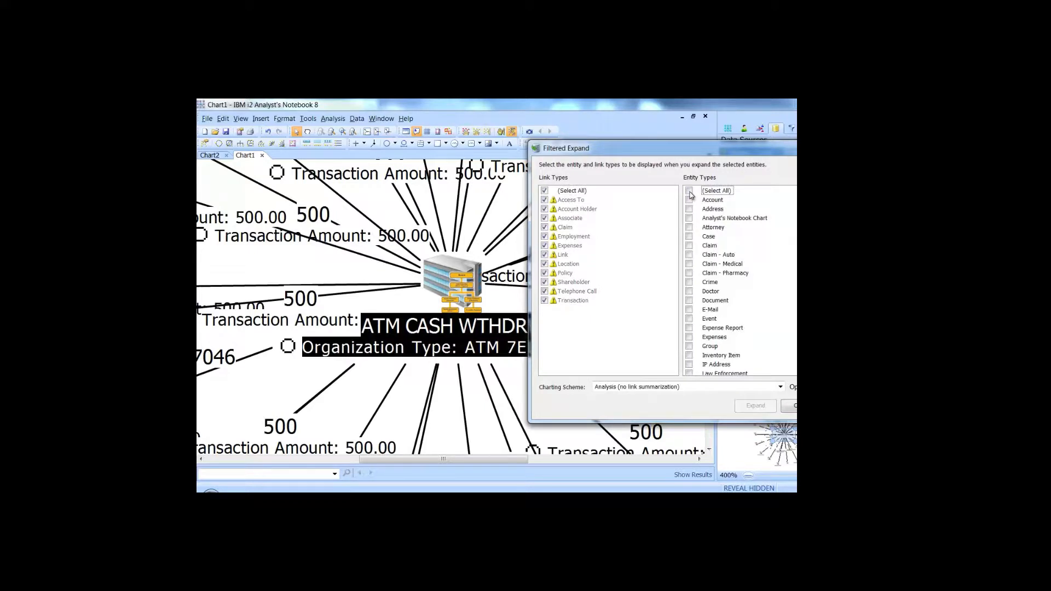
left_click(688, 209)
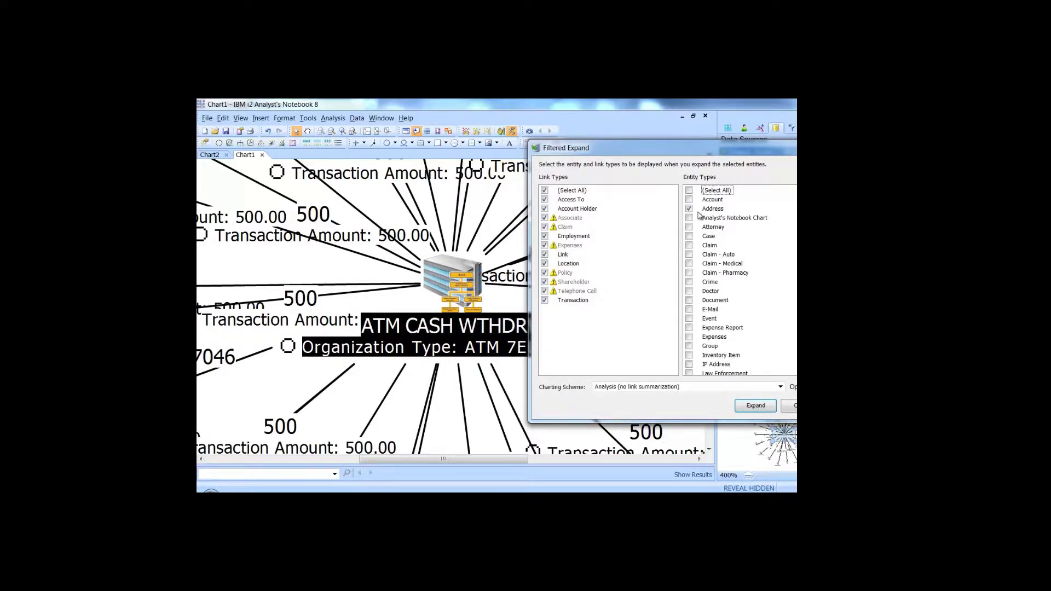
left_click(748, 410)
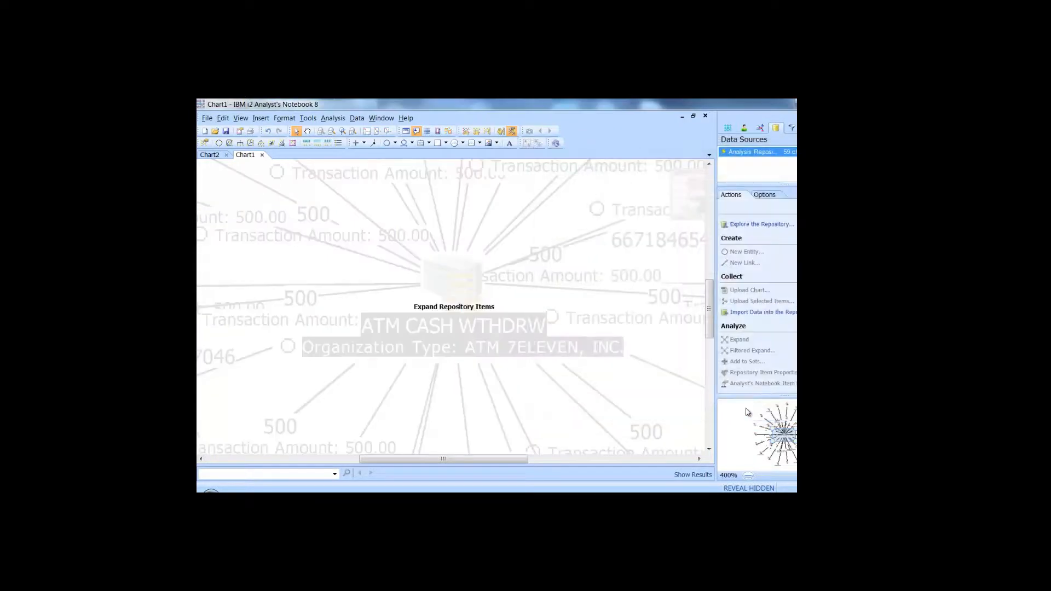
Apply the Organization layout and zoom to the three Las Vegas addresses above the ATM CASH WTHDRW merchant.
left_click(263, 143)
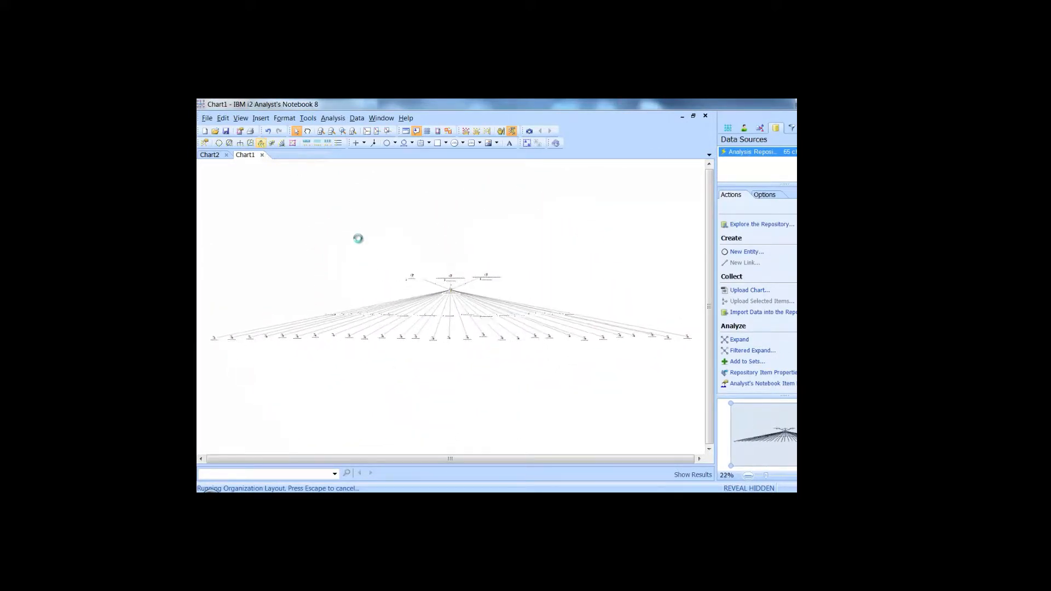
left_click_drag(406, 266, 492, 300)
left_click(520, 343)
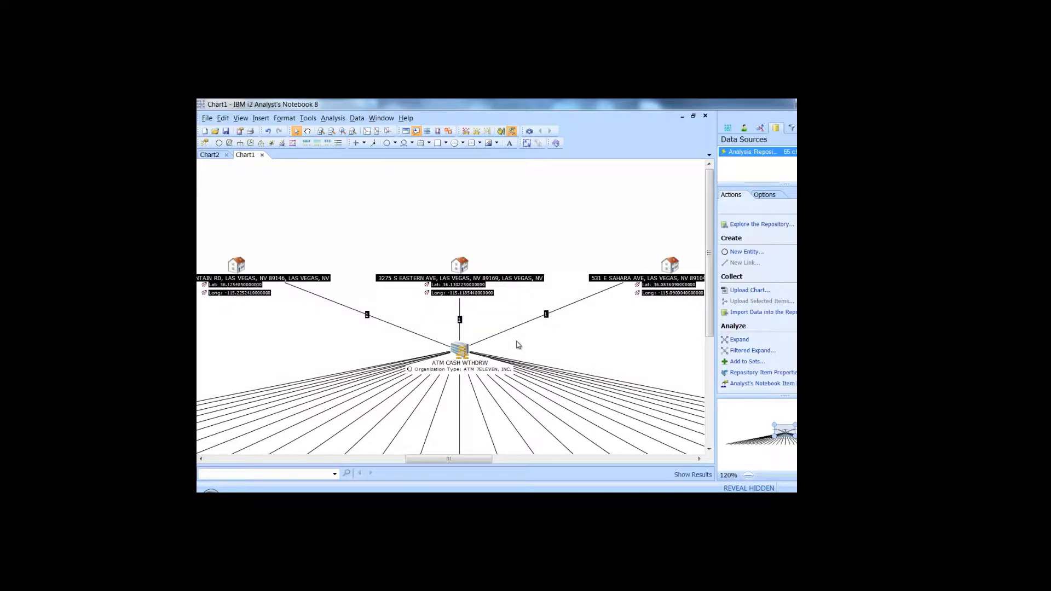
left_click(518, 345)
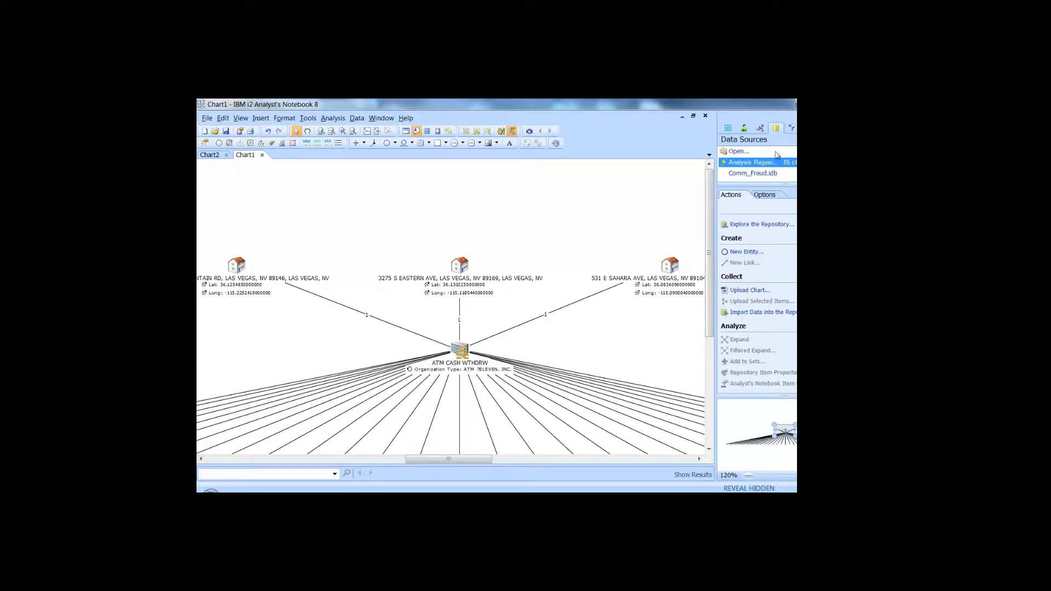
Add an Entity Type filter set to Account so only the five account entities stay highlighted.
left_click(791, 129)
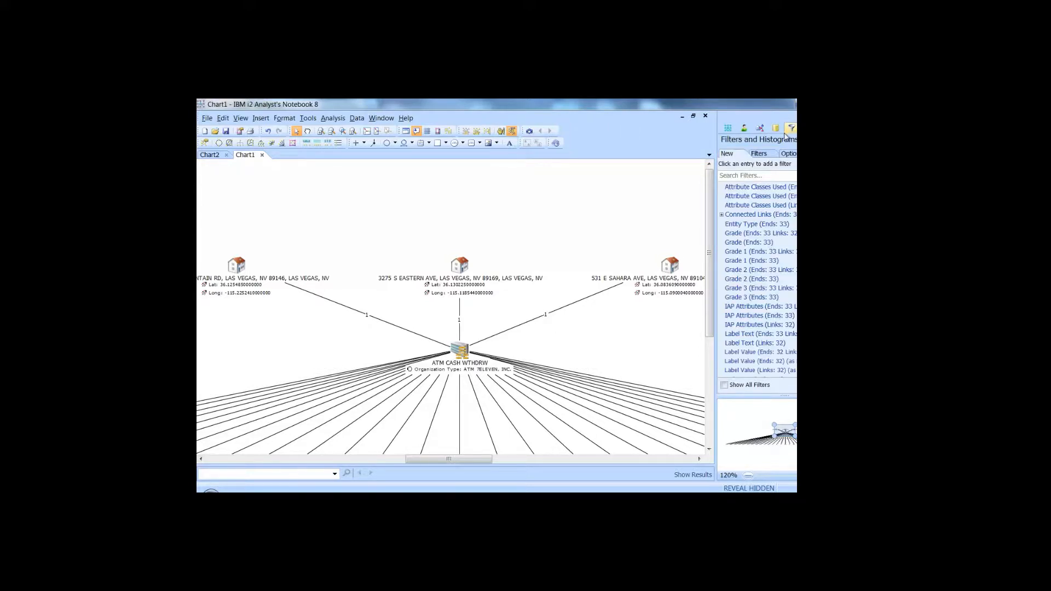
left_click(745, 225)
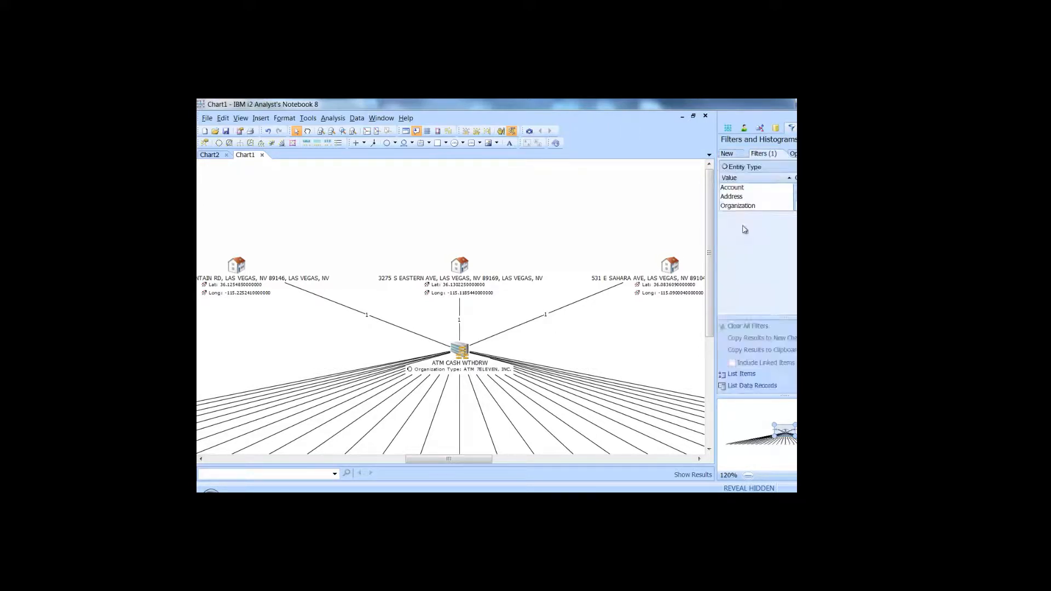
left_click(736, 188)
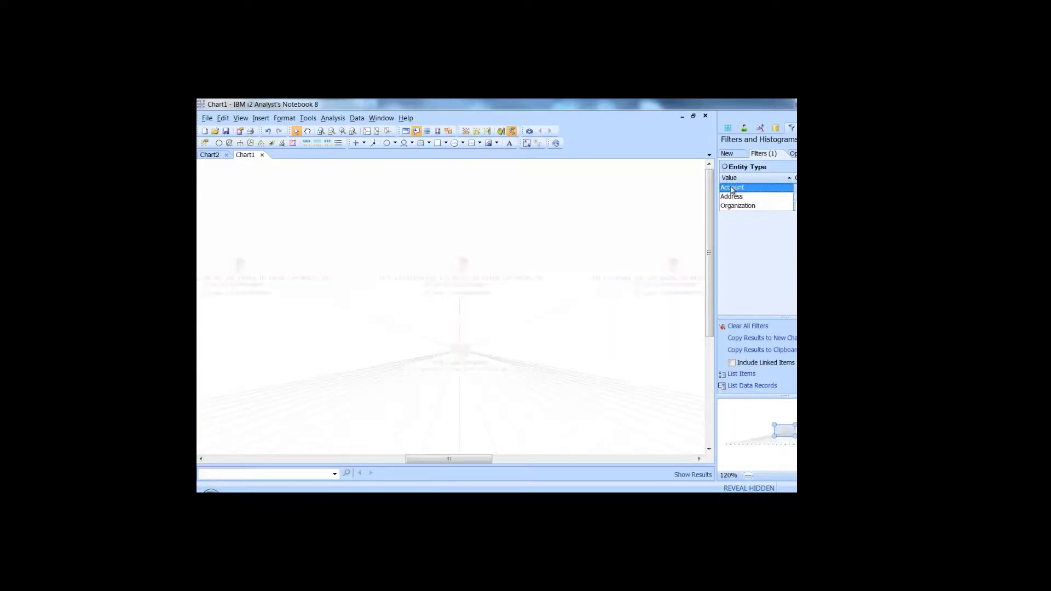
left_click_drag(710, 190, 707, 293)
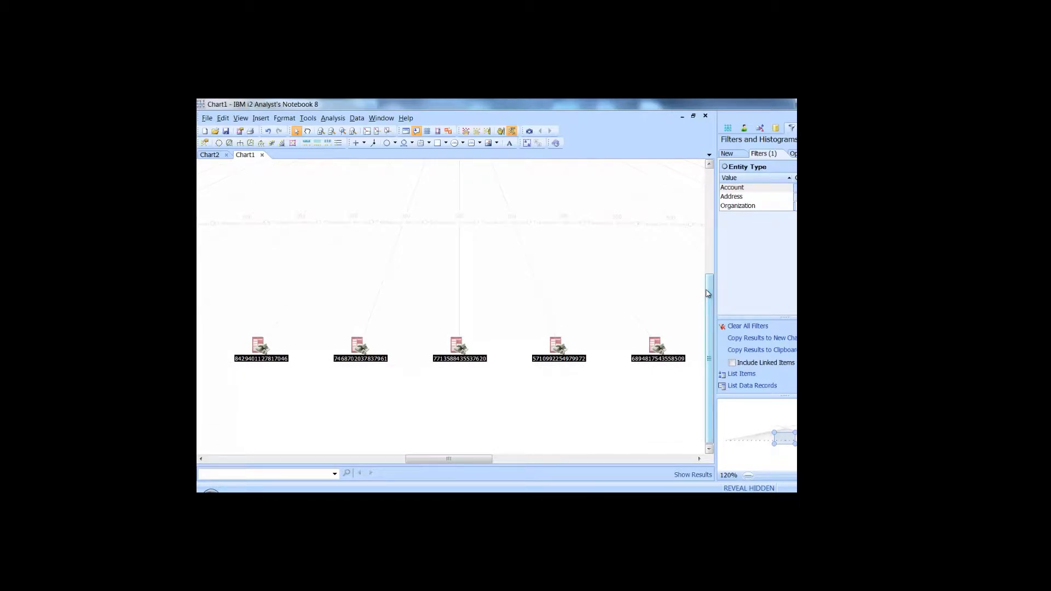
left_click(776, 128)
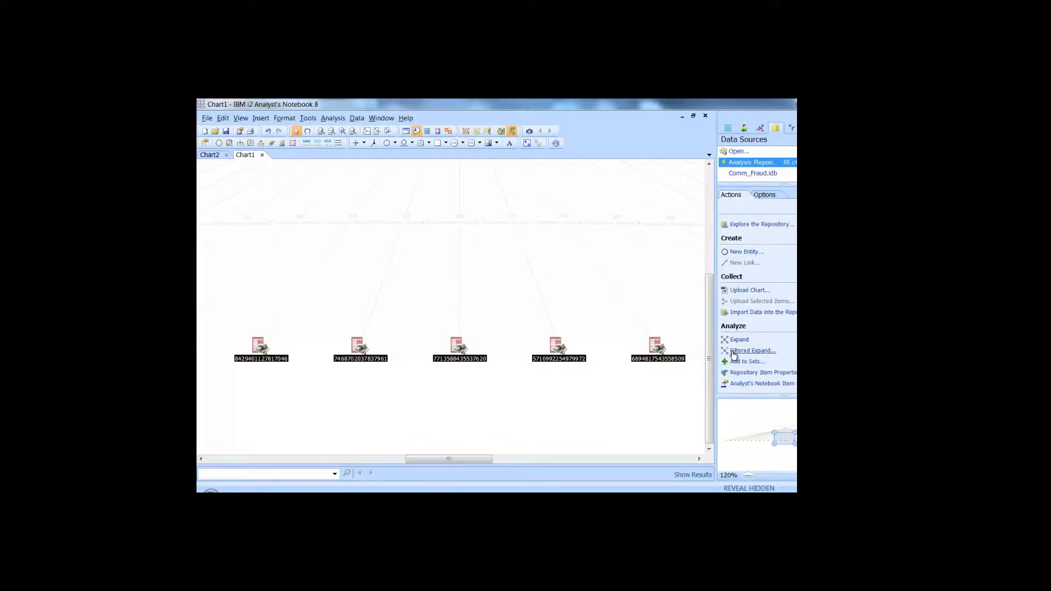
Run a Filtered Expand on the five accounts with only the Transaction link type checked.
left_click(733, 351)
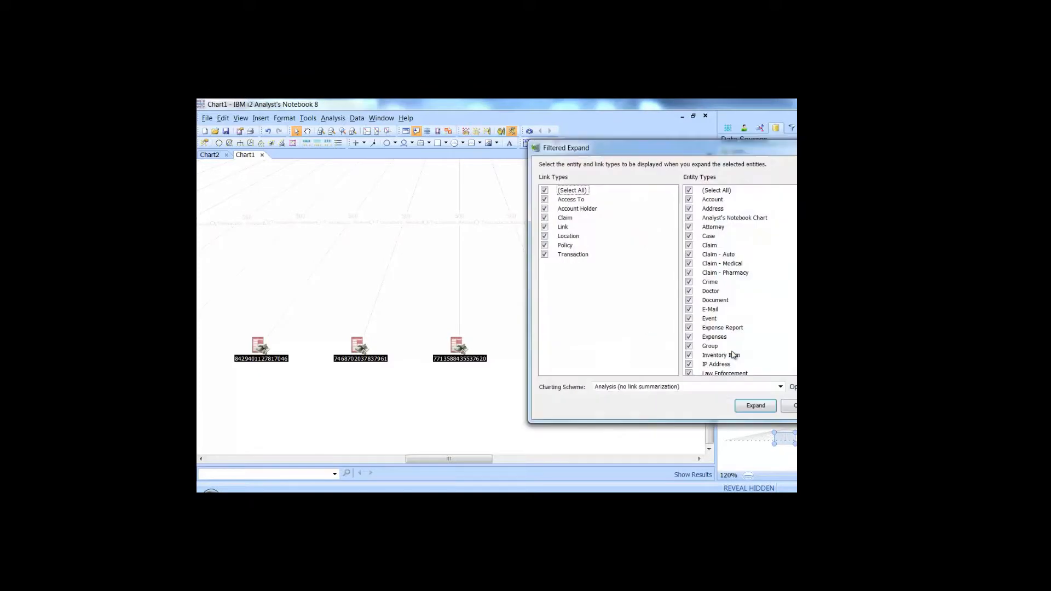
left_click(544, 190)
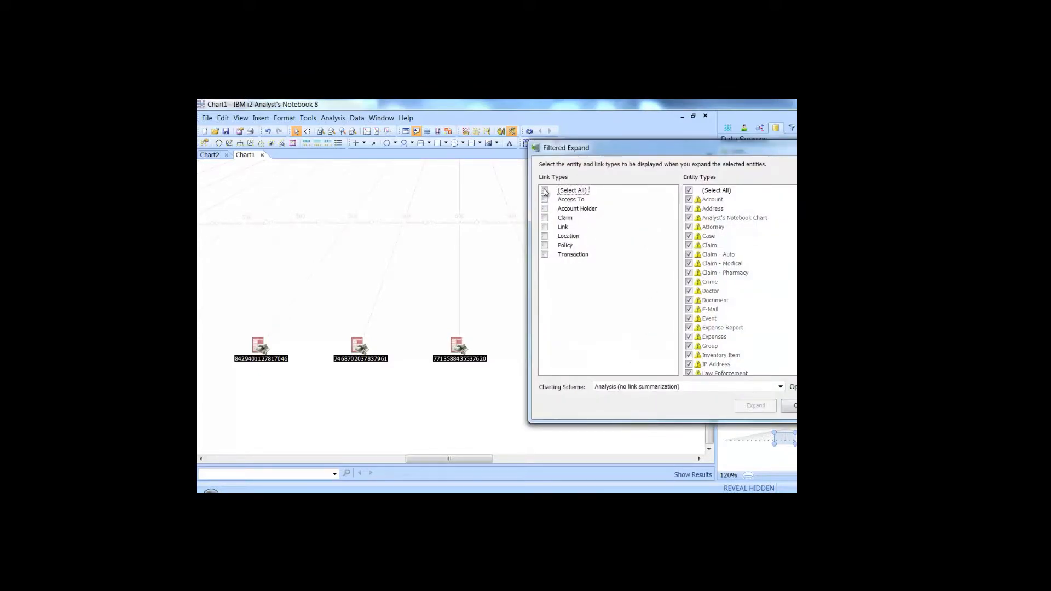
left_click(544, 254)
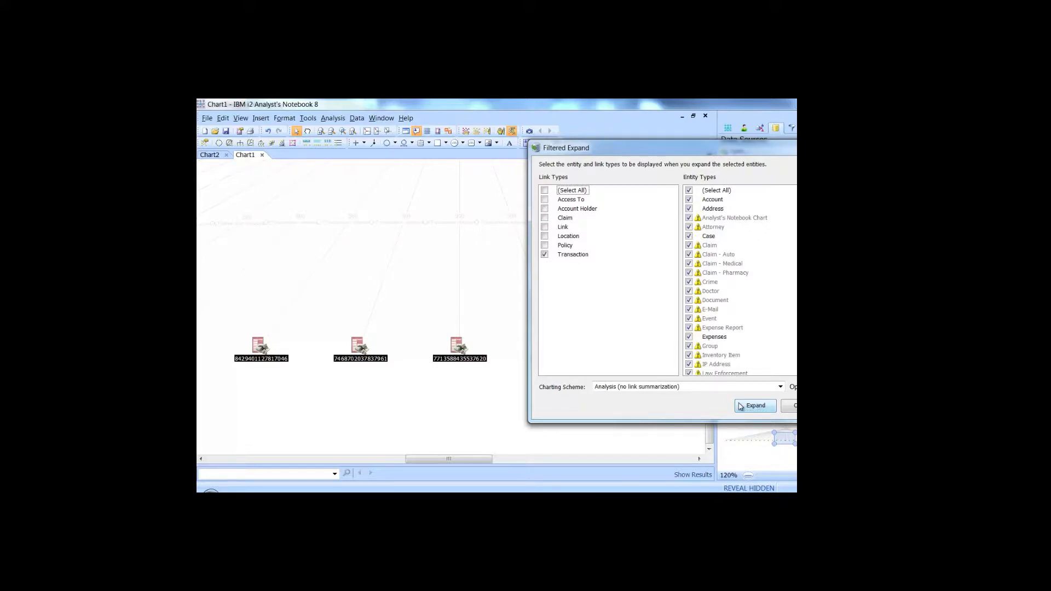
left_click(753, 406)
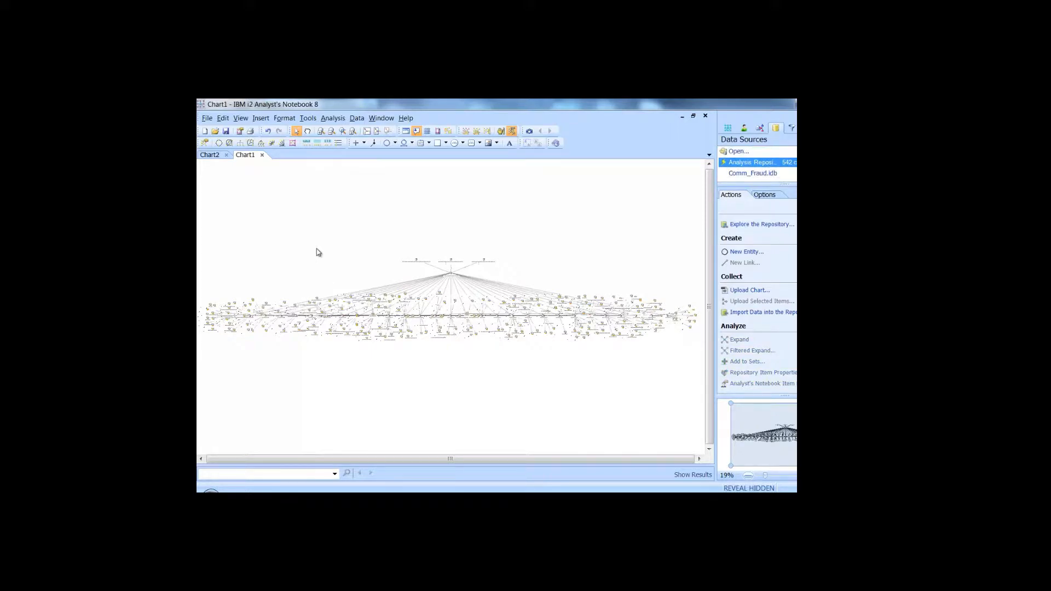
Re-apply the Organization layout to the expanded chart and zoom into a small area.
left_click(261, 145)
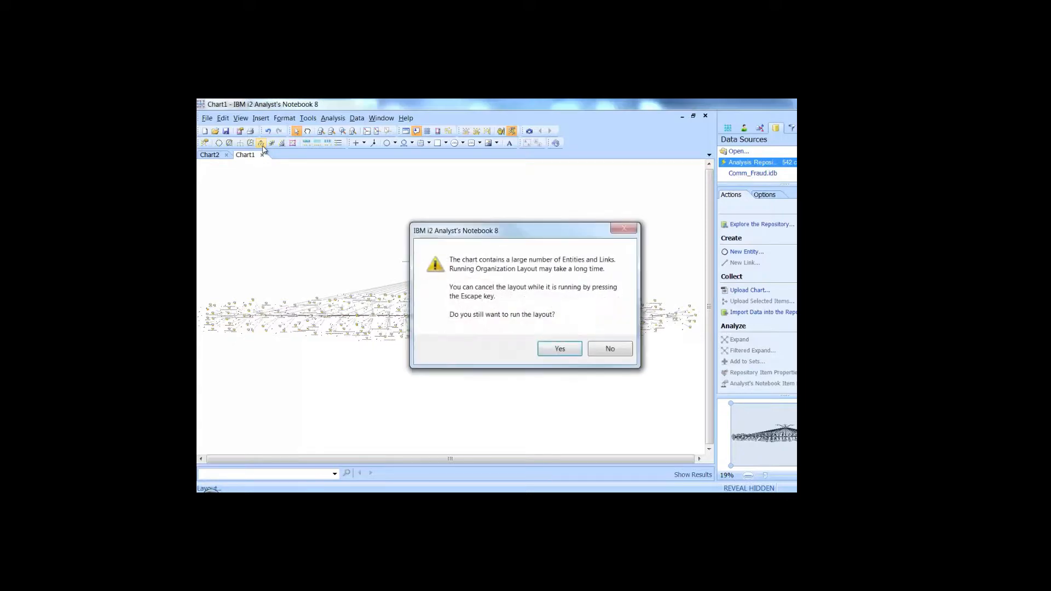
left_click(564, 348)
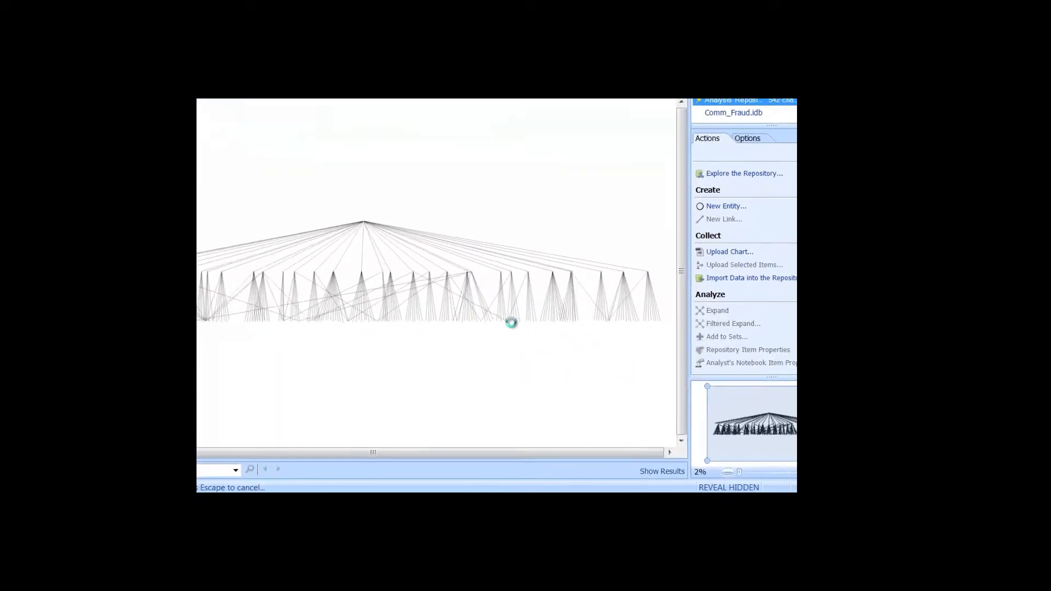
mouse_move(509, 321)
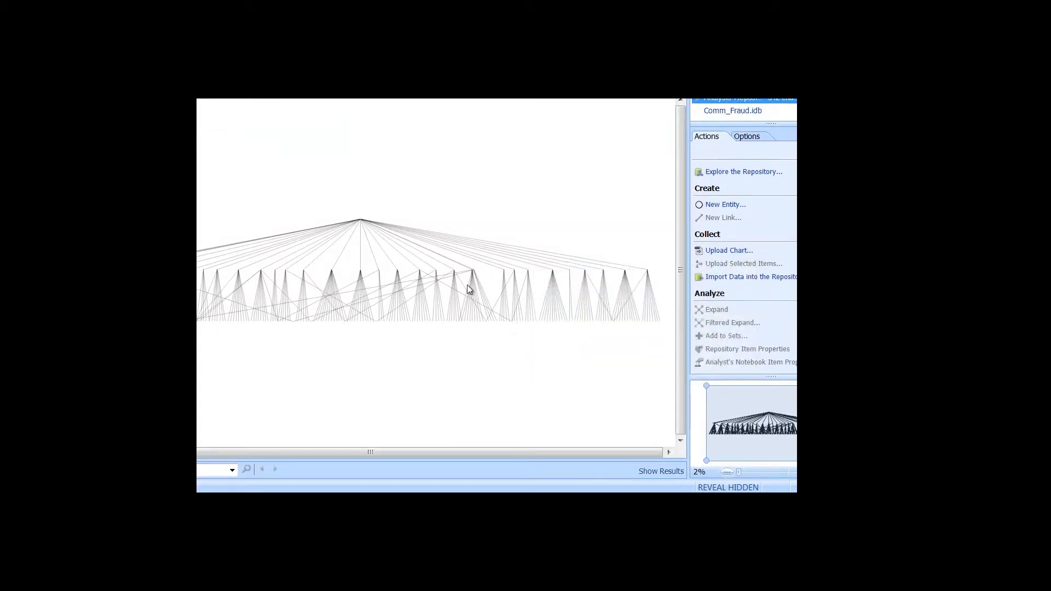
left_click_drag(462, 268, 480, 275)
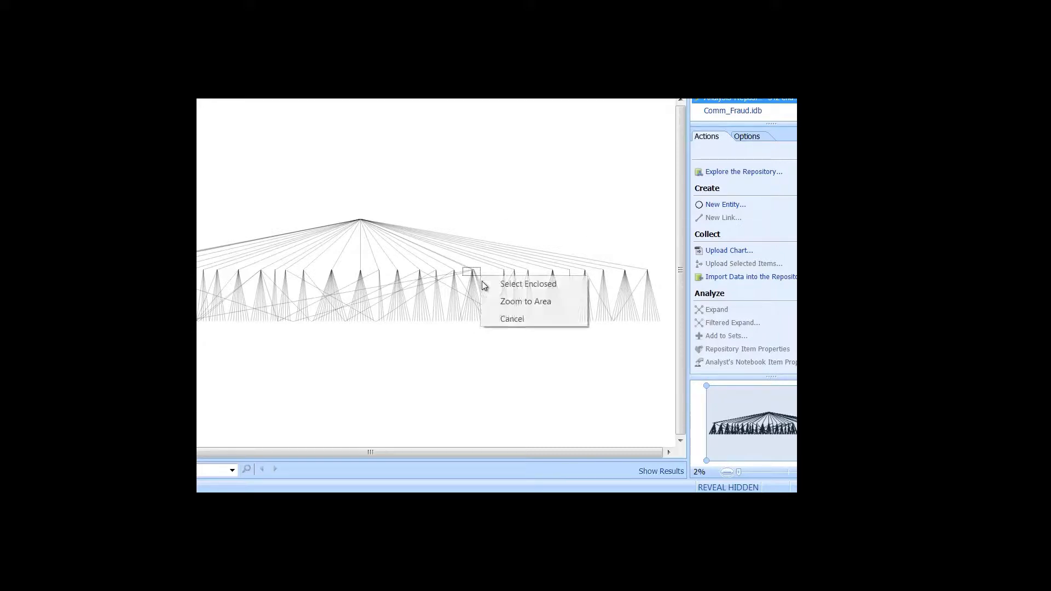
left_click(494, 302)
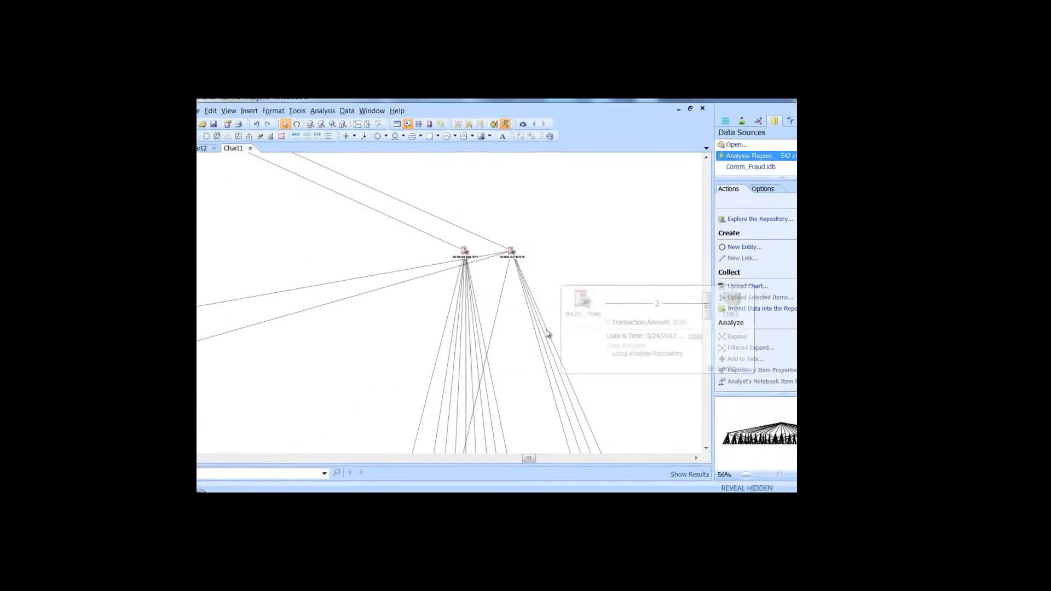
Move down the chart to the merchants such as TARGET T0700 and BLOCKBUSTER INC.
scroll(553, 336, "up", 1)
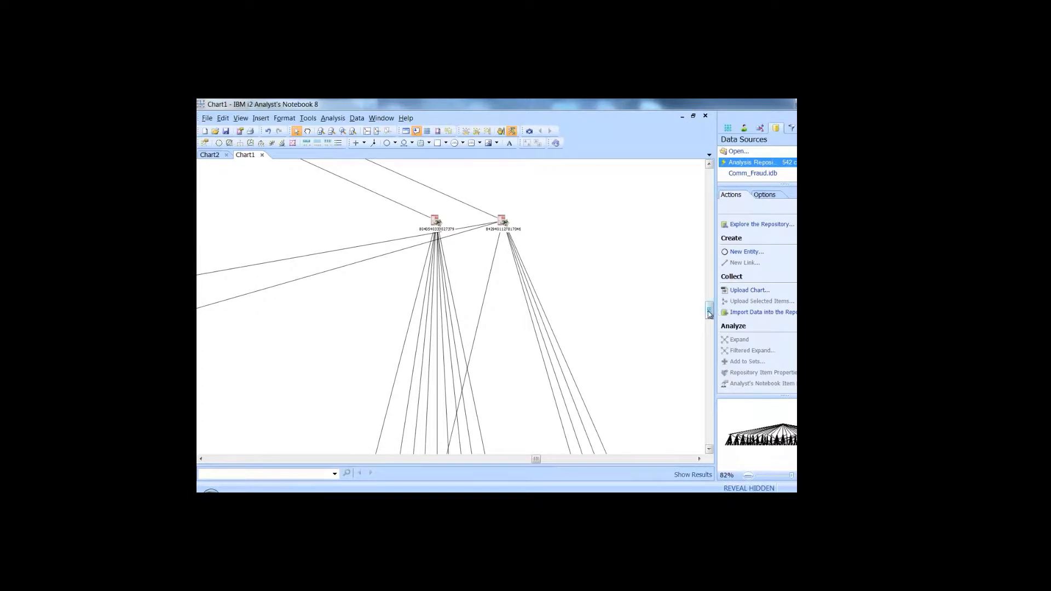
scroll(704, 315, "right", 5)
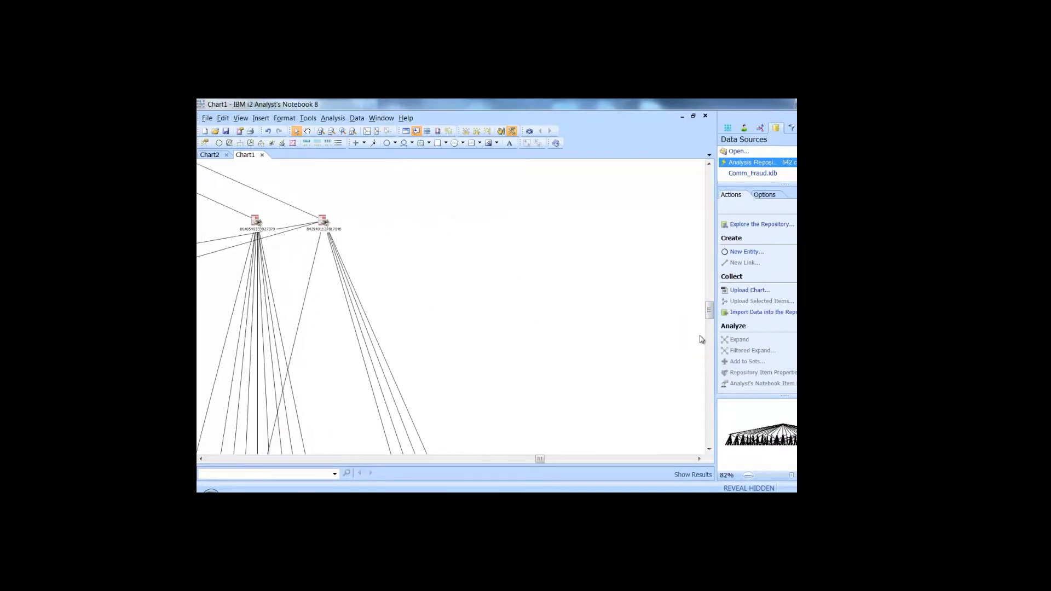
left_click_drag(712, 319, 712, 440)
left_click(708, 451)
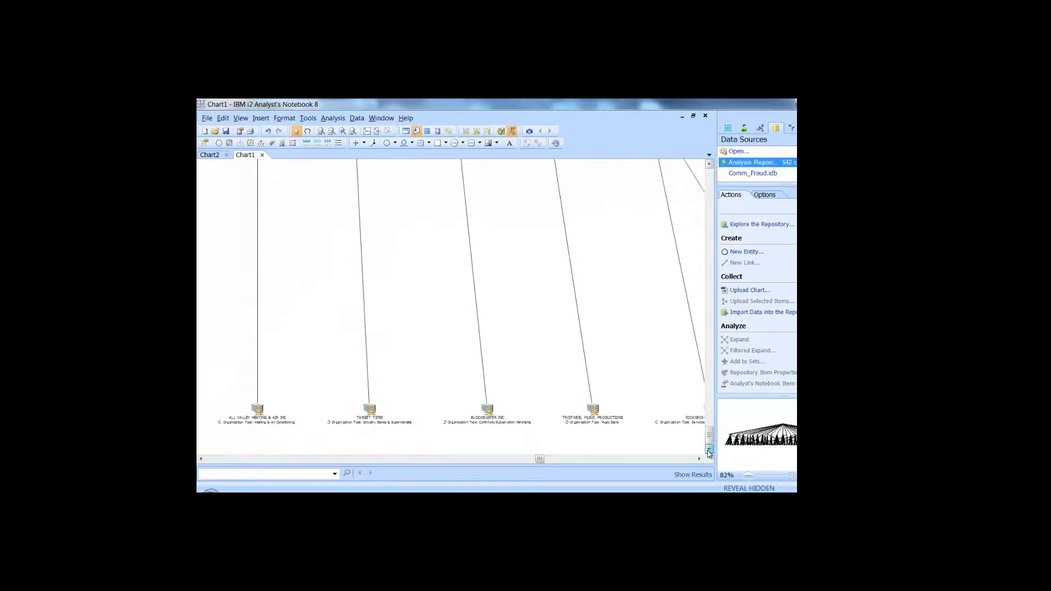
left_click(708, 451)
left_click(708, 450)
scroll(540, 383, "up", 3)
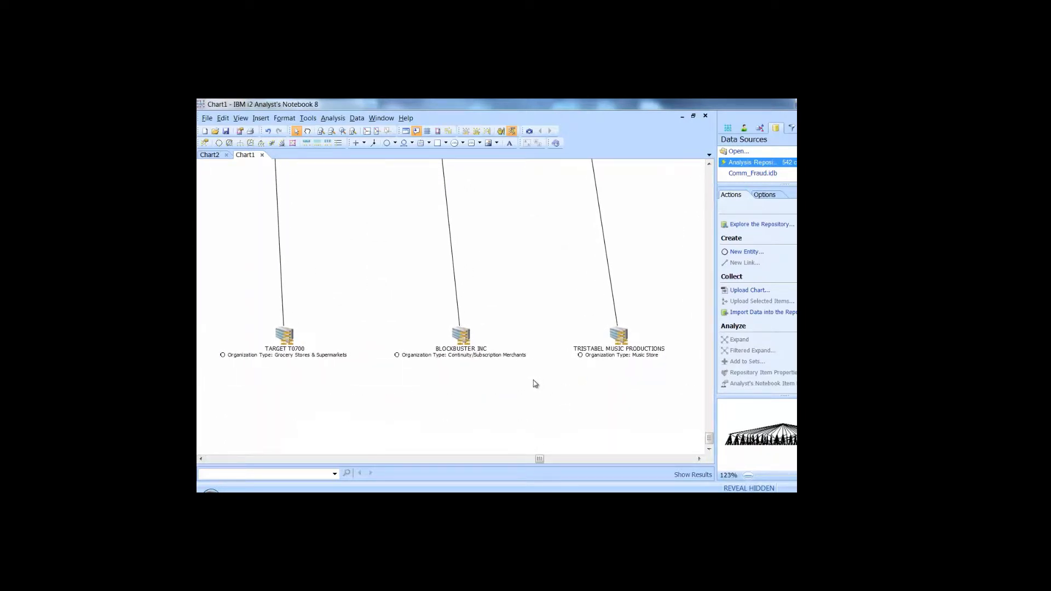
left_click(335, 119)
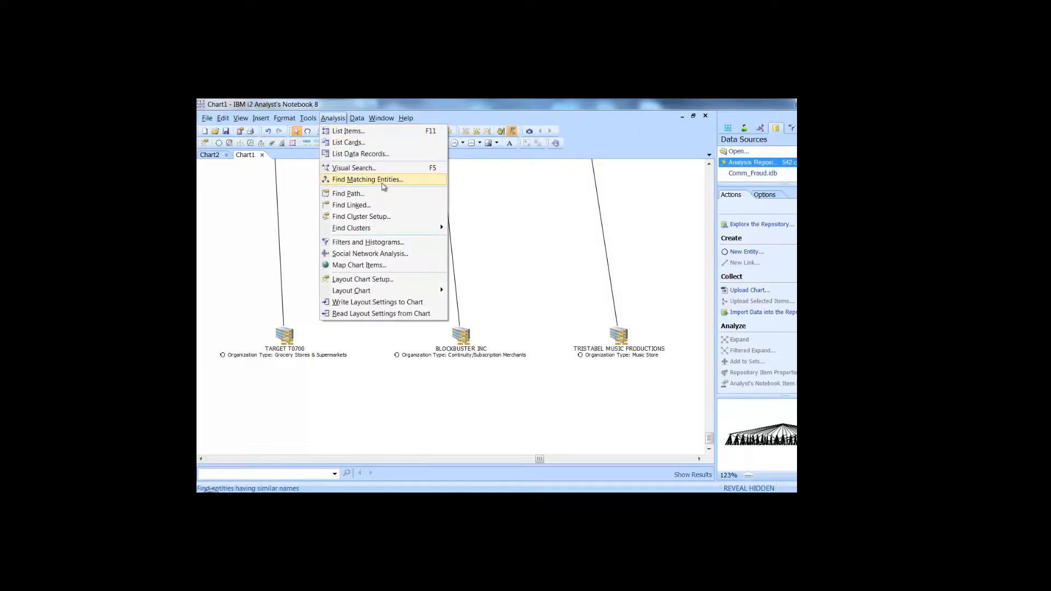
Run a Smart Matching search for similarly named entities with a taller results area.
left_click(383, 181)
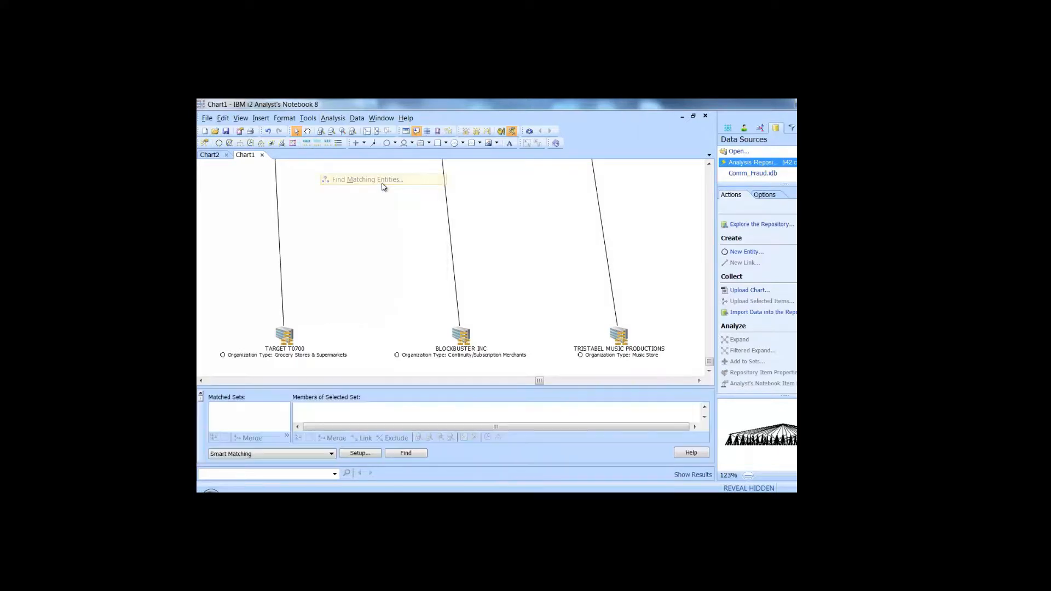
left_click_drag(382, 387, 383, 358)
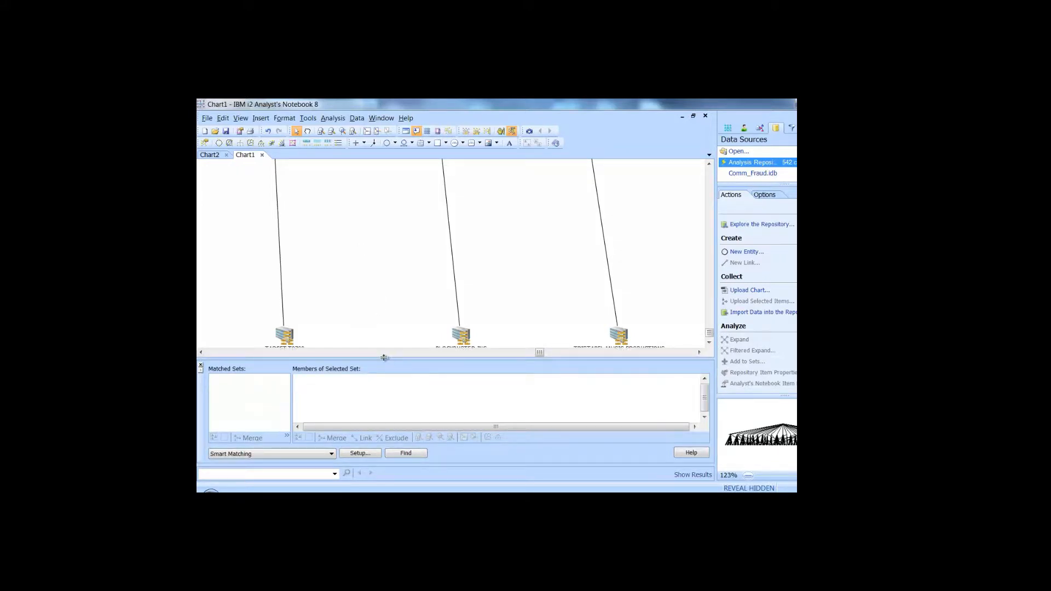
left_click(404, 453)
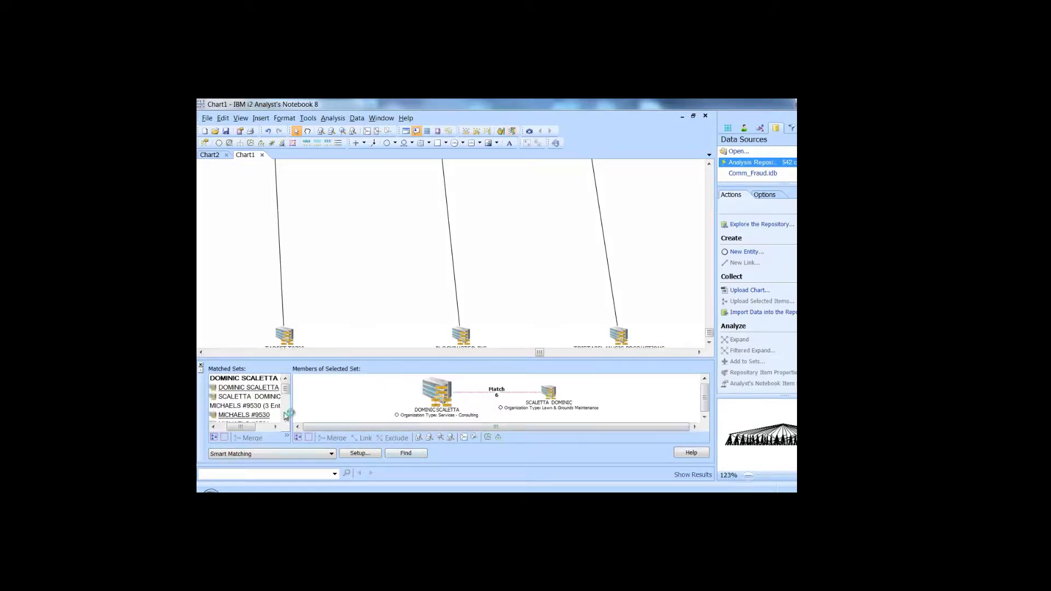
left_click(285, 419)
left_click(285, 418)
left_click(285, 418)
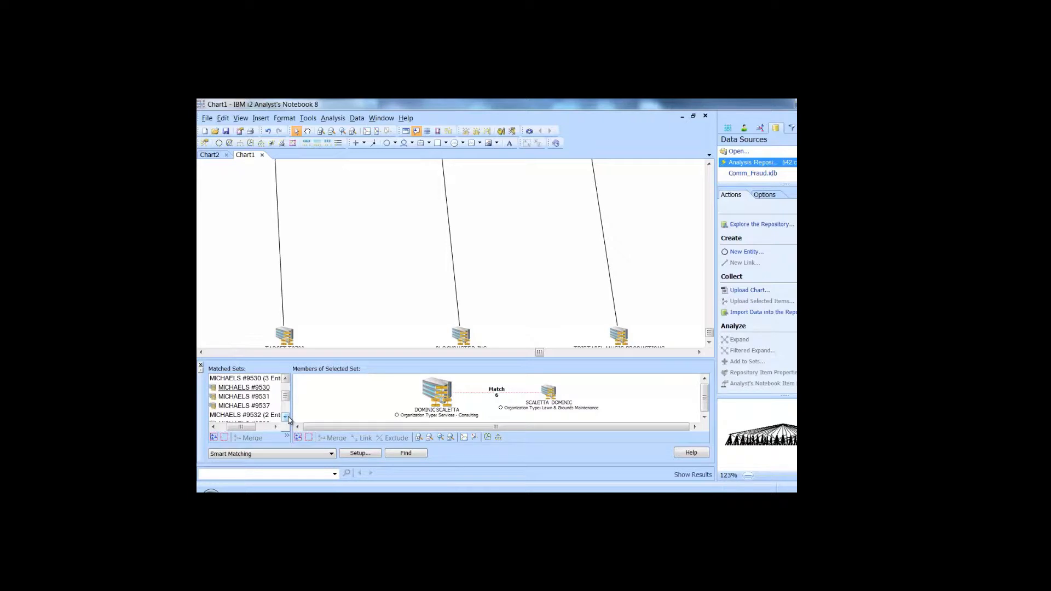
left_click(286, 379)
left_click(286, 378)
left_click(286, 379)
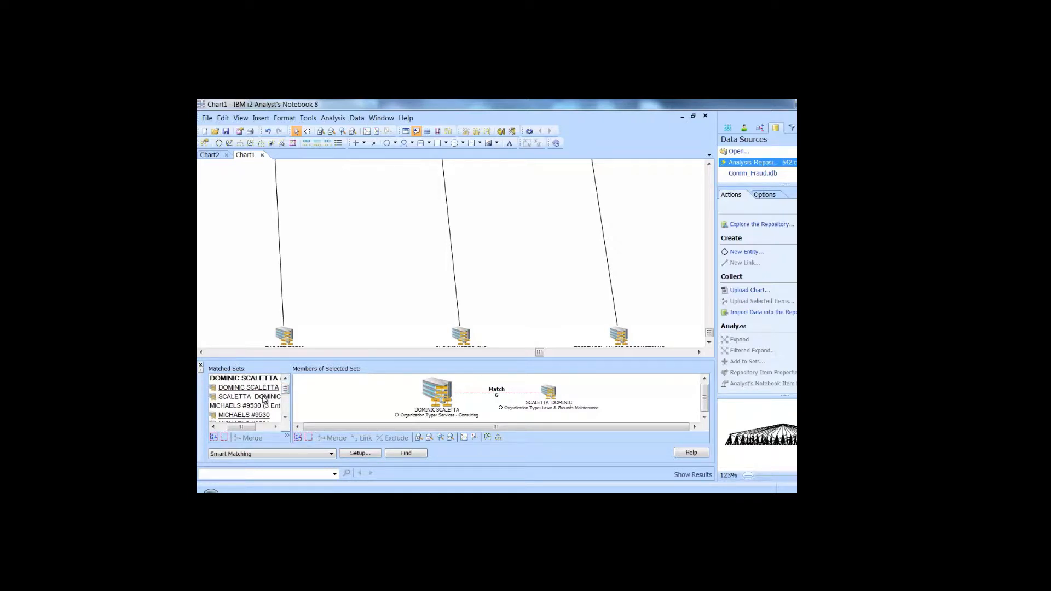
left_click(285, 417)
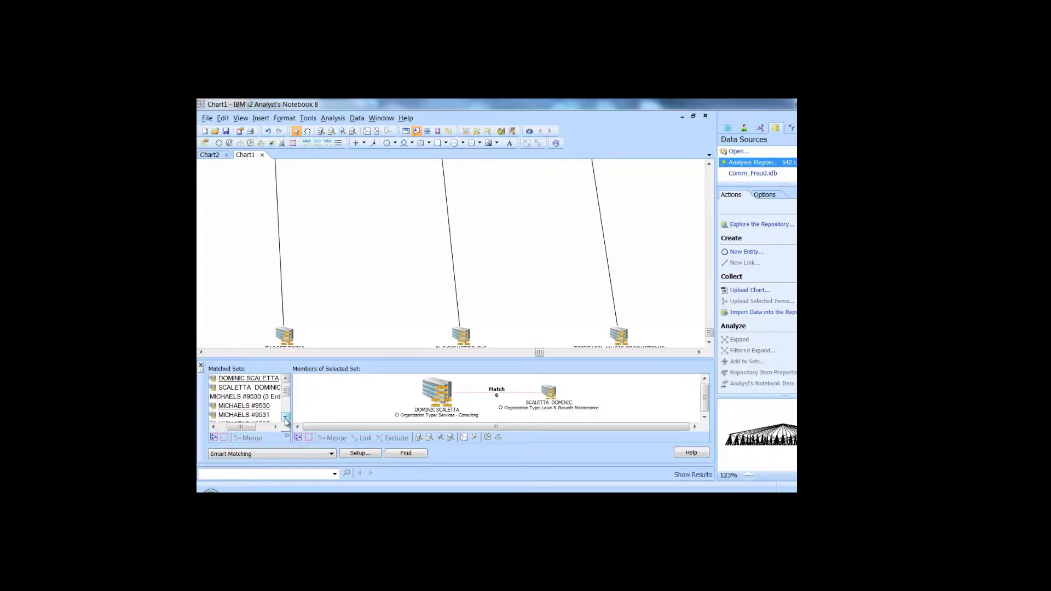
left_click(286, 417)
left_click(285, 416)
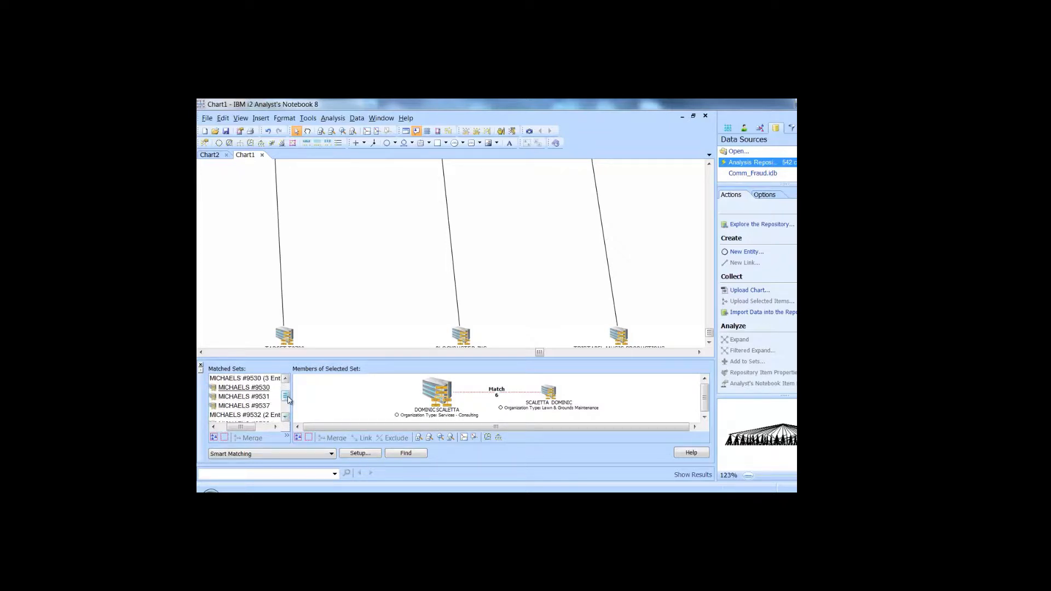
scroll(287, 399, "down", 3)
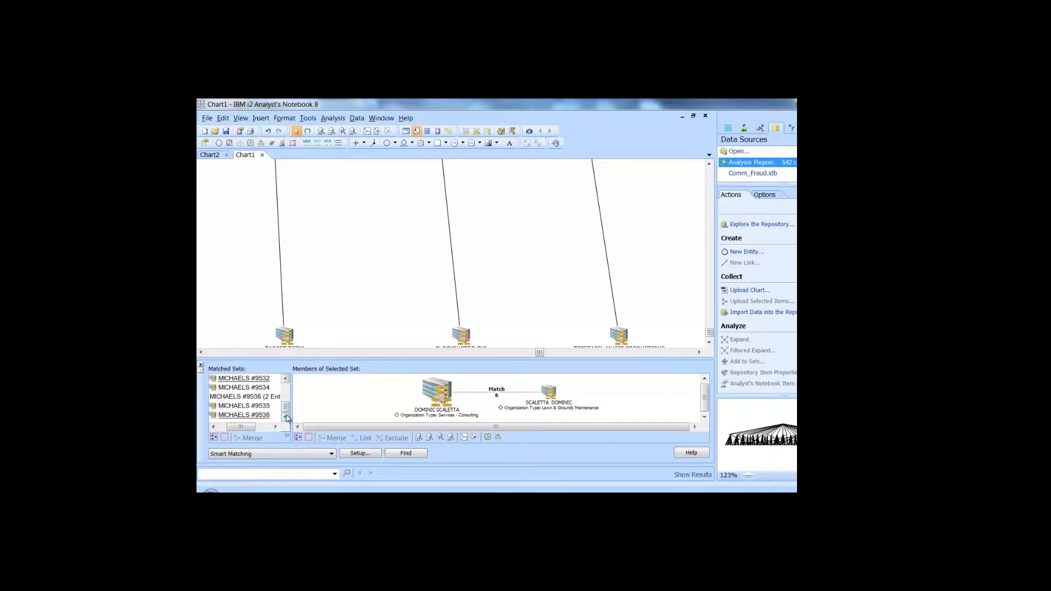
scroll(288, 399, "up", 3)
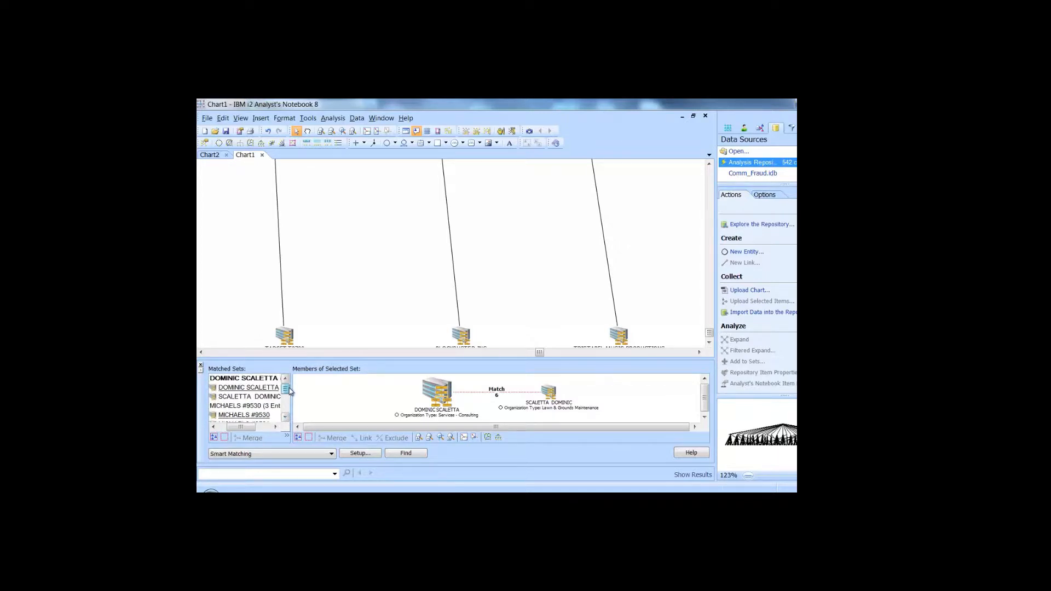
left_click(286, 417)
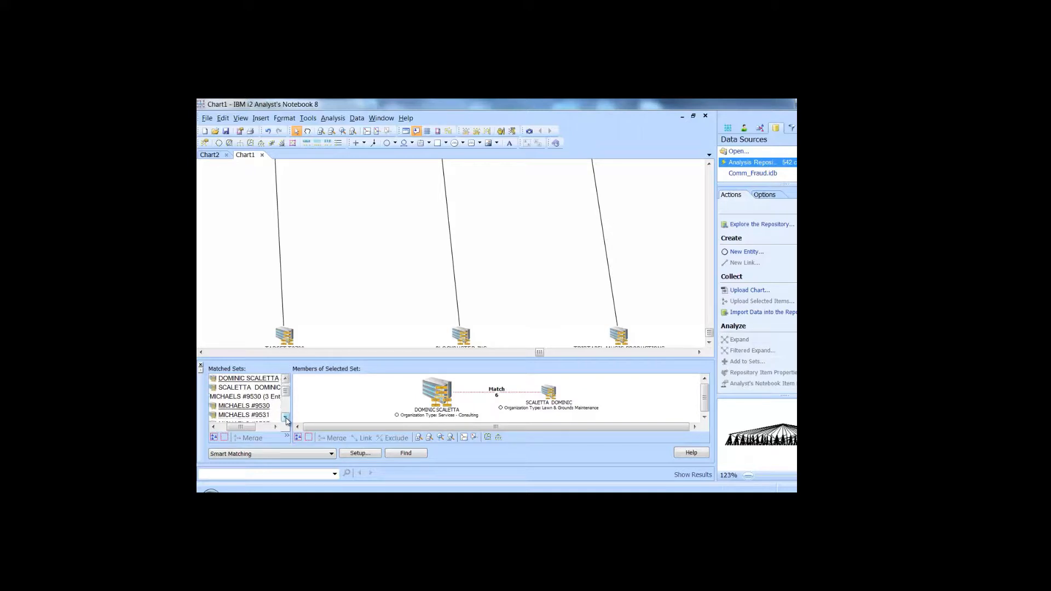
left_click(286, 418)
left_click(286, 417)
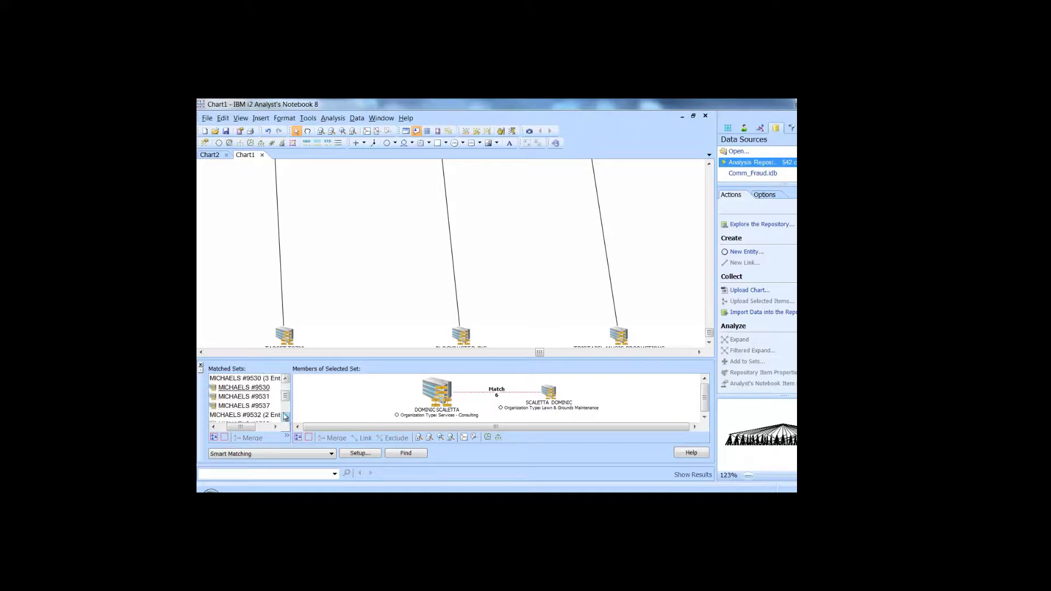
left_click(261, 389)
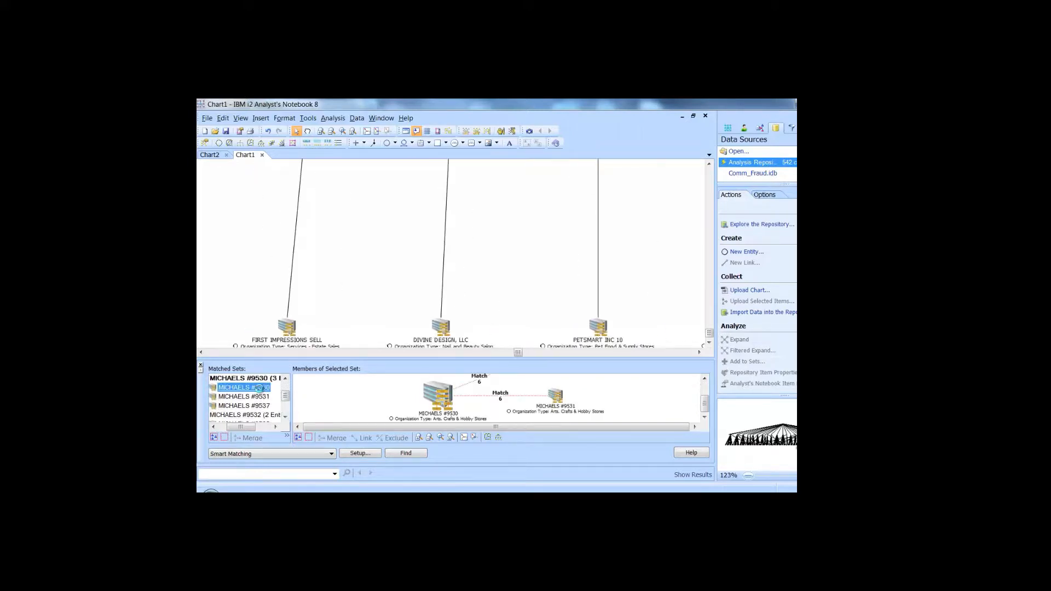
Select the MICHAELS #9536 matched set and bring up the Smart Matching setup.
left_click(285, 419)
left_click(285, 418)
left_click(285, 419)
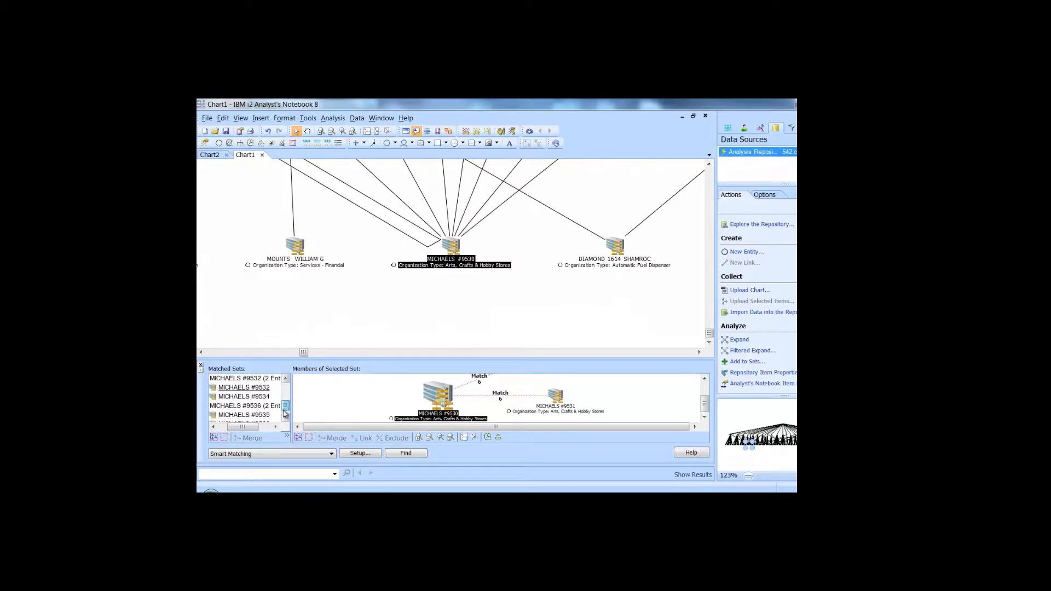
left_click(285, 419)
left_click(285, 418)
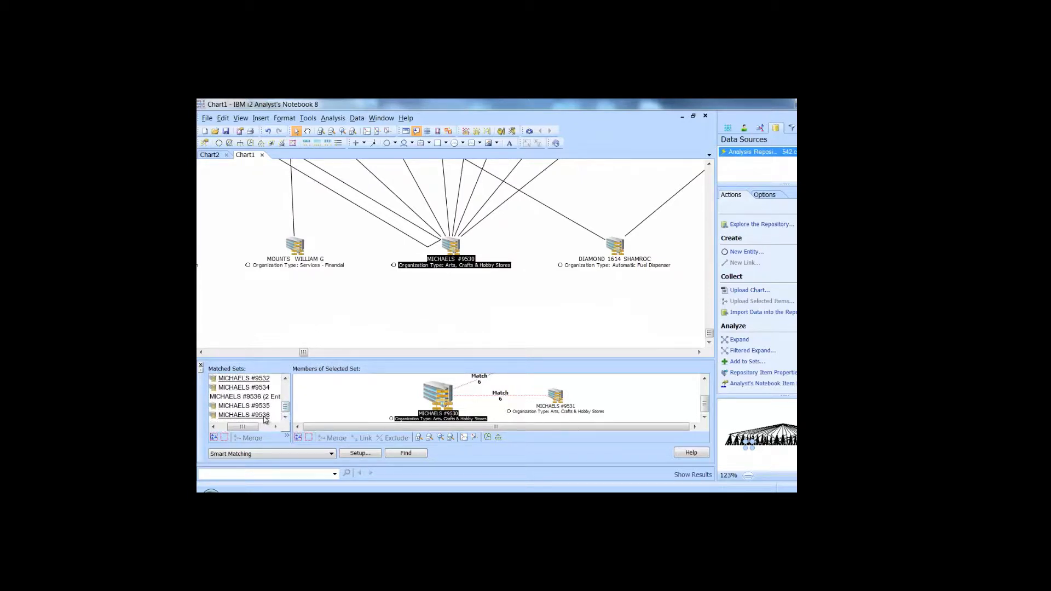
left_click(265, 415)
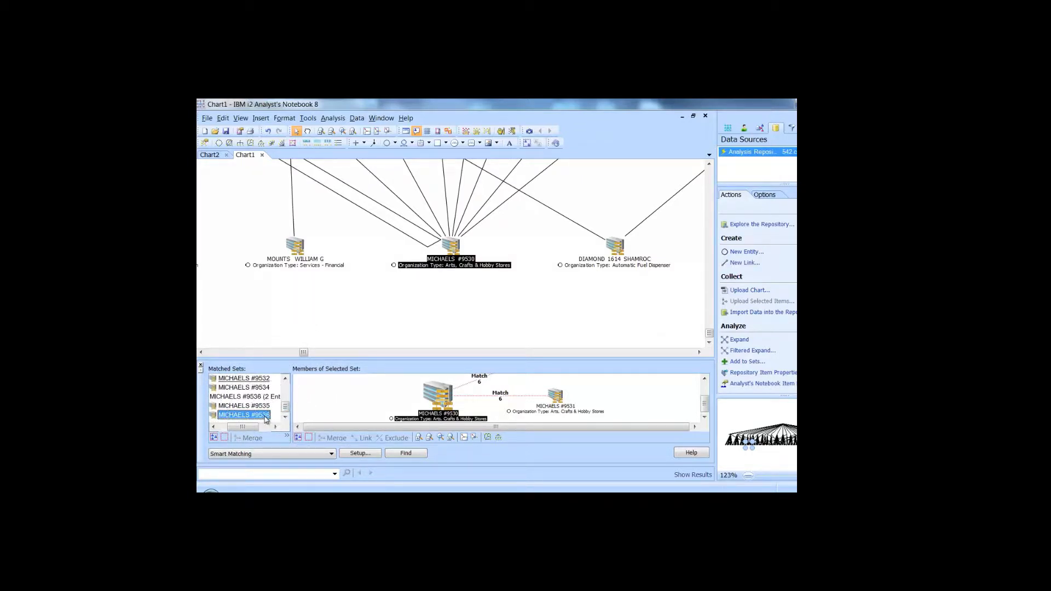
left_click(359, 453)
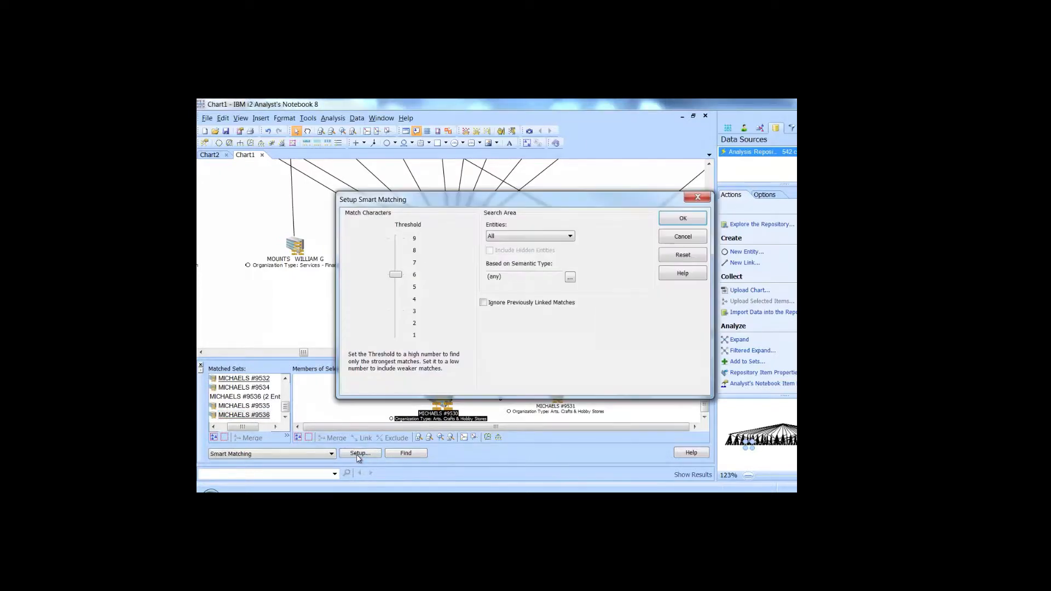
Lower the match threshold from 6 to 5, rerun Find, and enlarge the results pane.
left_click(395, 286)
left_click(676, 226)
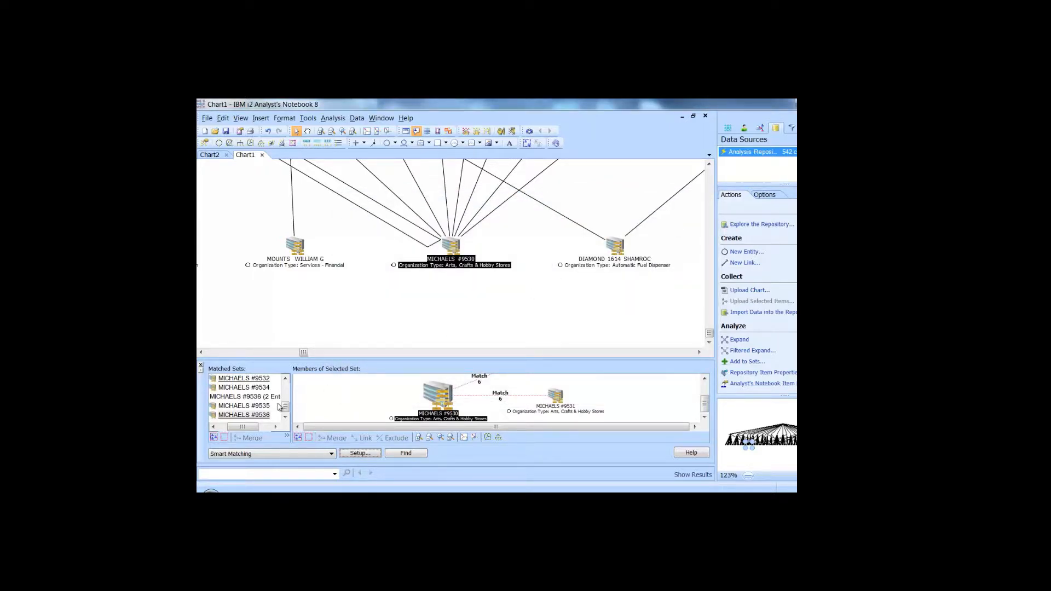
left_click(397, 456)
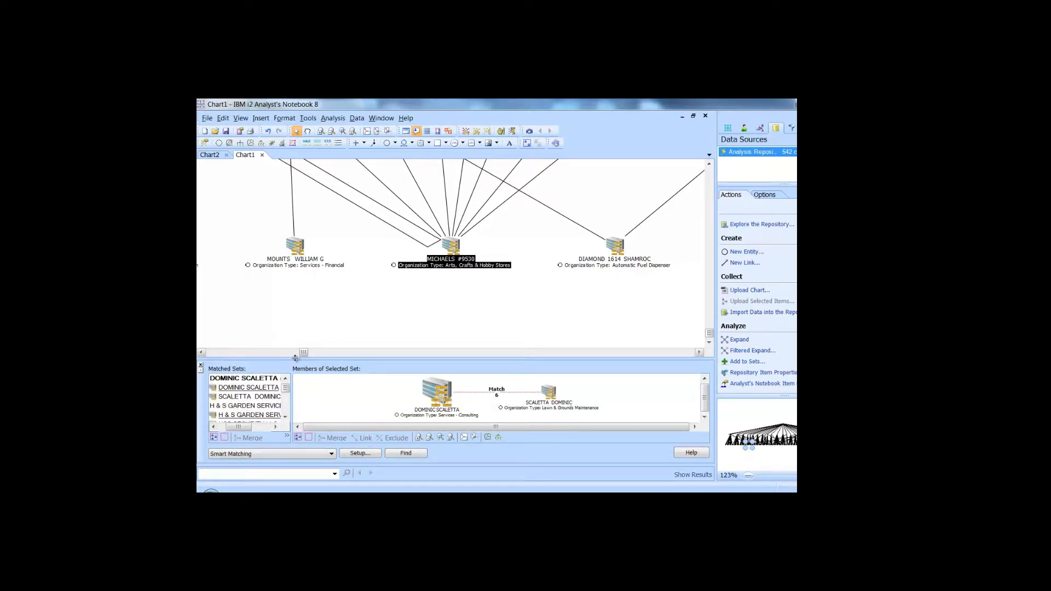
mouse_move(296, 359)
left_mouse_down()
mouse_move(295, 328)
mouse_move(286, 384)
mouse_move(285, 361)
left_mouse_up()
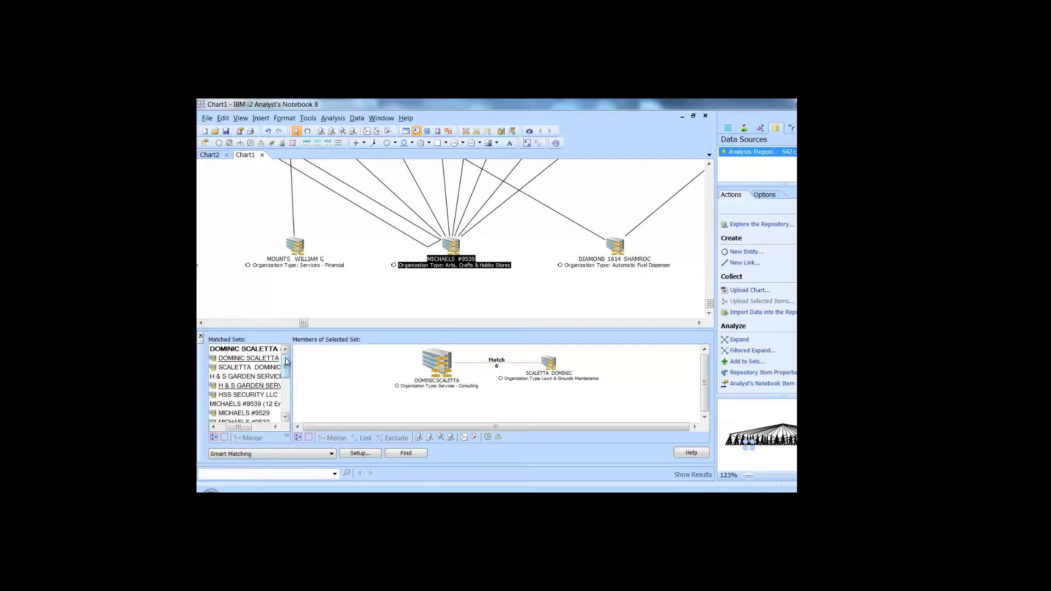
mouse_move(285, 361)
left_mouse_down()
mouse_move(284, 397)
mouse_move(286, 375)
left_mouse_up()
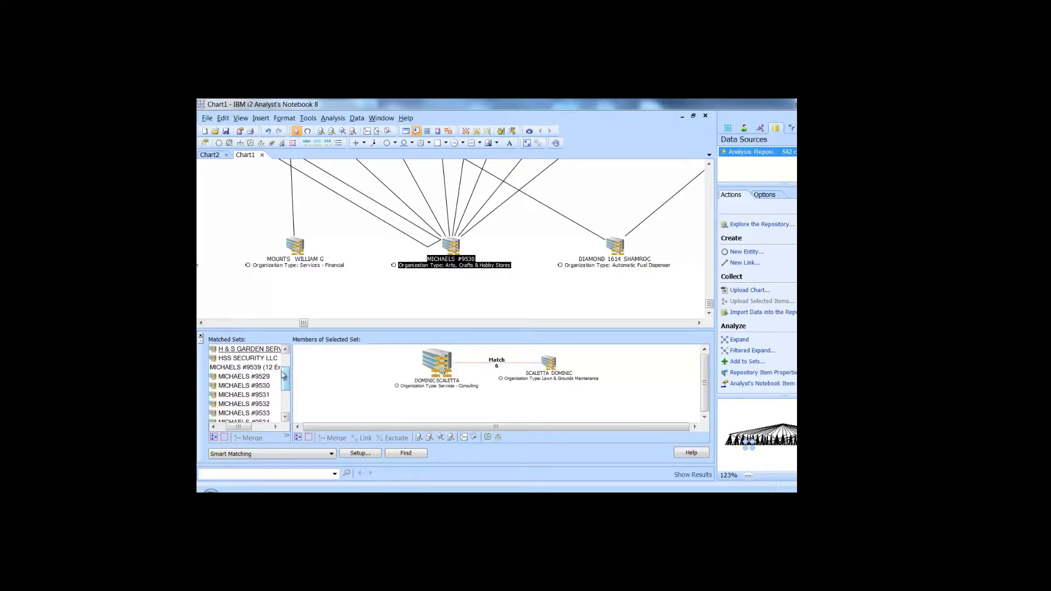
Show MICHAELS #9529's matches, then select sets #9533 through #9539, leaving out #9540.
left_click(259, 379)
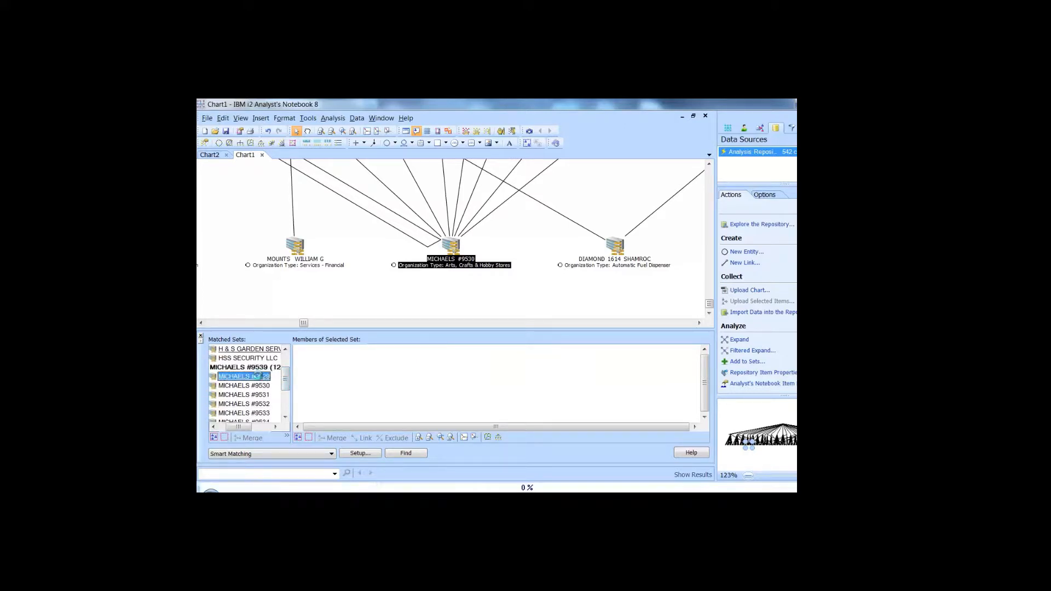
left_click_drag(285, 383, 285, 404)
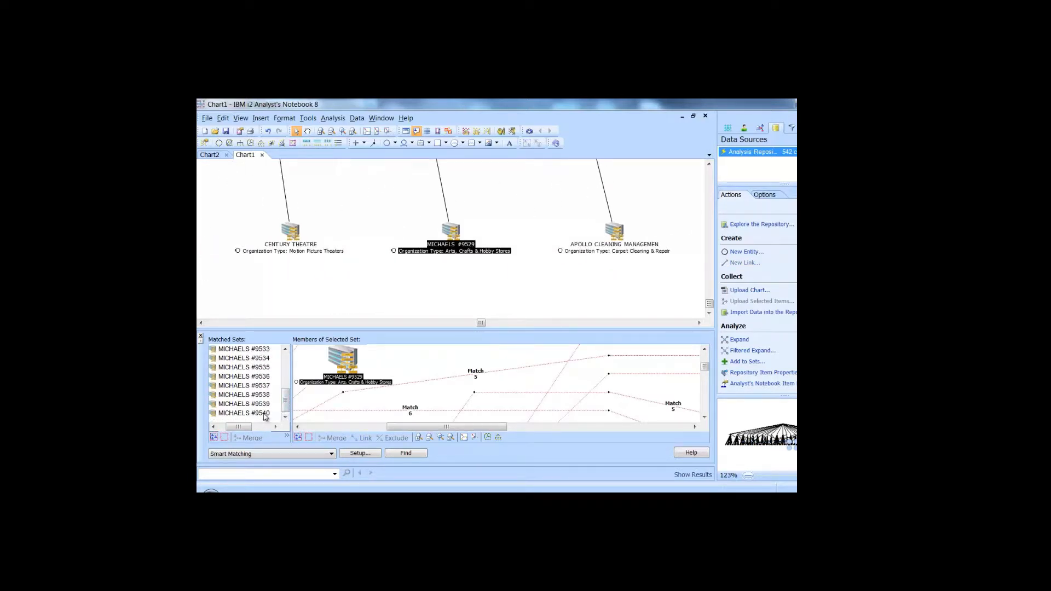
left_click(264, 413, "shift")
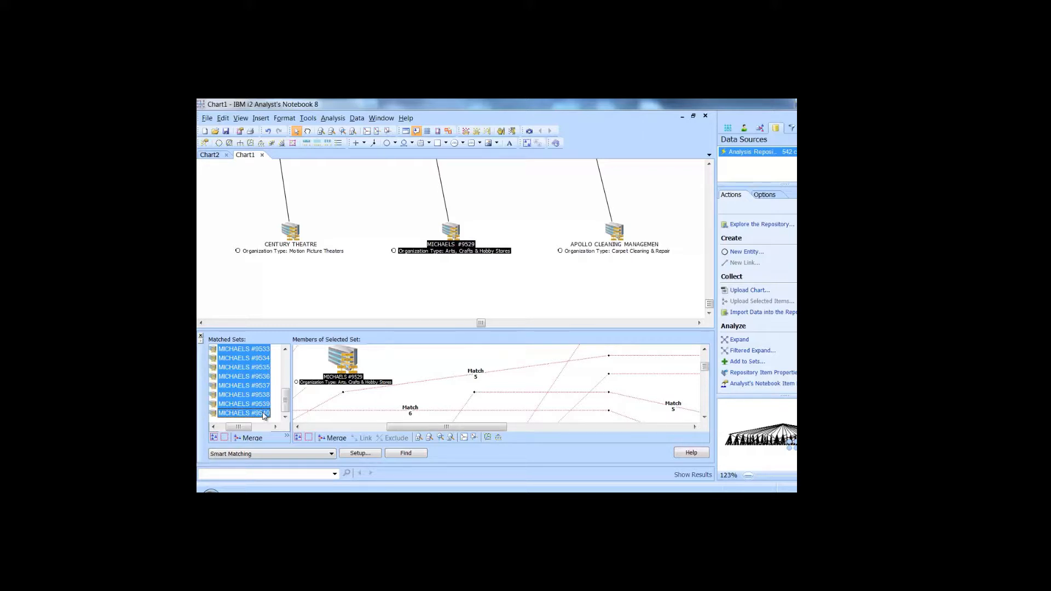
left_click(459, 252)
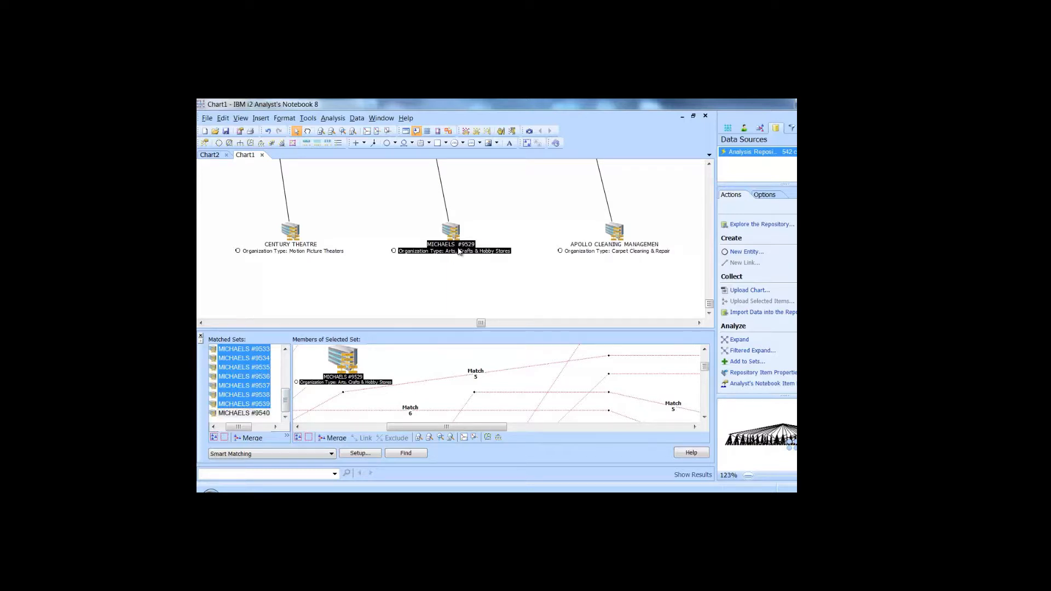
Copy only the selected MICHAELS items from Chart1, paste them into Chart2, and zoom on them.
right_click(458, 252)
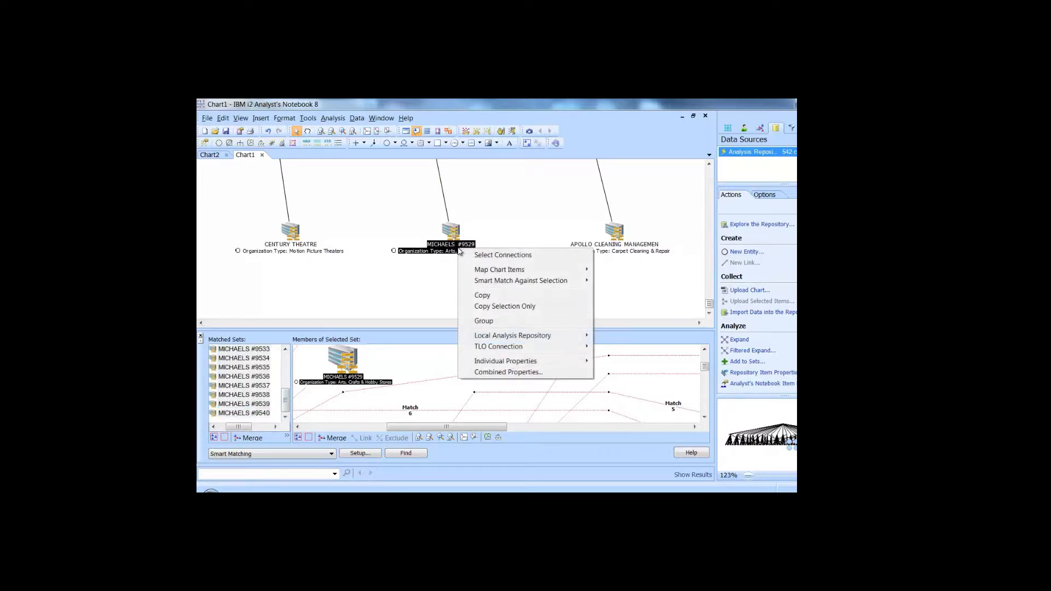
left_click(487, 306)
left_click(213, 155)
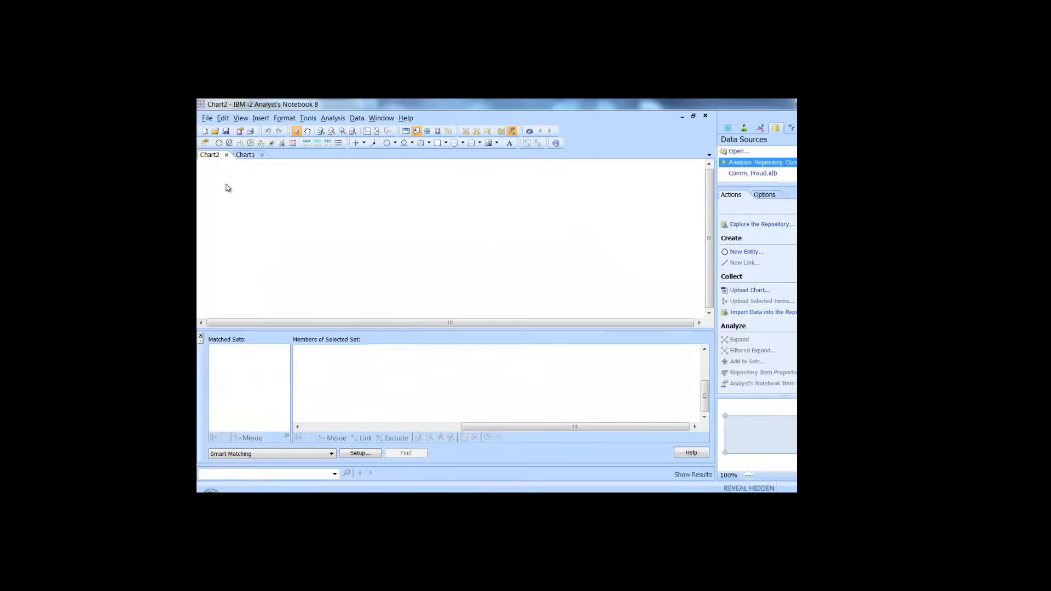
left_click(200, 337)
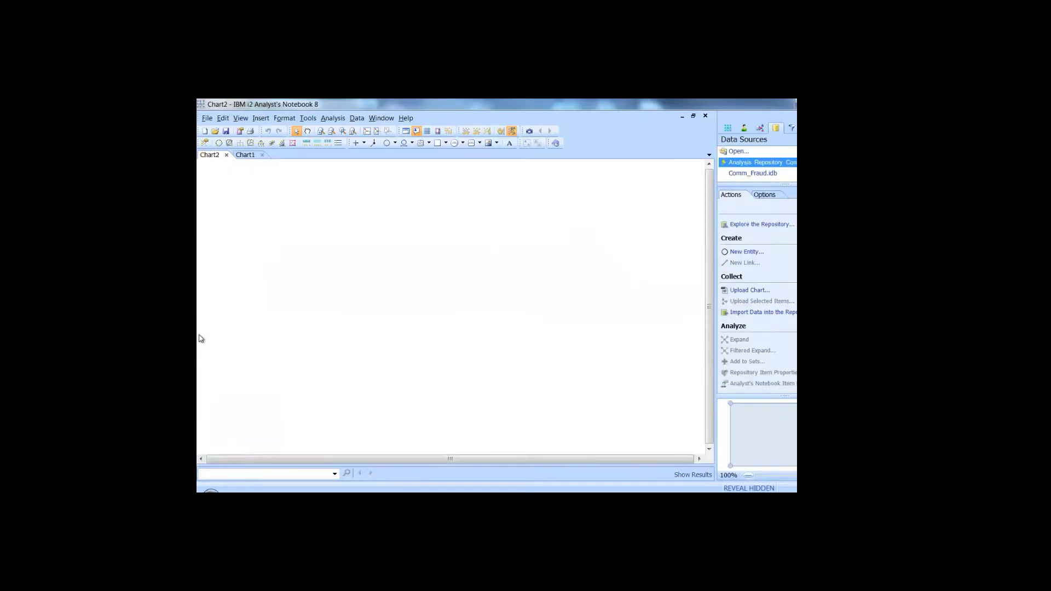
right_click(286, 311)
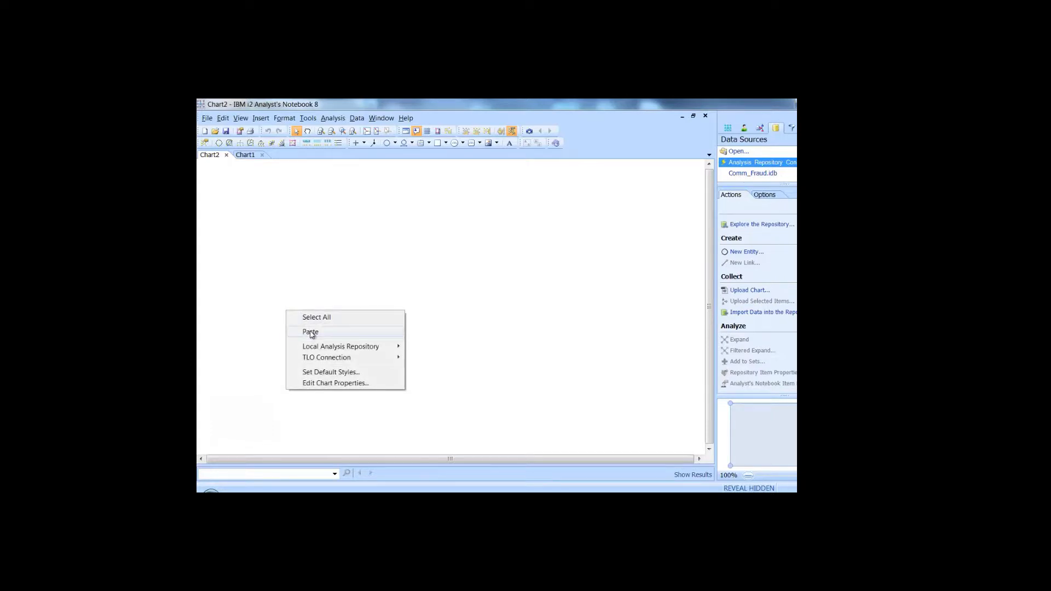
left_click(311, 332)
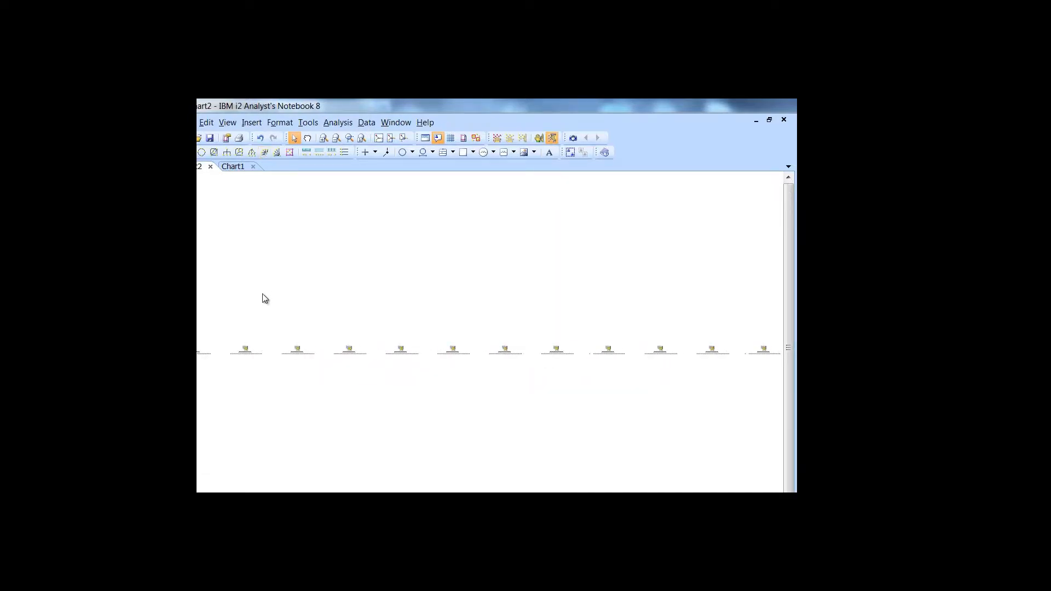
left_click_drag(231, 329, 318, 378)
left_click(338, 417)
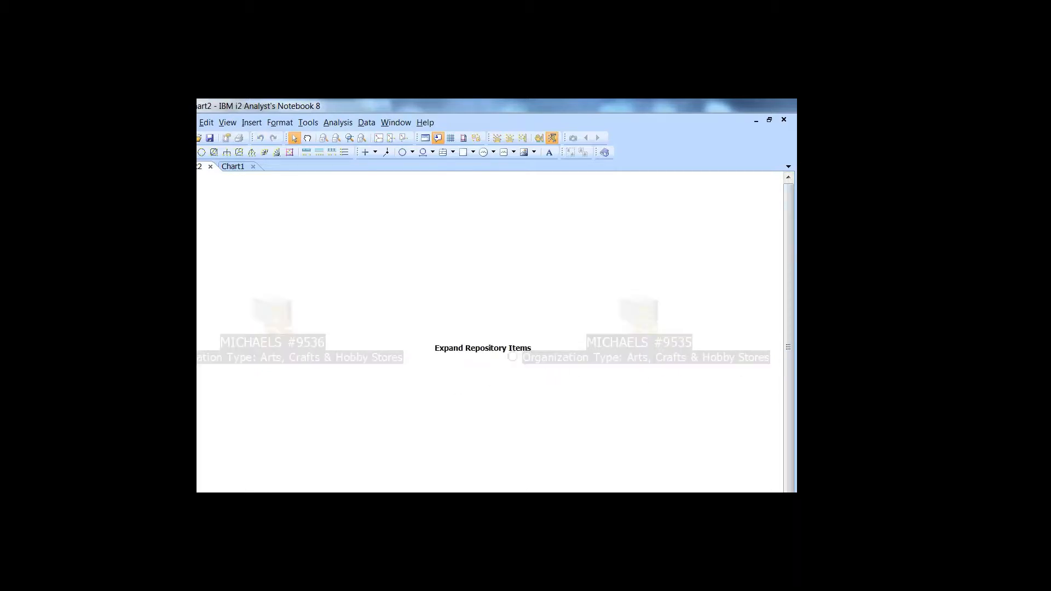
Apply the network layout to Chart2's pasted items and zoom into a small part of it.
left_click(240, 152)
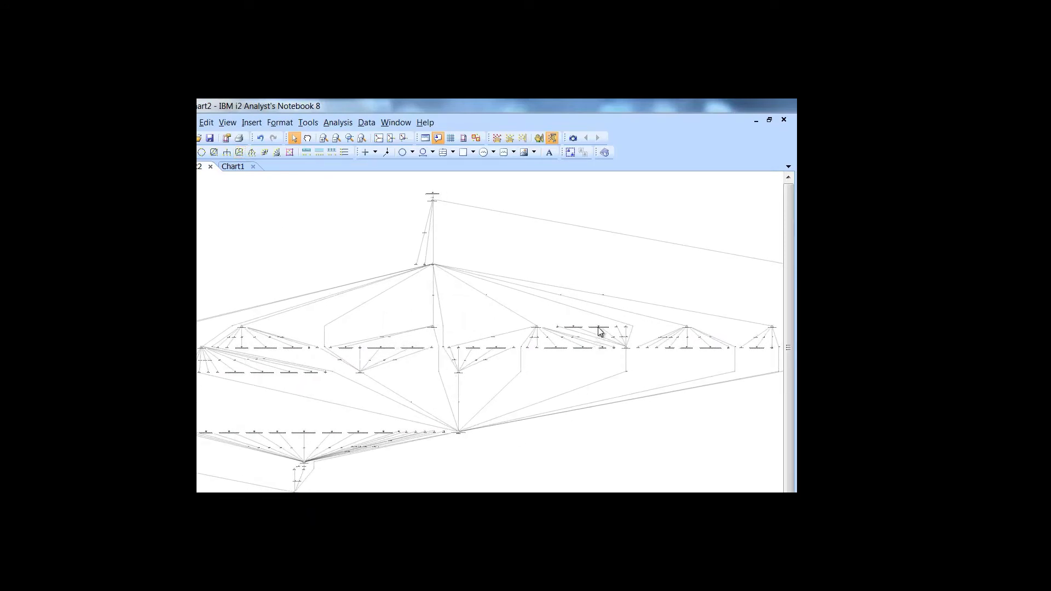
left_click_drag(594, 321, 635, 333)
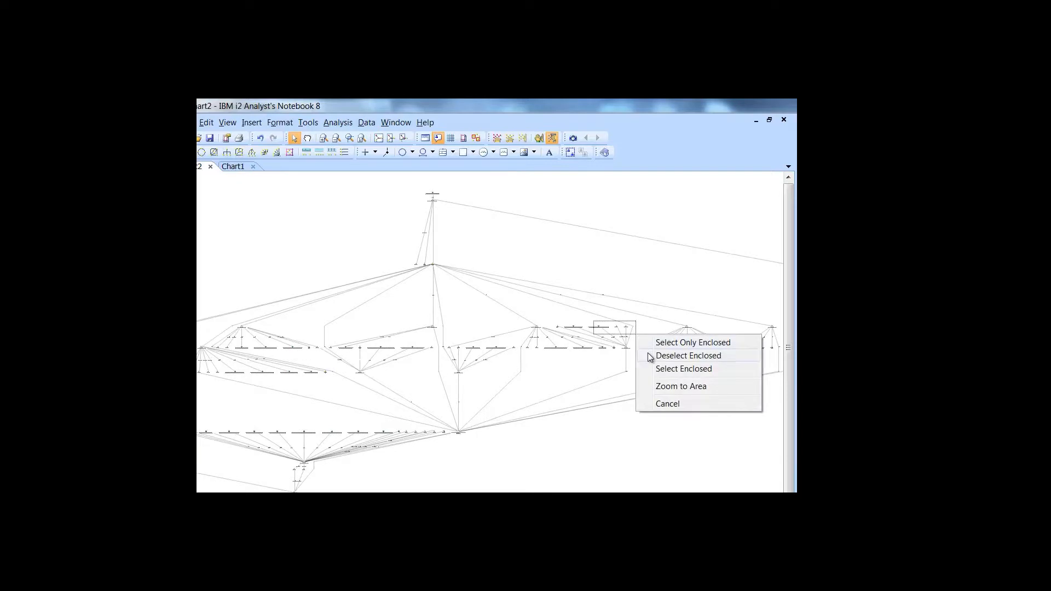
left_click(658, 386)
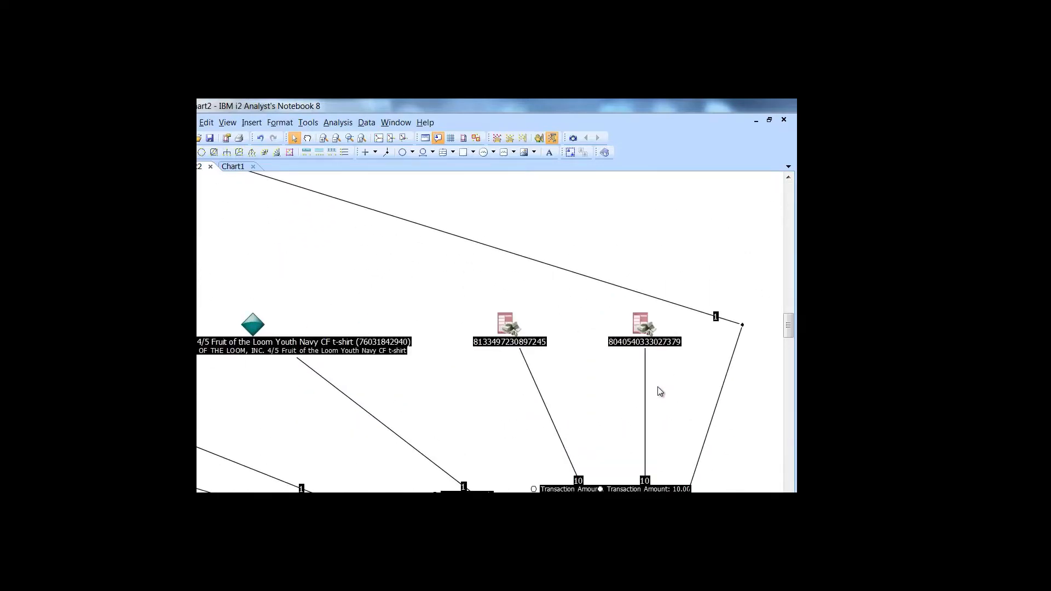
left_click(658, 387)
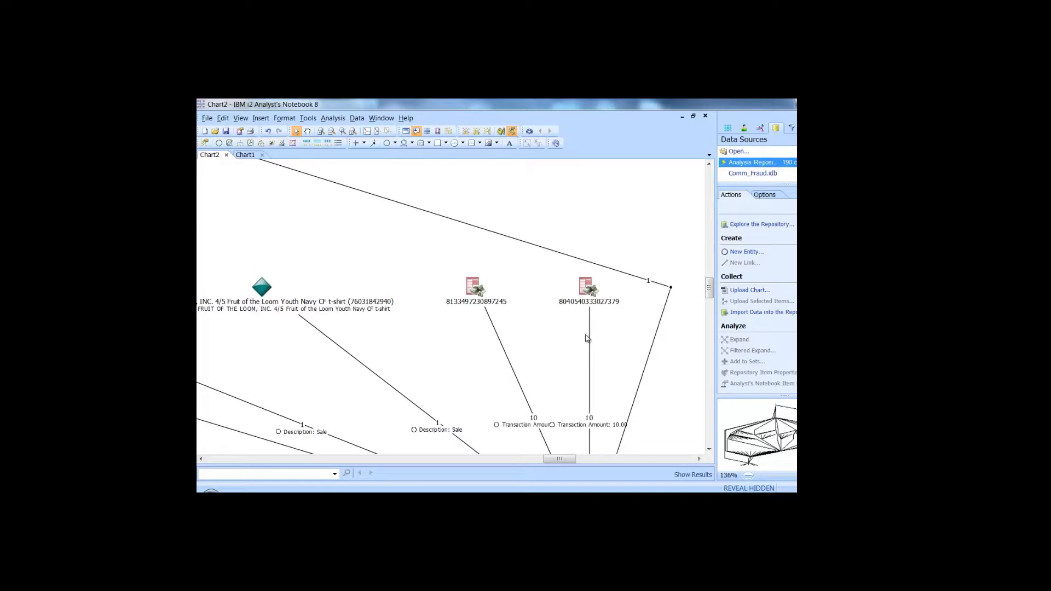
Turn off the eigenvector measure and calculate betweenness and degree for Chart2's entities.
left_click(806, 128)
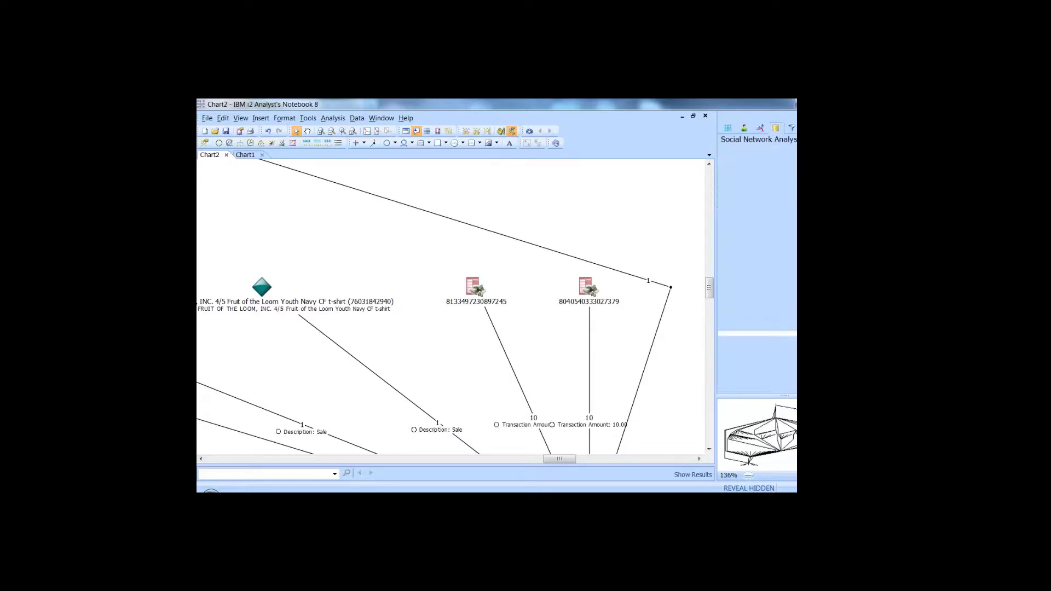
left_click(765, 154)
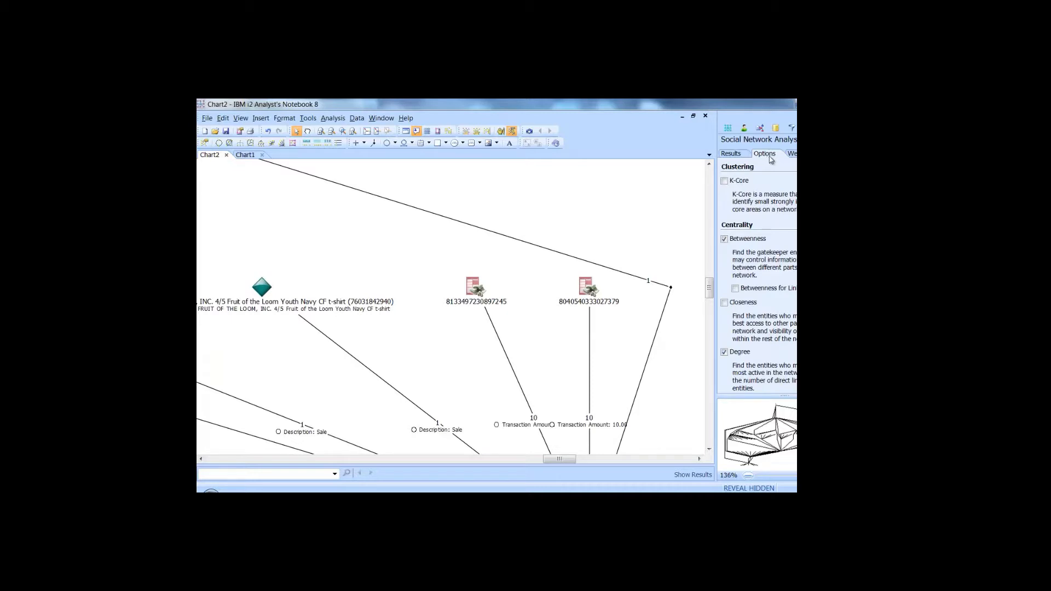
scroll(757, 273, "down", 3)
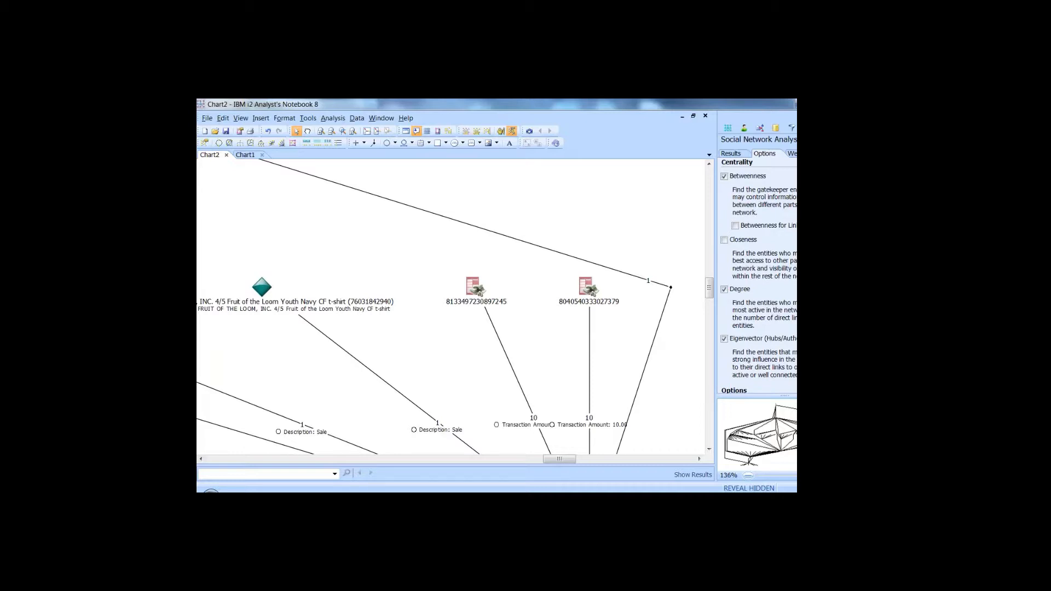
left_click_drag(709, 288, 708, 311)
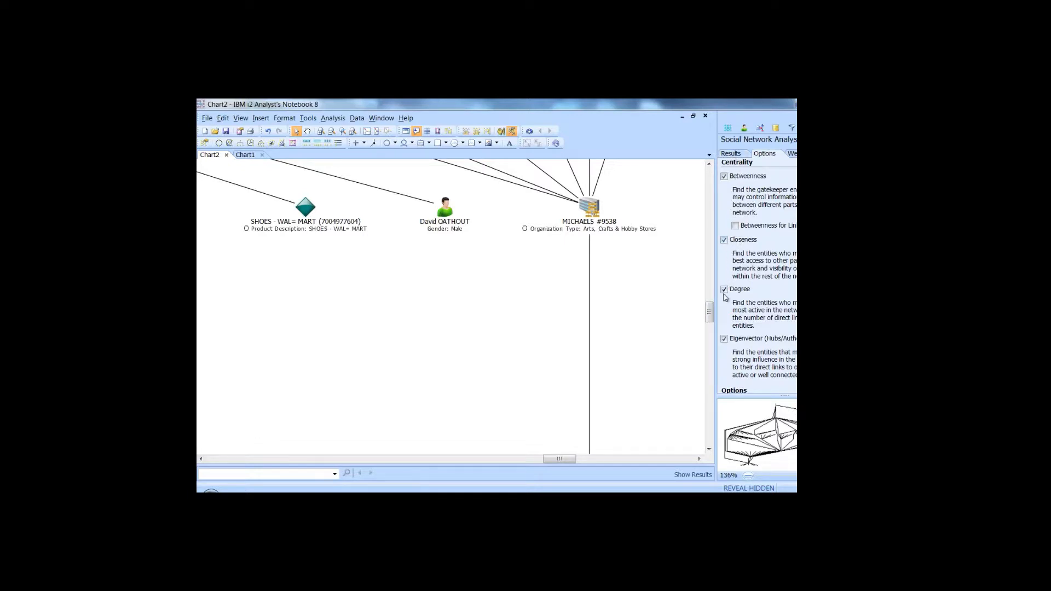
left_click(724, 339)
left_click(732, 155)
left_click(736, 170)
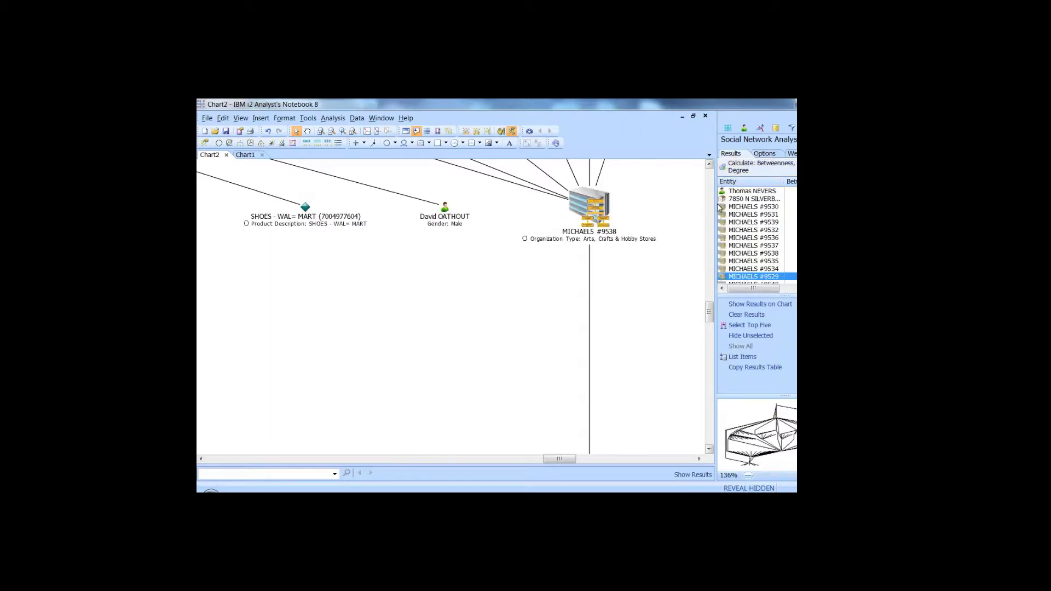
Widen the Social Network Analysis results and sort them by betweenness, then closeness, highest first.
left_click_drag(718, 207, 656, 209)
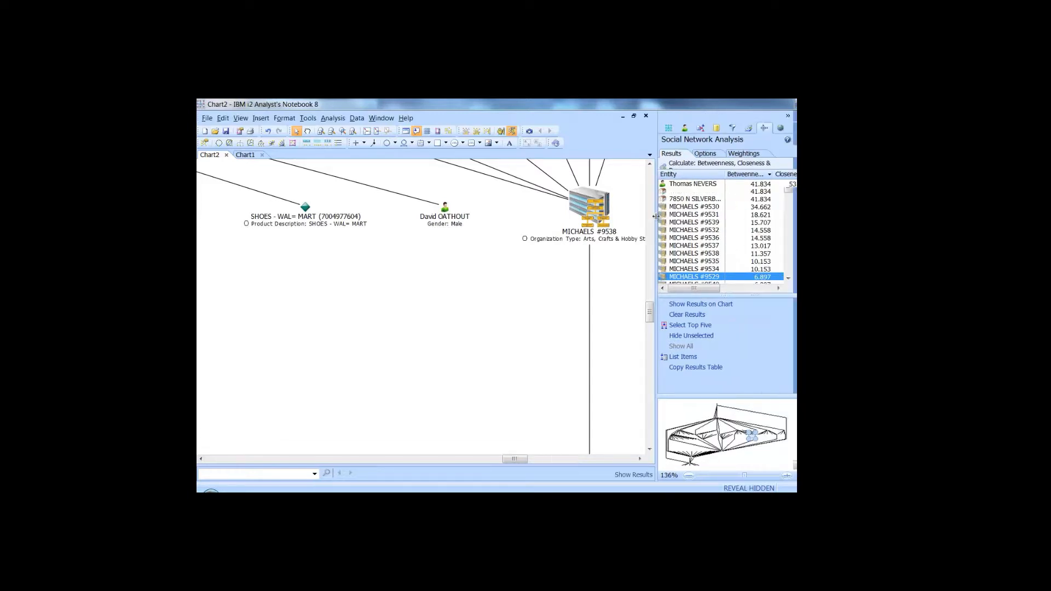
left_click(749, 174)
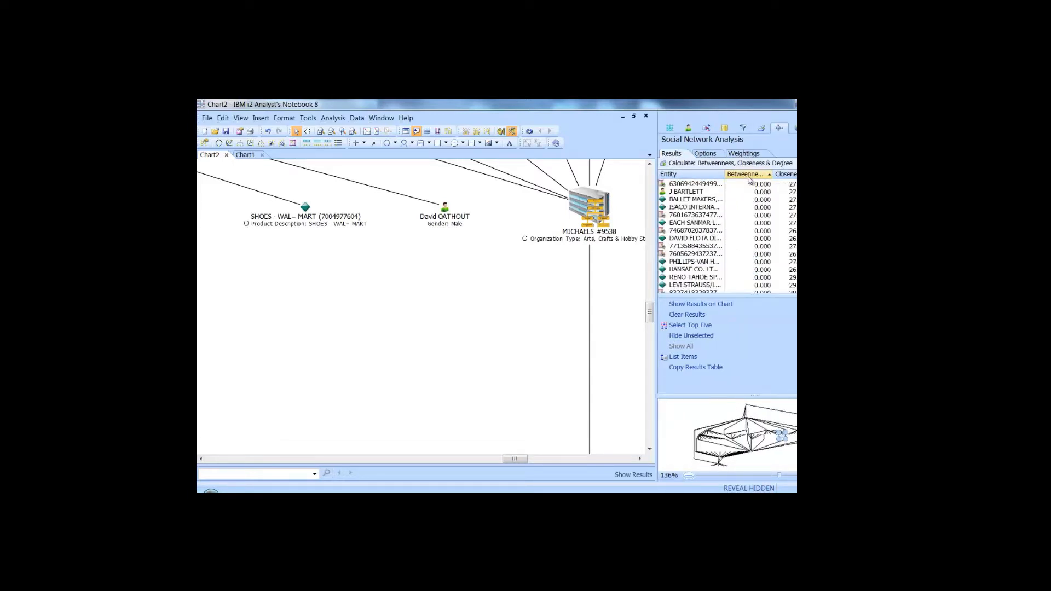
left_click(749, 175)
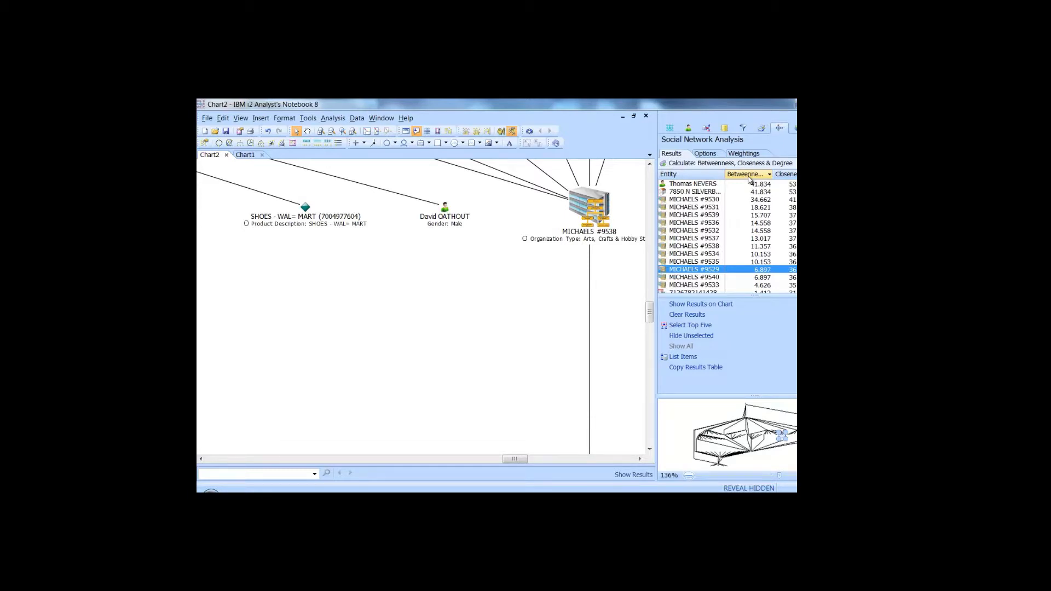
left_click(789, 174)
left_click(787, 175)
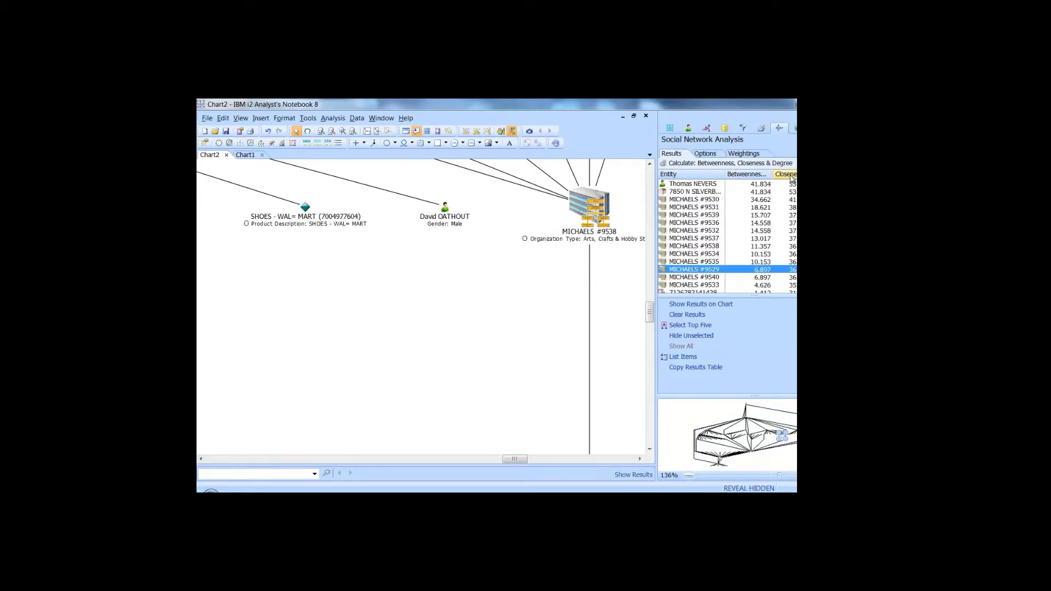
Re-sort by betweenness, centre the chart on the top-ranked person, and show Data Sources.
left_click(749, 175)
left_click(749, 175)
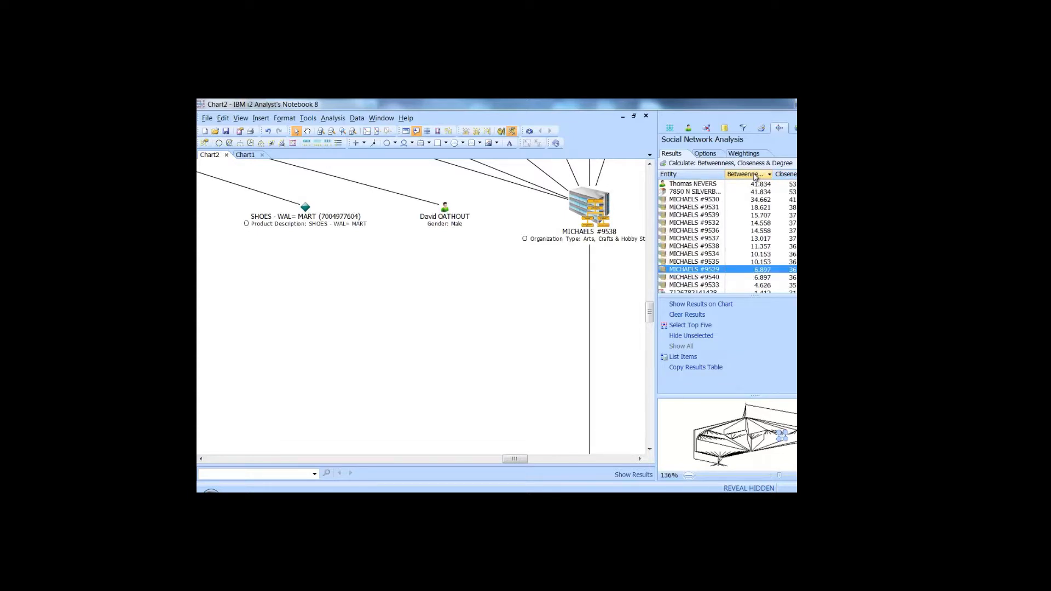
left_click(688, 185)
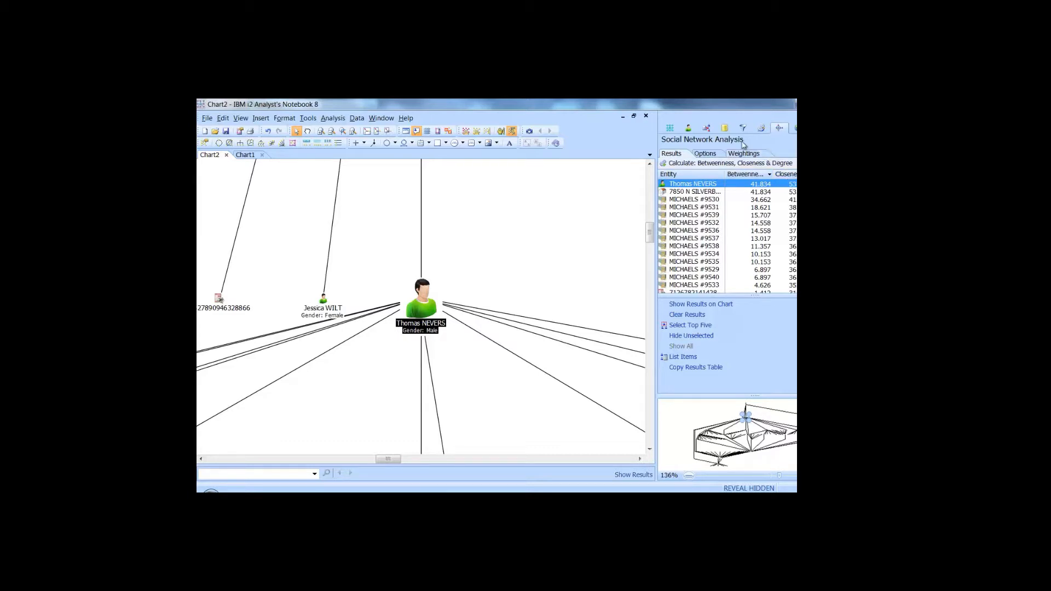
left_click(725, 129)
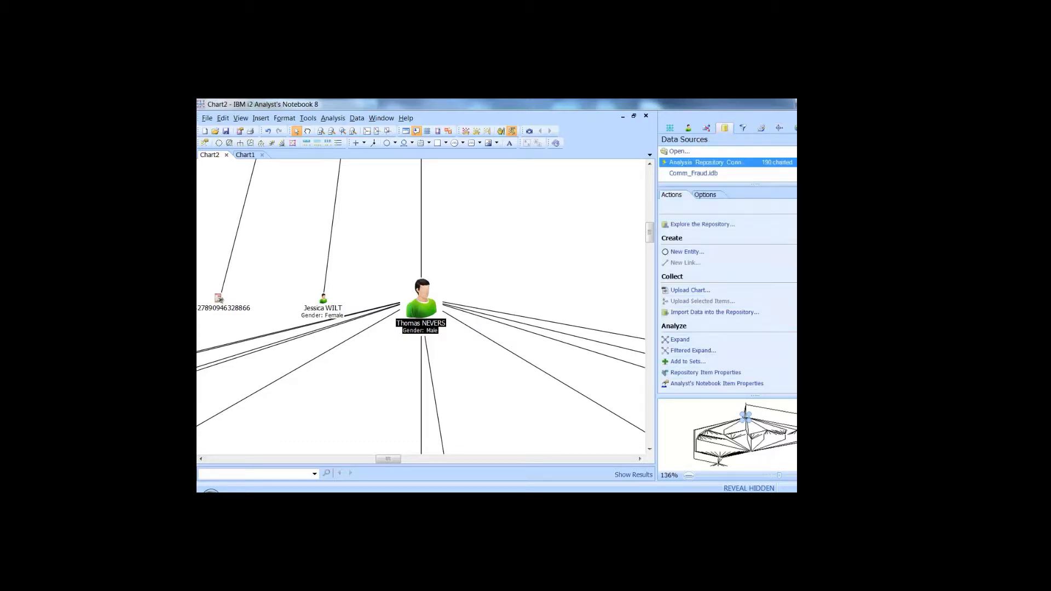
Read the person's Repository Item Properties, including employment details and Card 2.
left_click(712, 373)
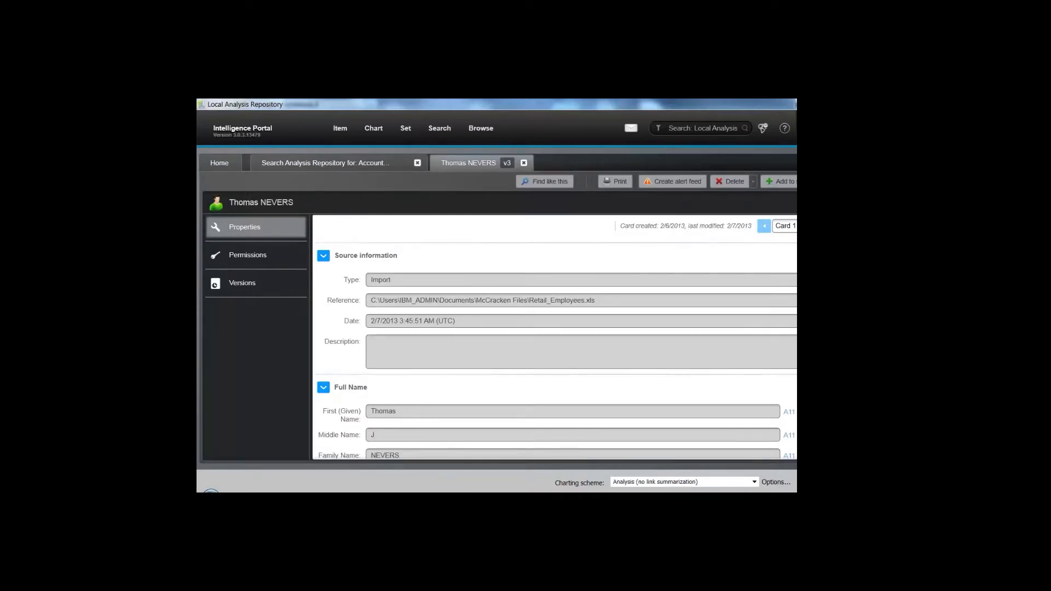
scroll(553, 336, "down", 2)
scroll(552, 336, "down", 5)
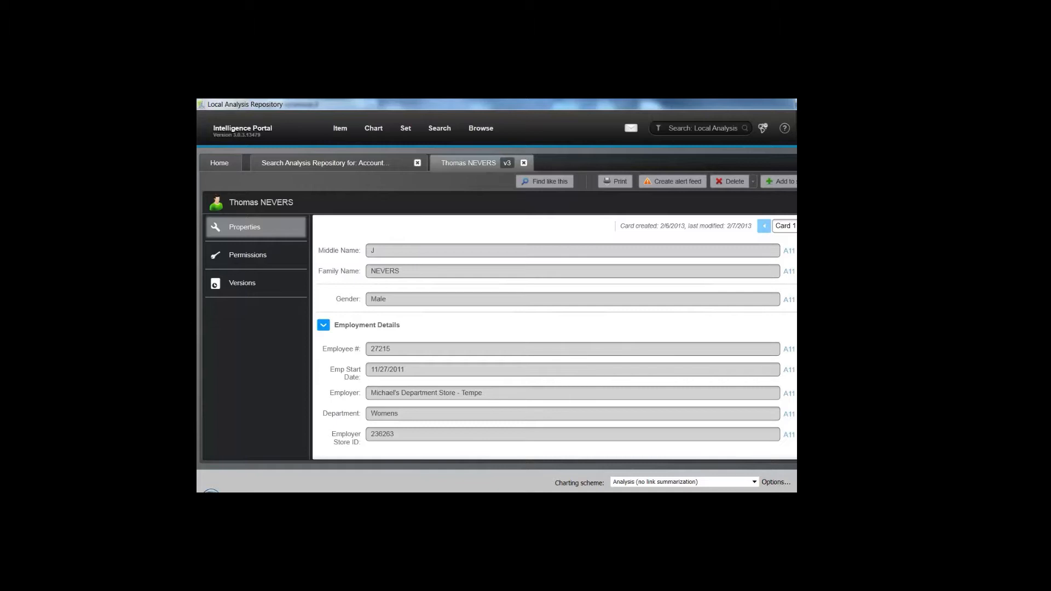
left_click(786, 226)
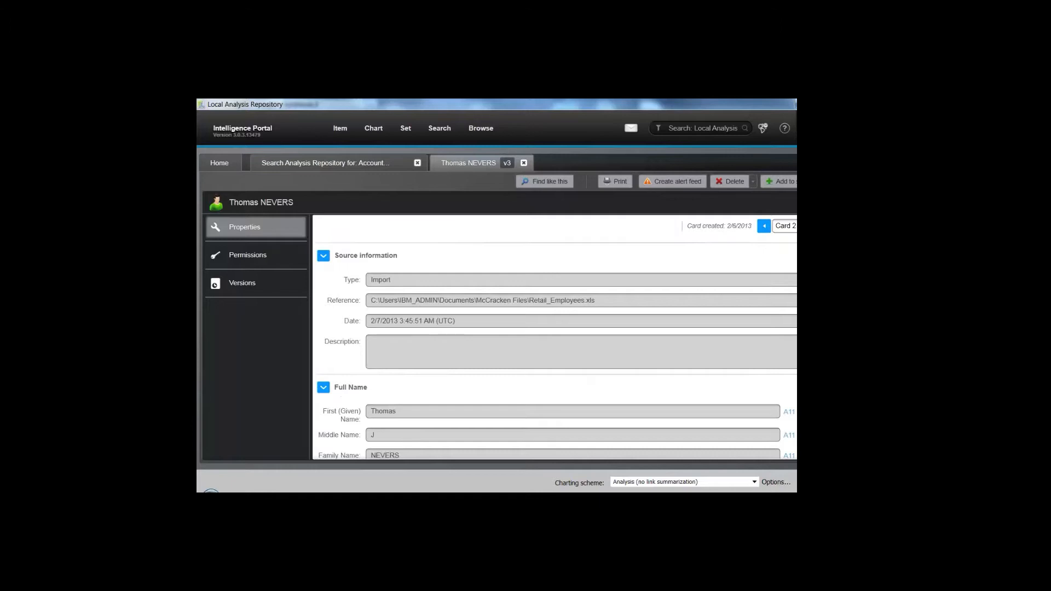
scroll(556, 351, "down", 5)
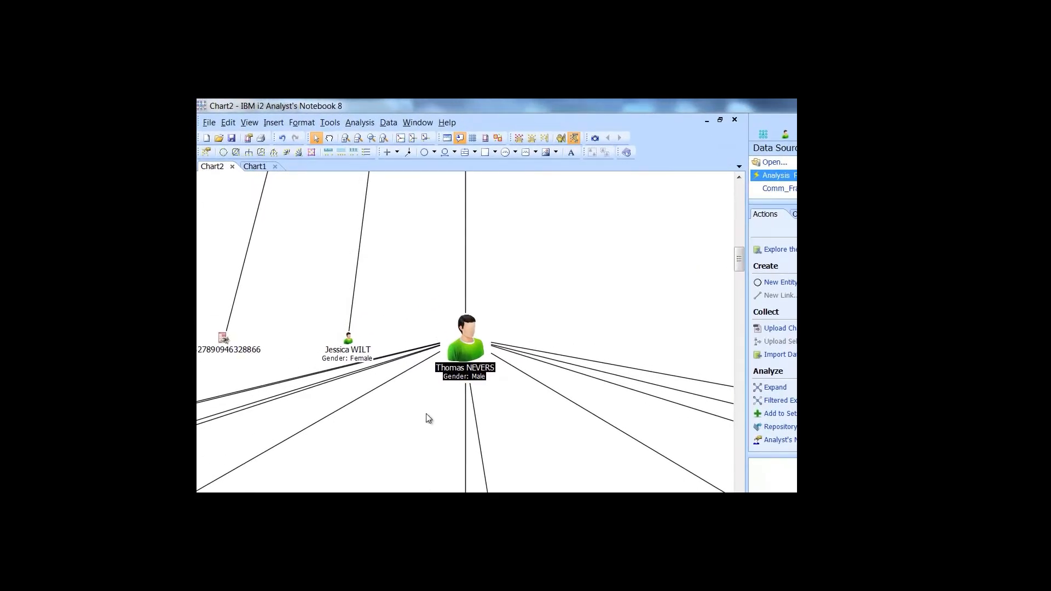
Select all items on Chart2, copy them, and go to Chart1.
right_click(426, 413)
left_click(442, 421)
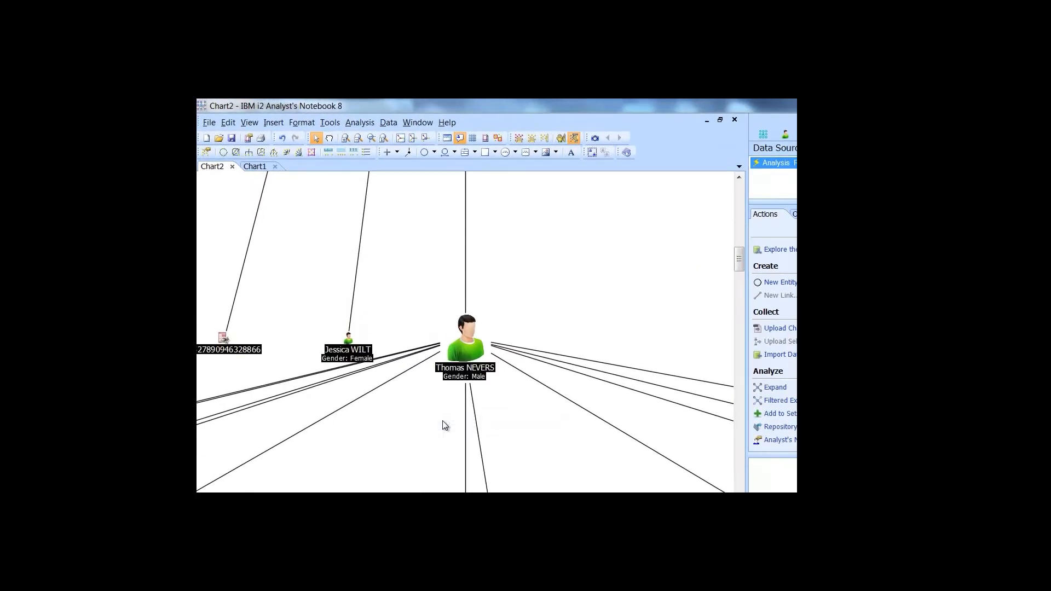
right_click(465, 371)
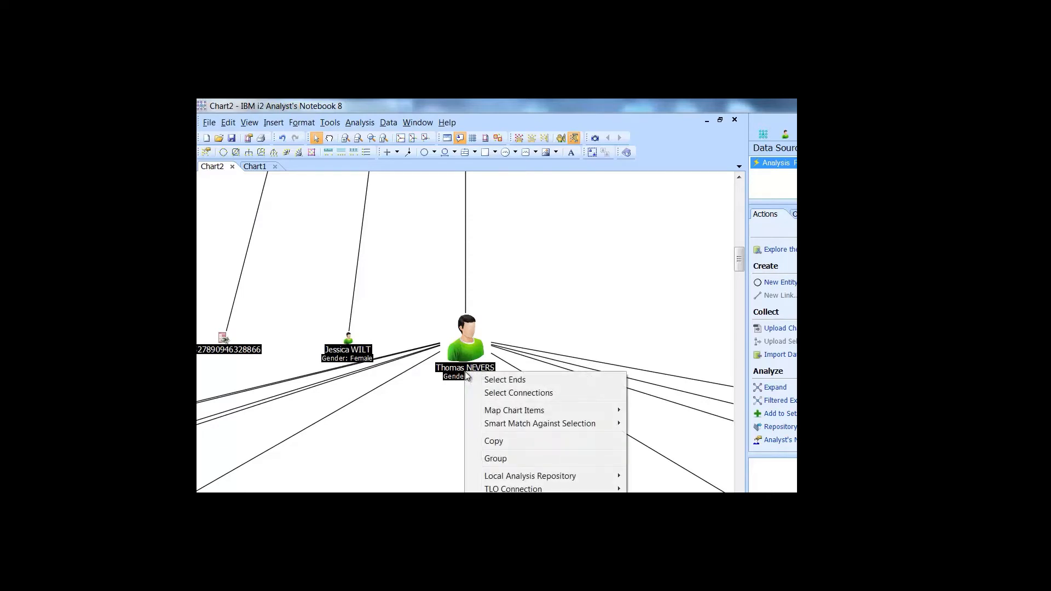
left_click(490, 441)
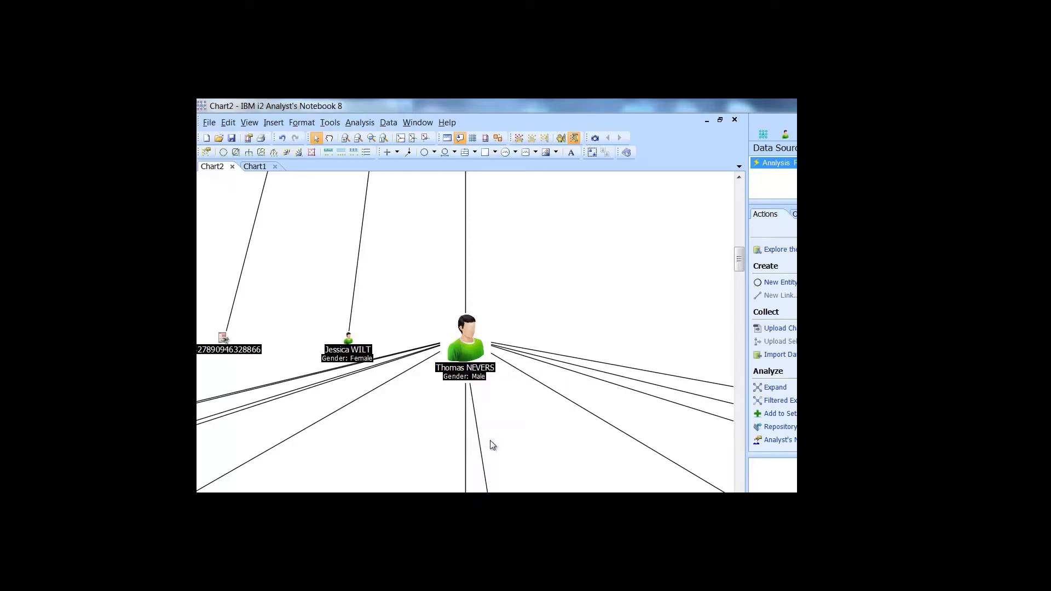
left_click(257, 167)
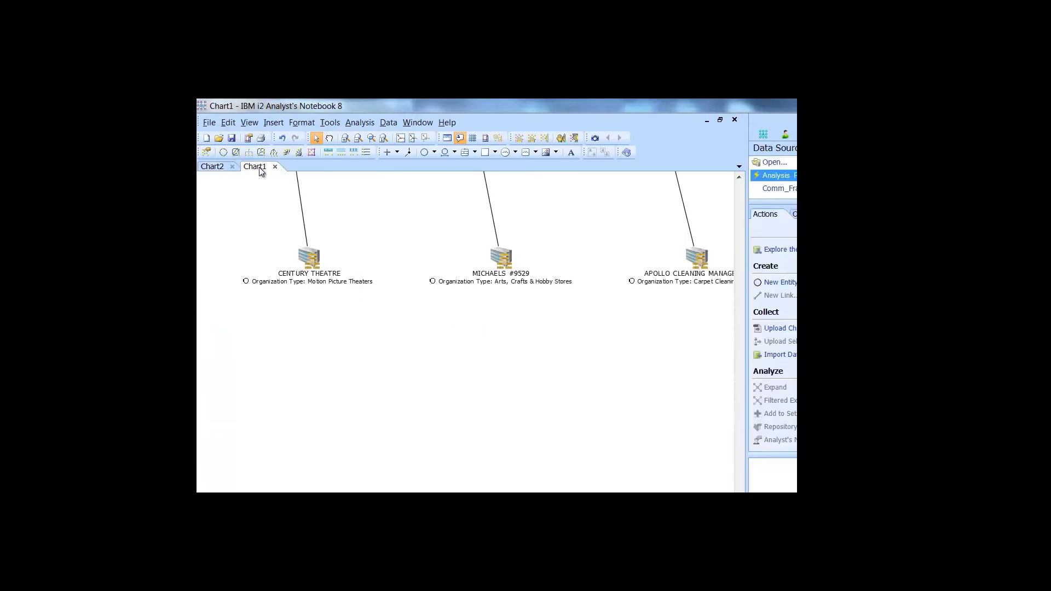
Paste the copied Chart2 network into Chart1, fit it to the window, and choose Organization Layout.
right_click(411, 330)
left_click(432, 351)
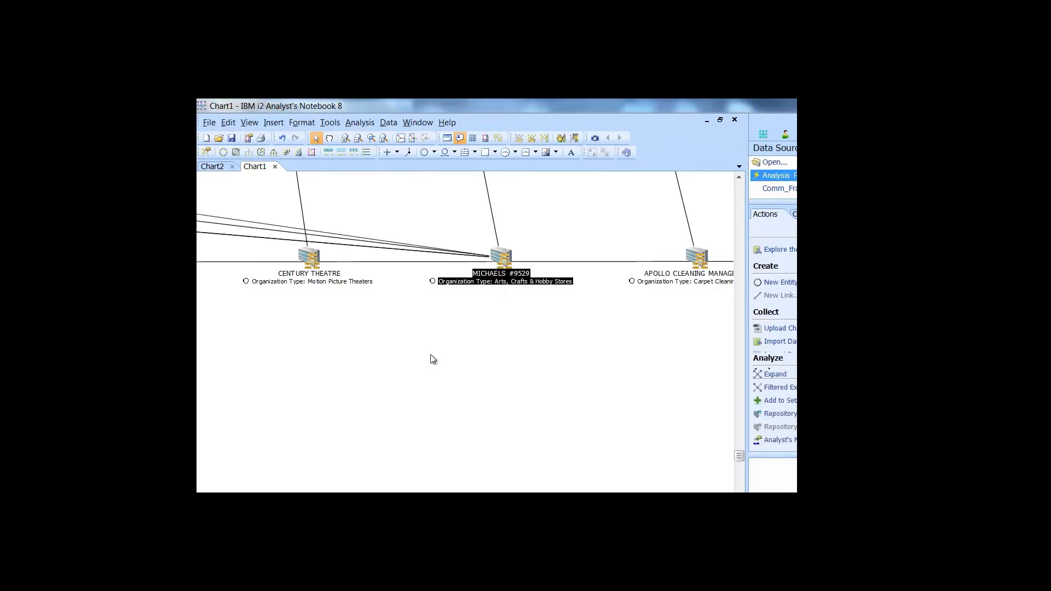
left_click(401, 138)
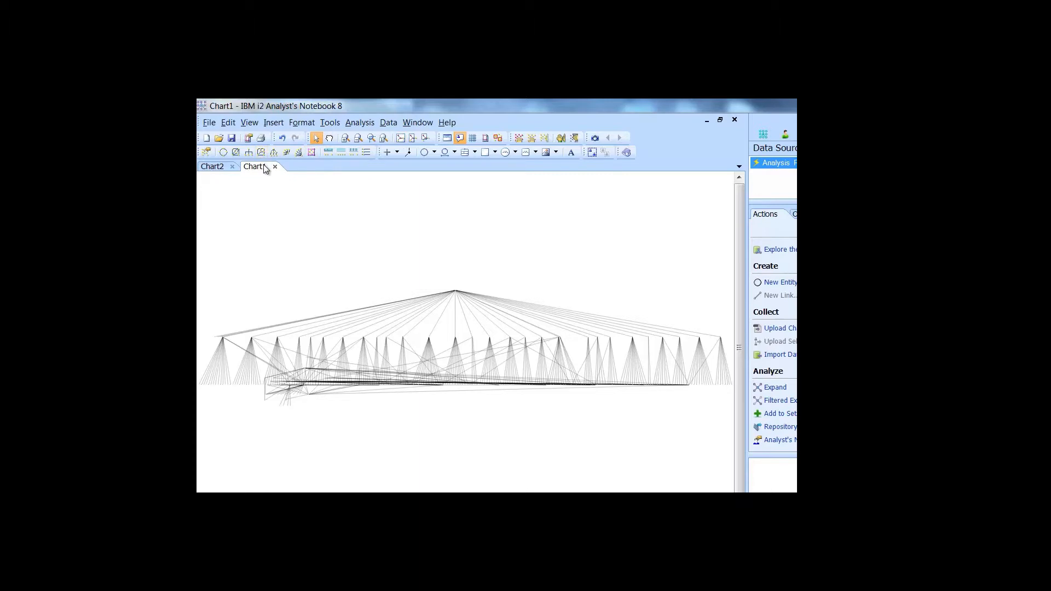
left_click(274, 152)
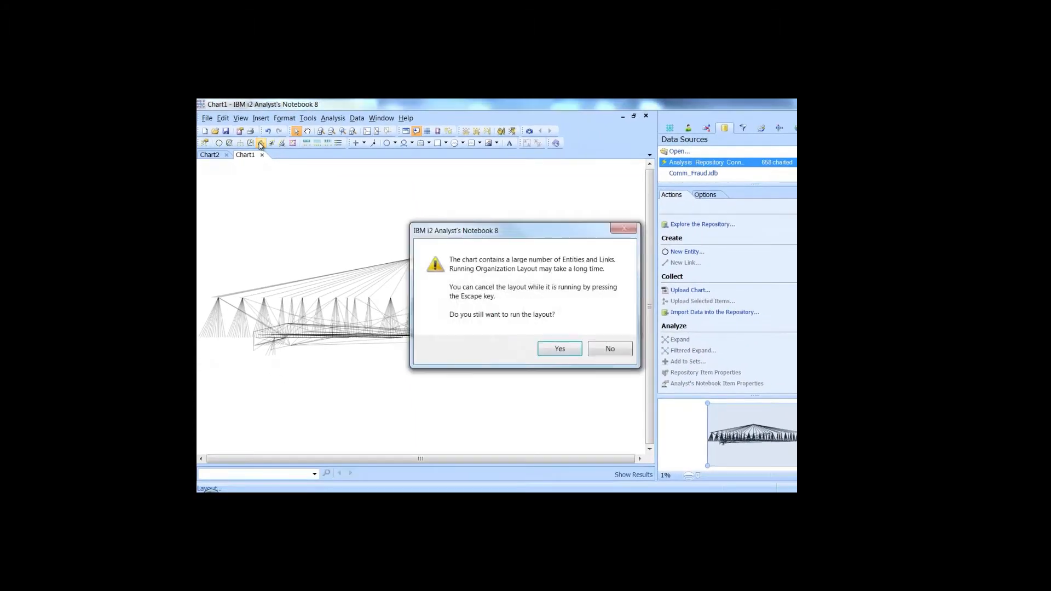
left_click(570, 348)
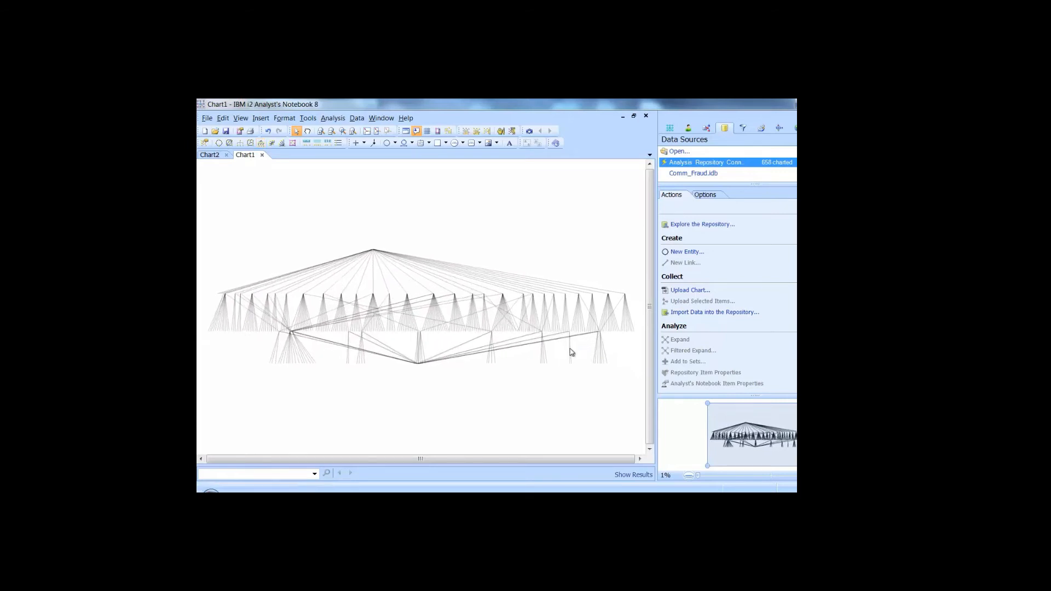
right_click(415, 362)
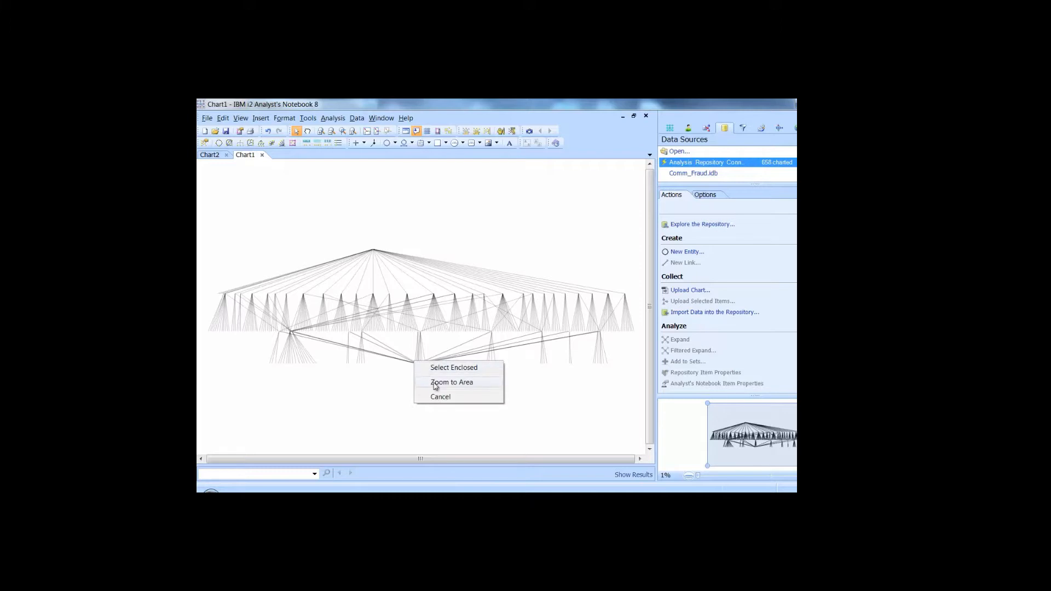
left_click(433, 382)
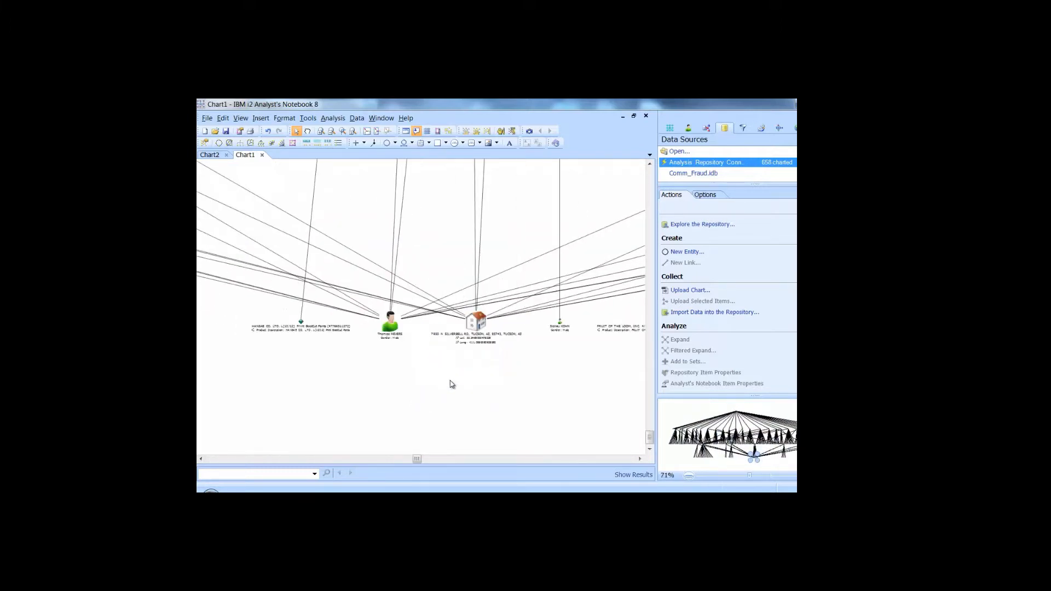
scroll(450, 382, "up", 4)
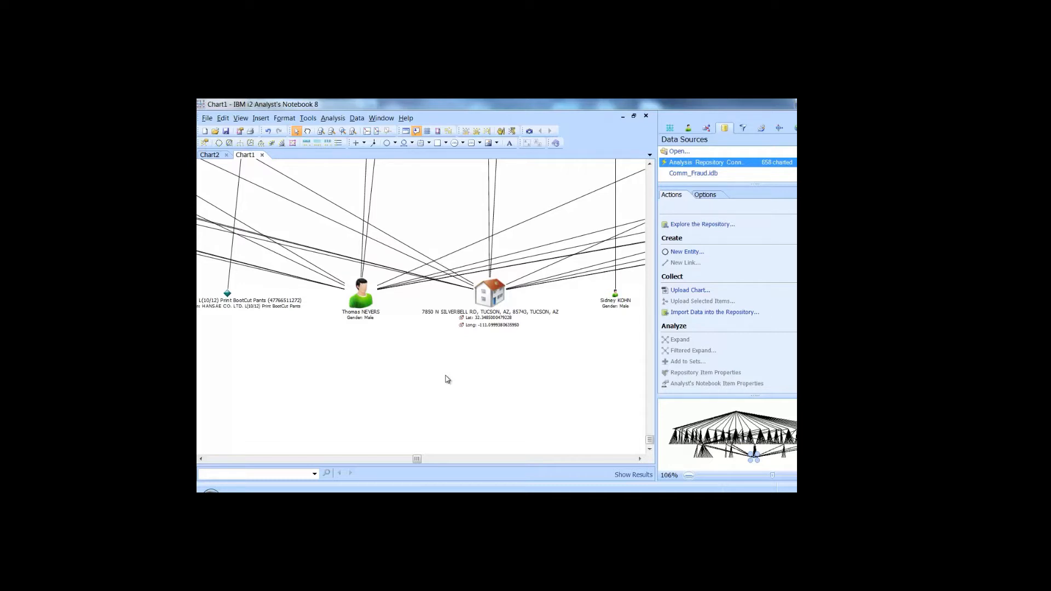
Add a Date & Time (as Histogram) filter from the Filters and Histograms New list.
left_click(743, 128)
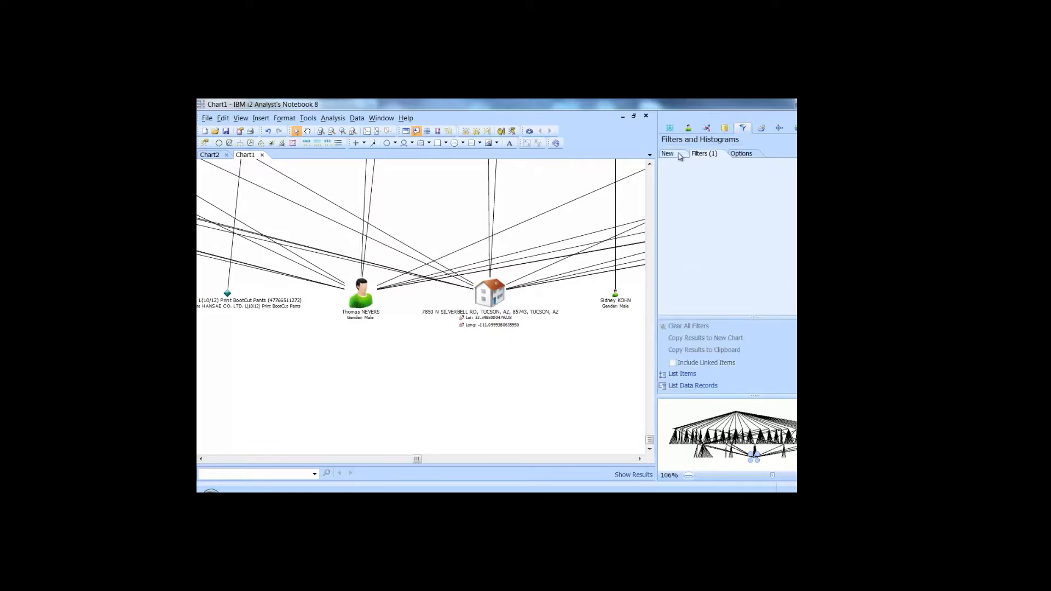
left_click(679, 155)
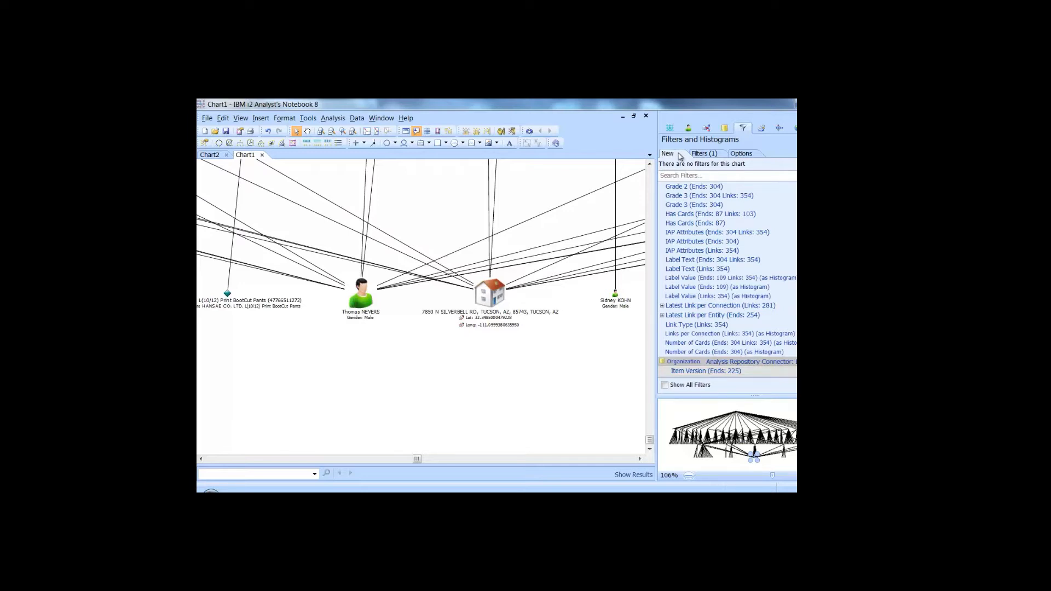
scroll(728, 281, "up", 5)
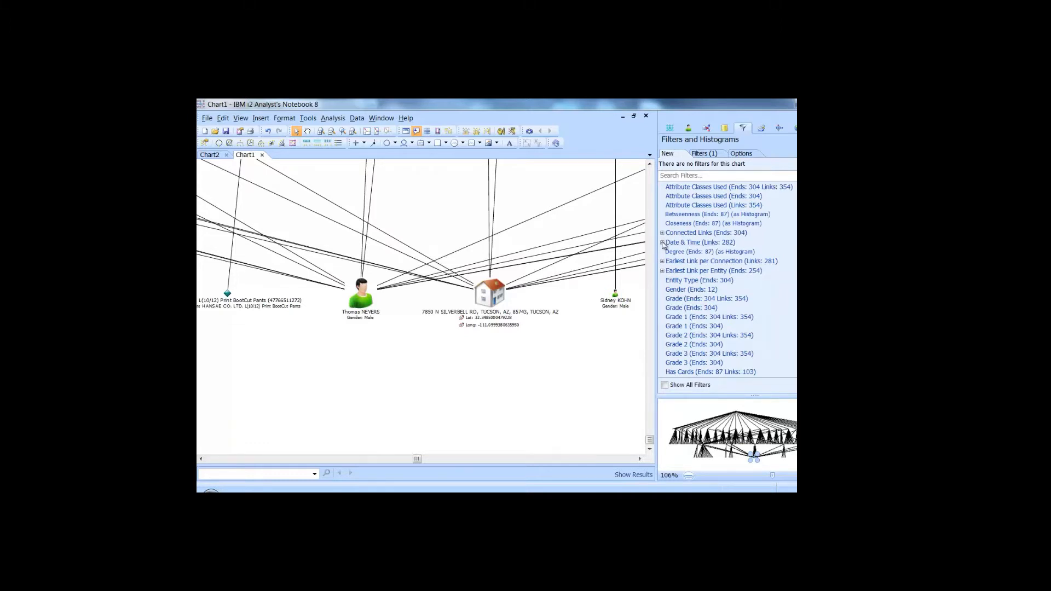
scroll(663, 245, "down", 5)
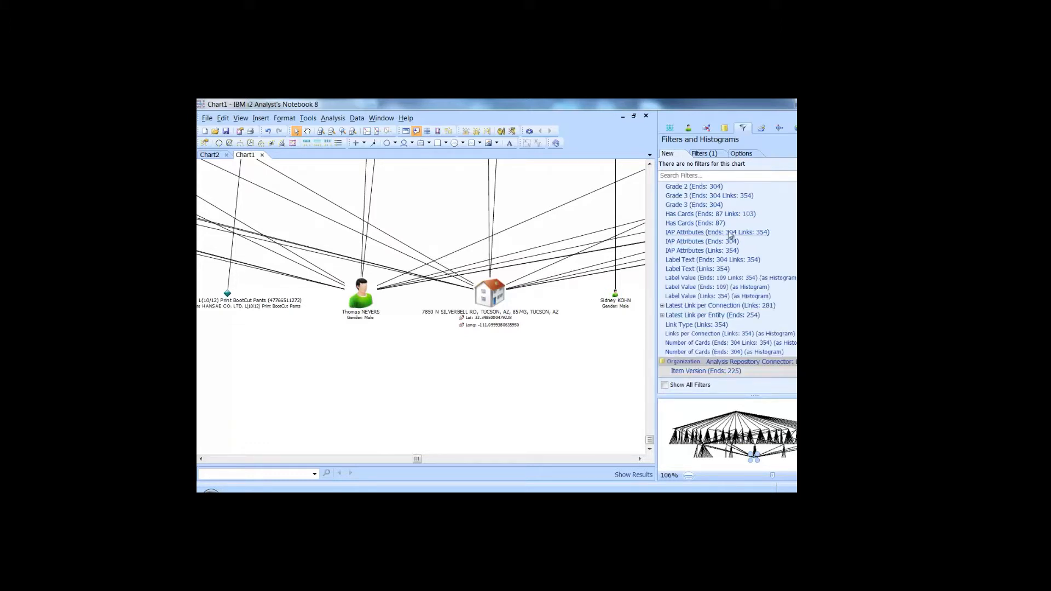
scroll(727, 279, "up", 6)
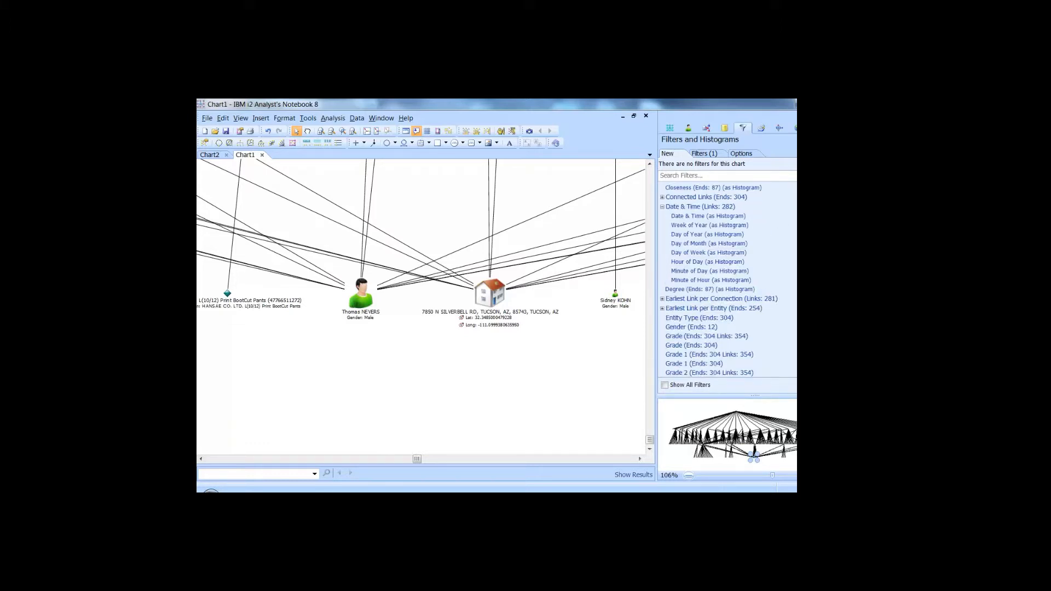
left_click(730, 217)
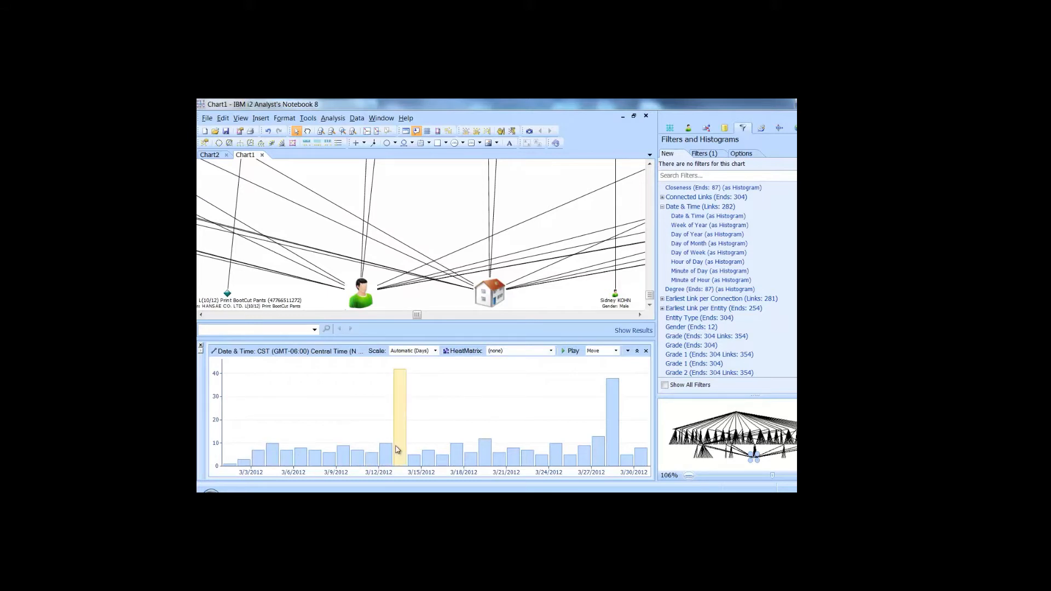
Pick the 3/13/2012 and 3/28/2012 bars in the date histogram.
mouse_move(397, 449)
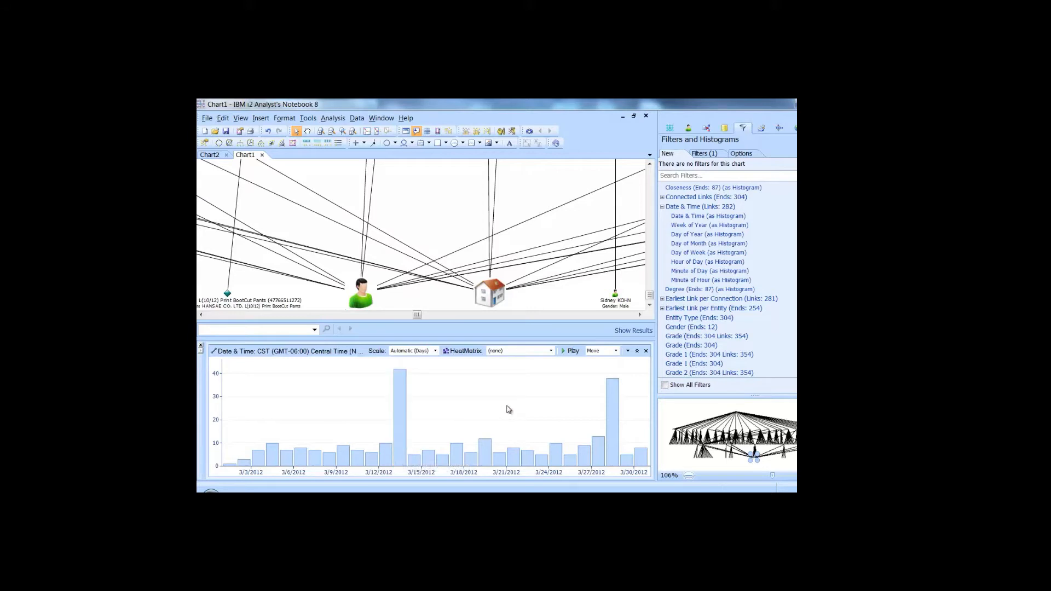
left_click(400, 402)
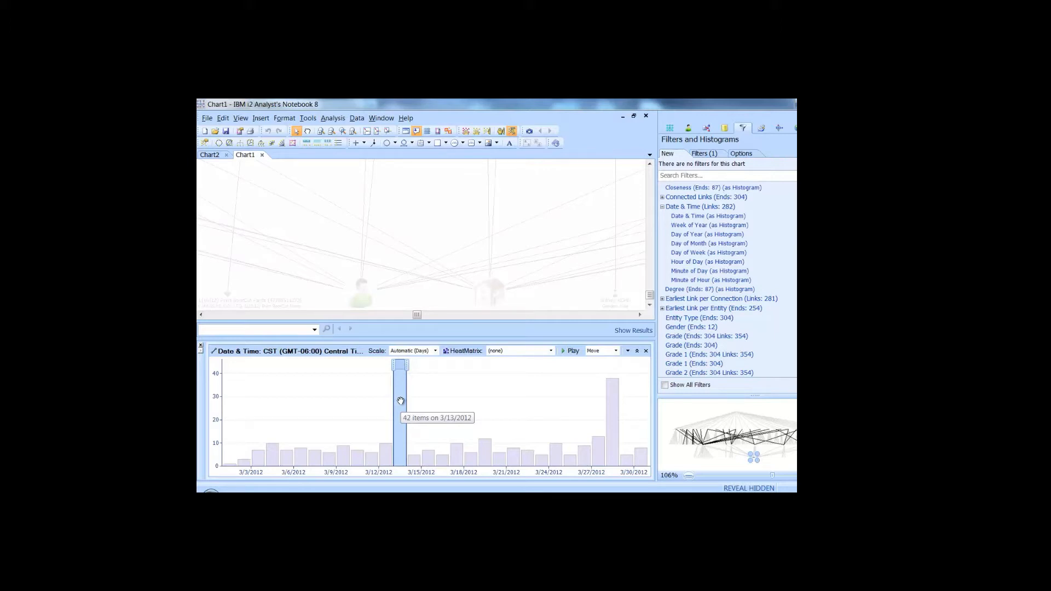
left_click(612, 413)
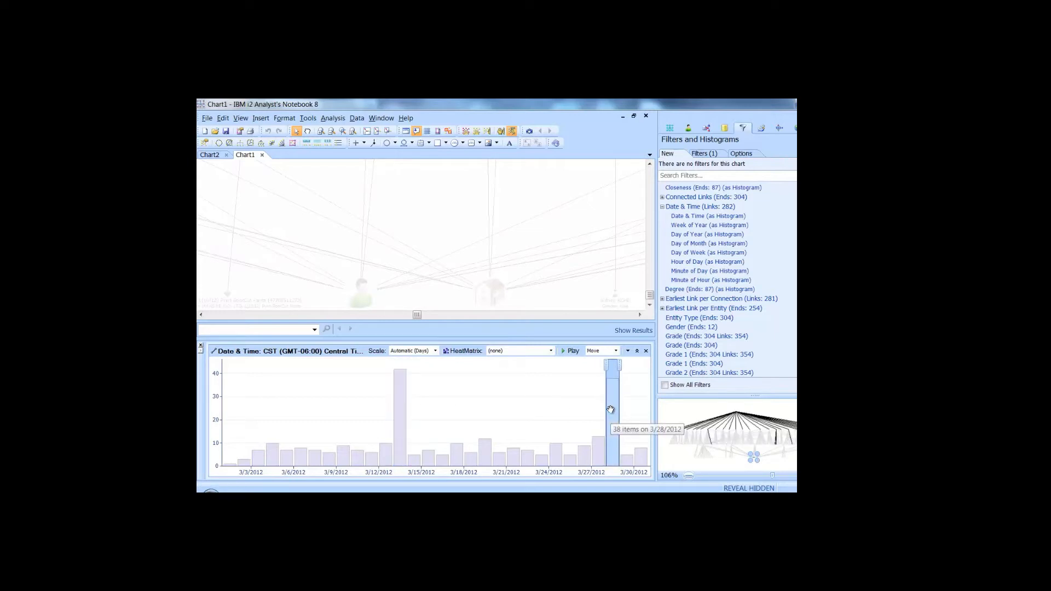
Zoom out and move the view down to the labelled nodes at the hub's link ends.
left_click(331, 132)
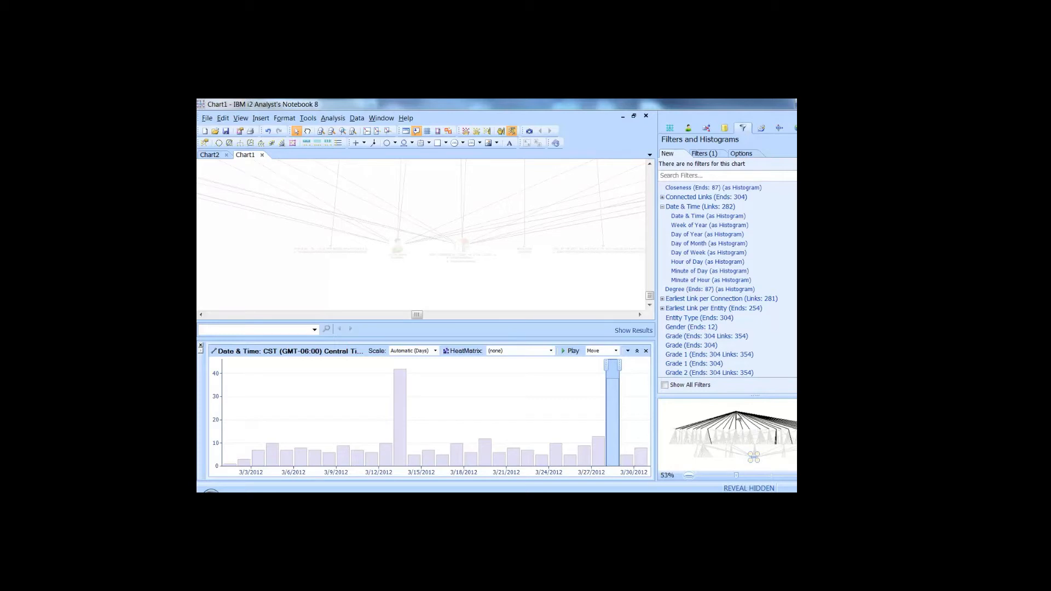
left_click(738, 418)
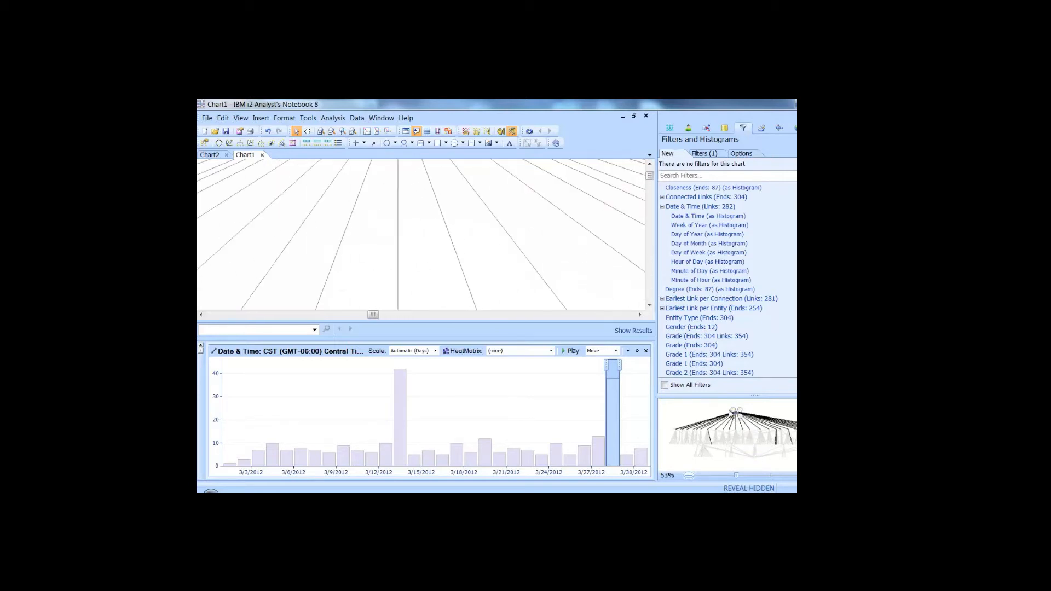
left_click(773, 442)
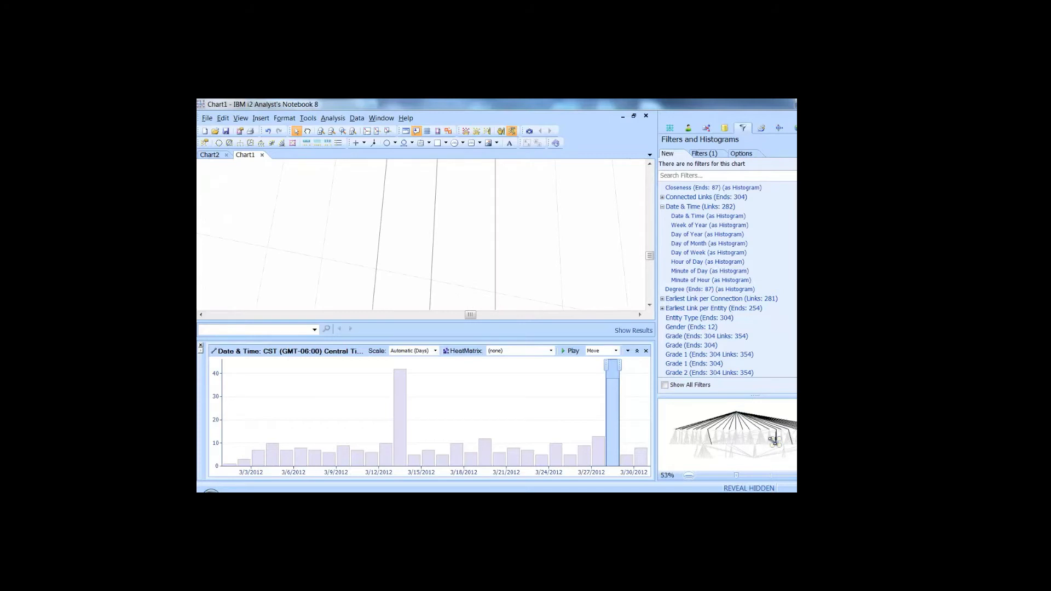
left_click_drag(649, 256, 650, 263)
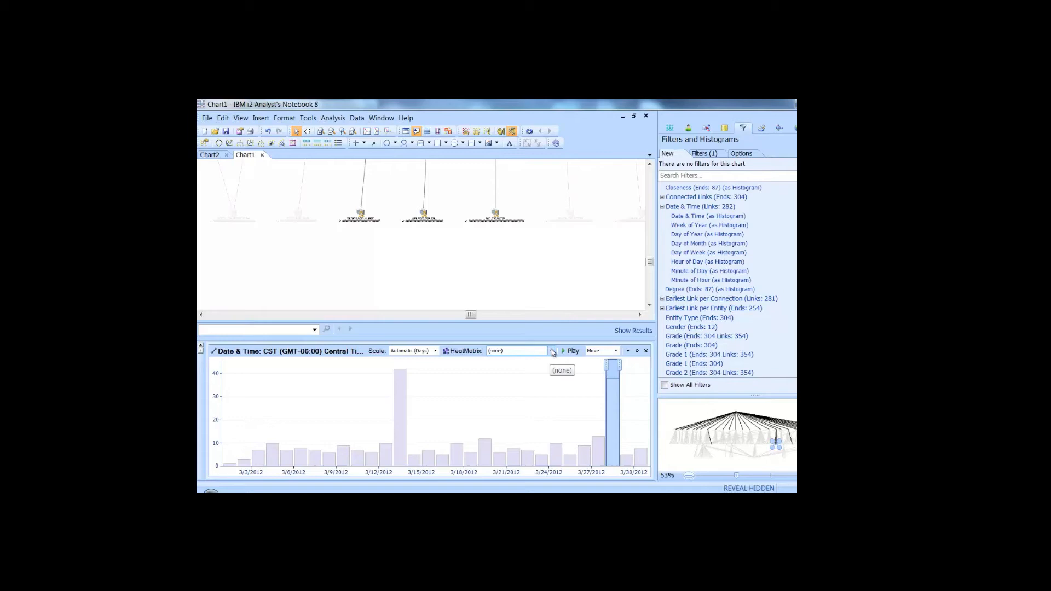
Show the heat matrix by Transaction Amount using the Blue-Gray-Red Scale.
left_click(551, 351)
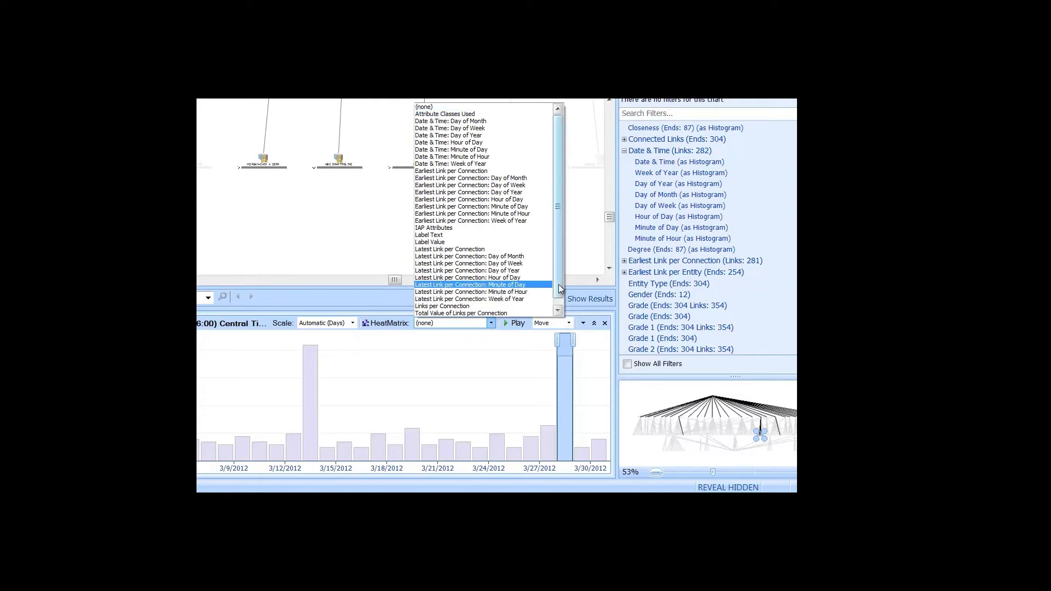
left_click_drag(558, 284, 549, 309)
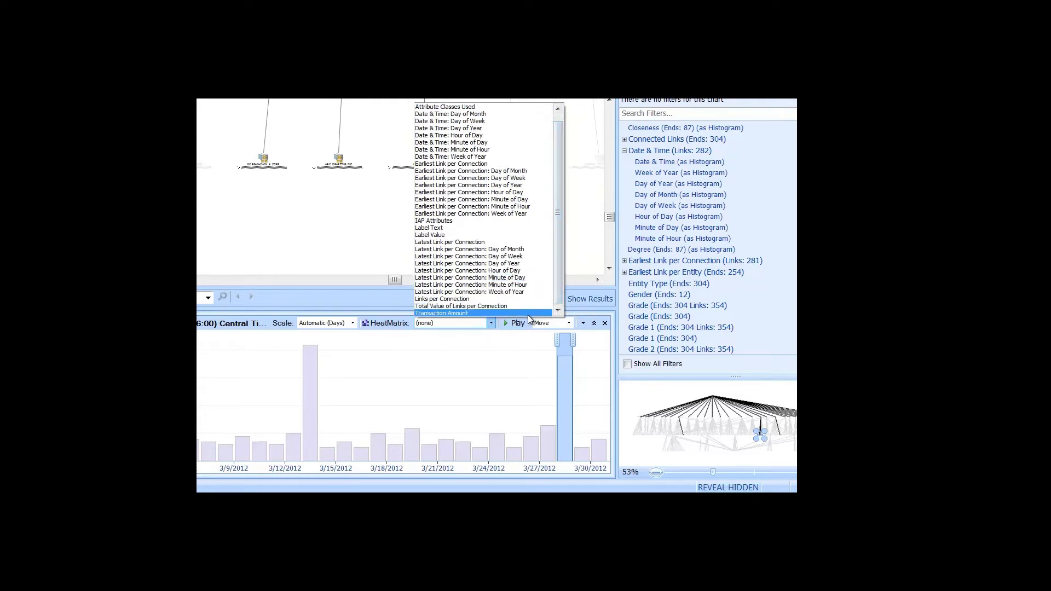
left_click(528, 314)
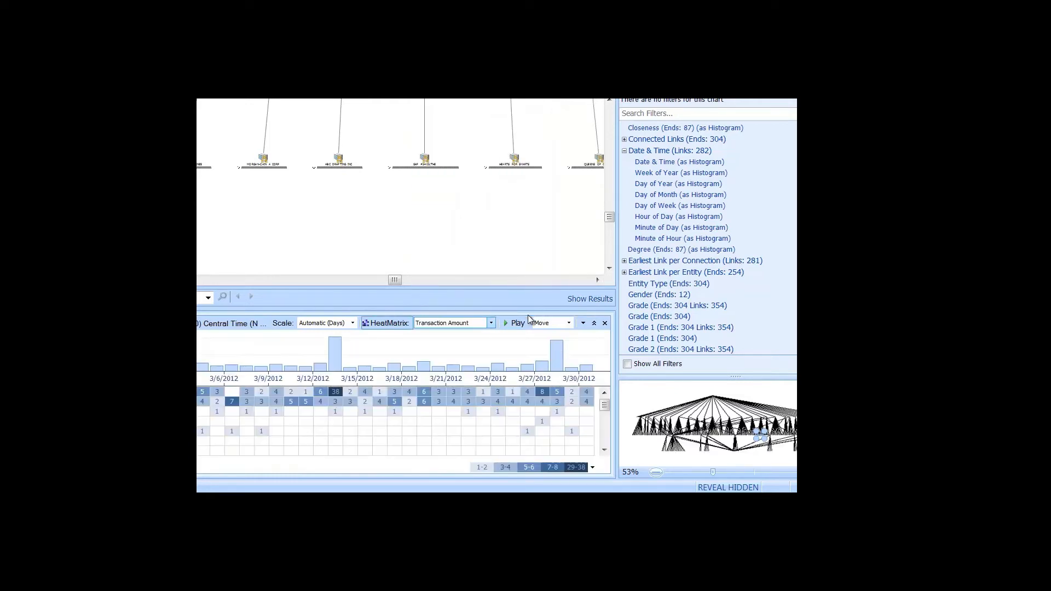
left_click(592, 468)
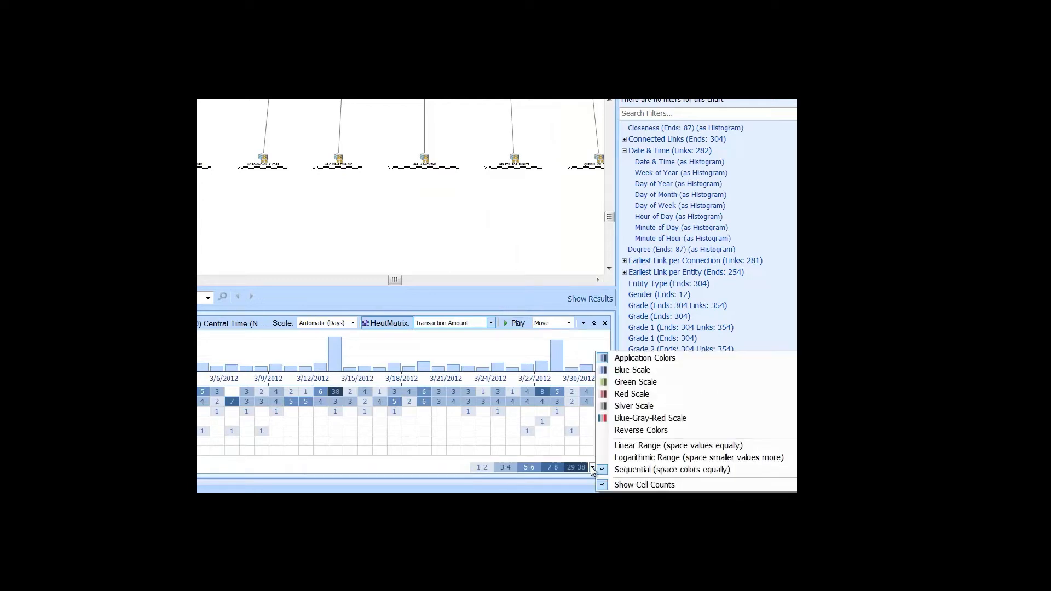
left_click(621, 422)
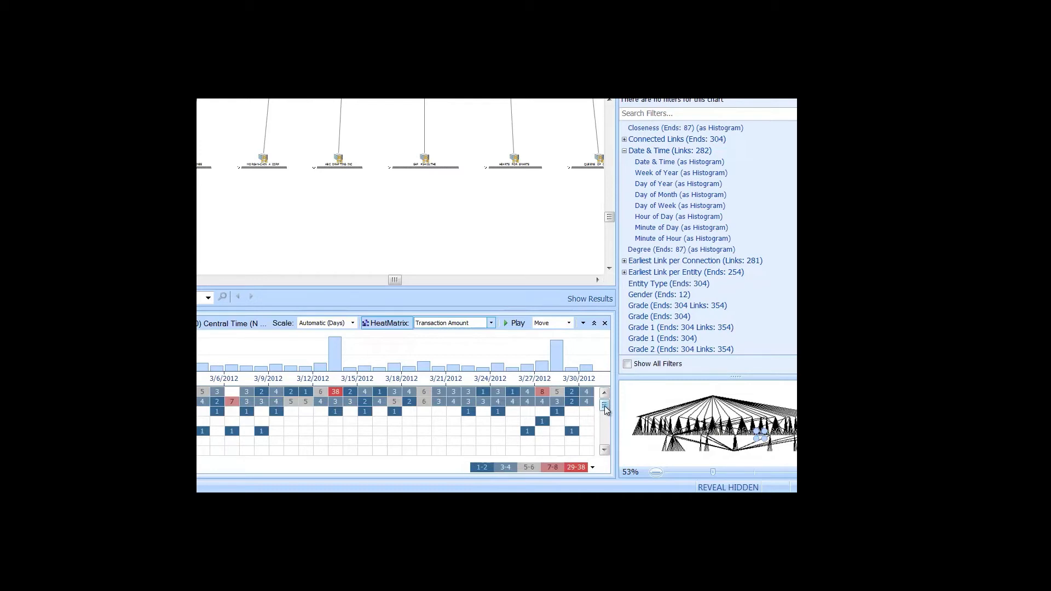
Select the 38 items dated 3/13/2012, then close the histogram panel.
left_click(338, 394)
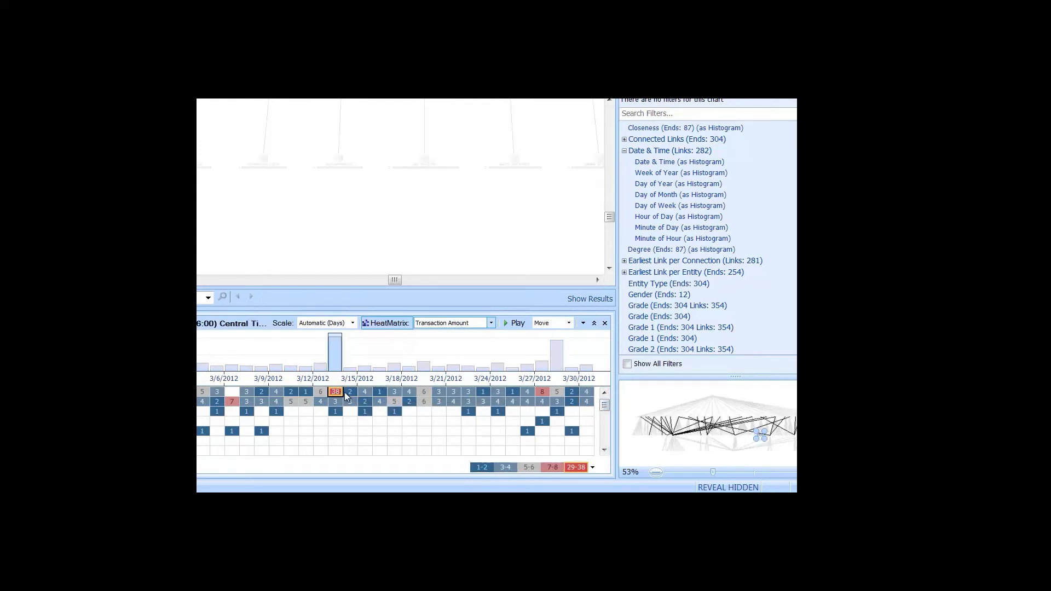
mouse_move(604, 410)
left_mouse_down()
mouse_move(603, 435)
mouse_move(605, 421)
left_mouse_up()
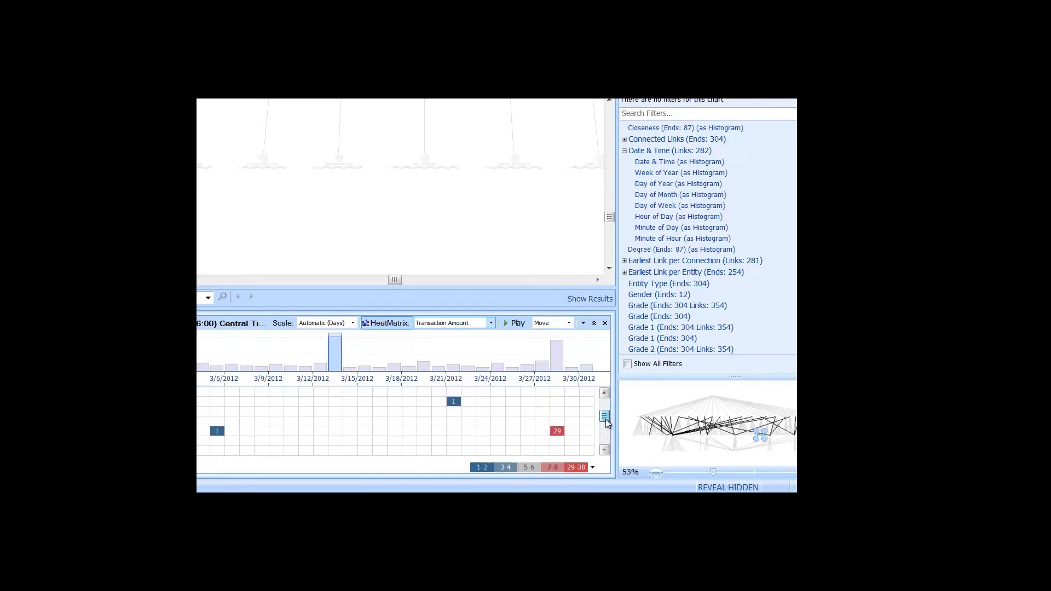
left_click(605, 324)
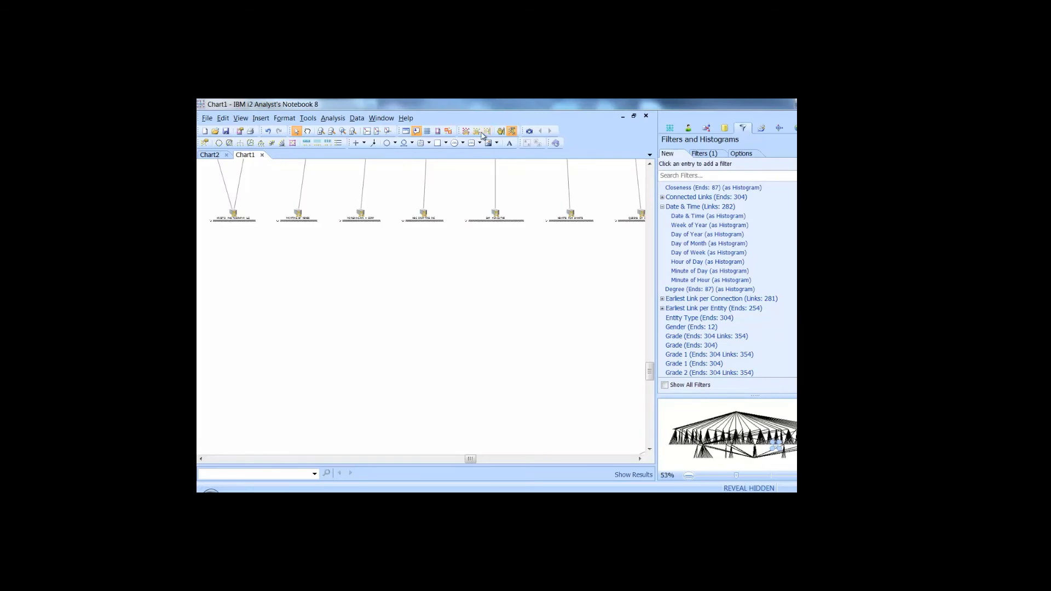
Fit the entire combined Chart1 network in the window.
left_click(367, 132)
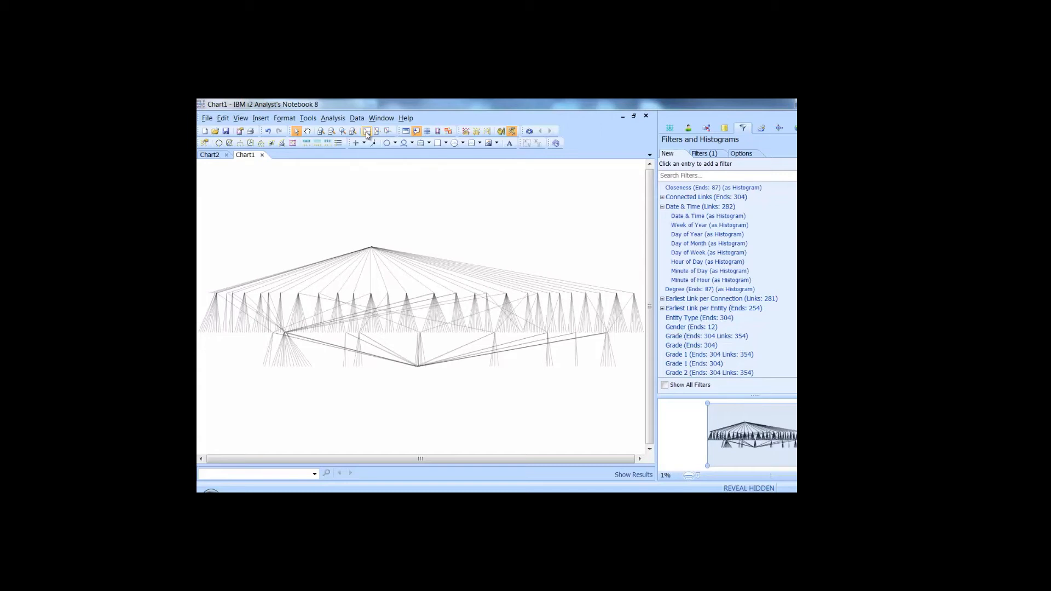
Open Conditional Formatting and zoom into a marked area of the chart.
left_click(767, 130)
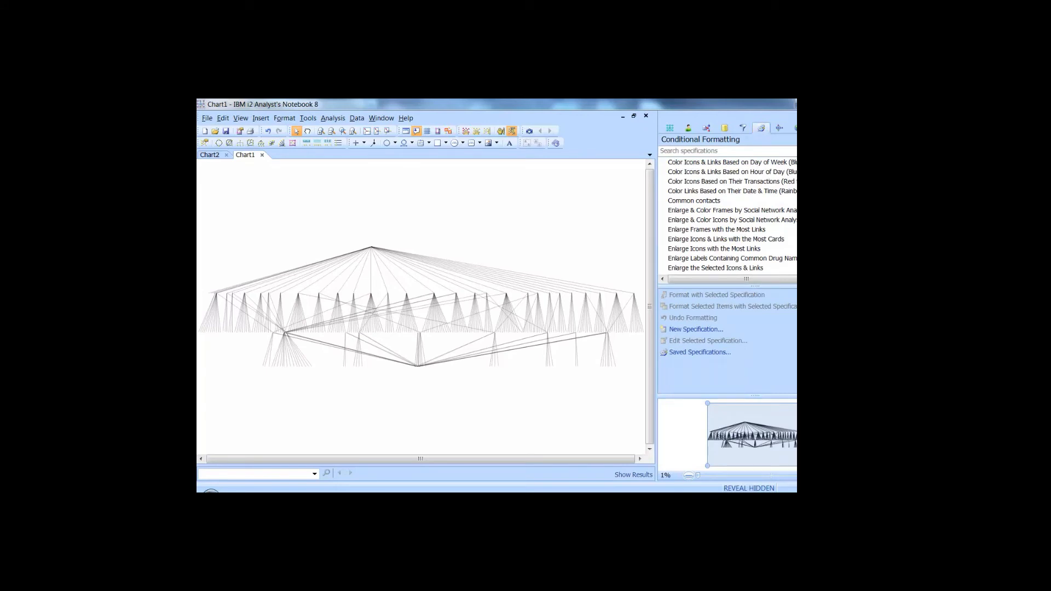
right_click(455, 327)
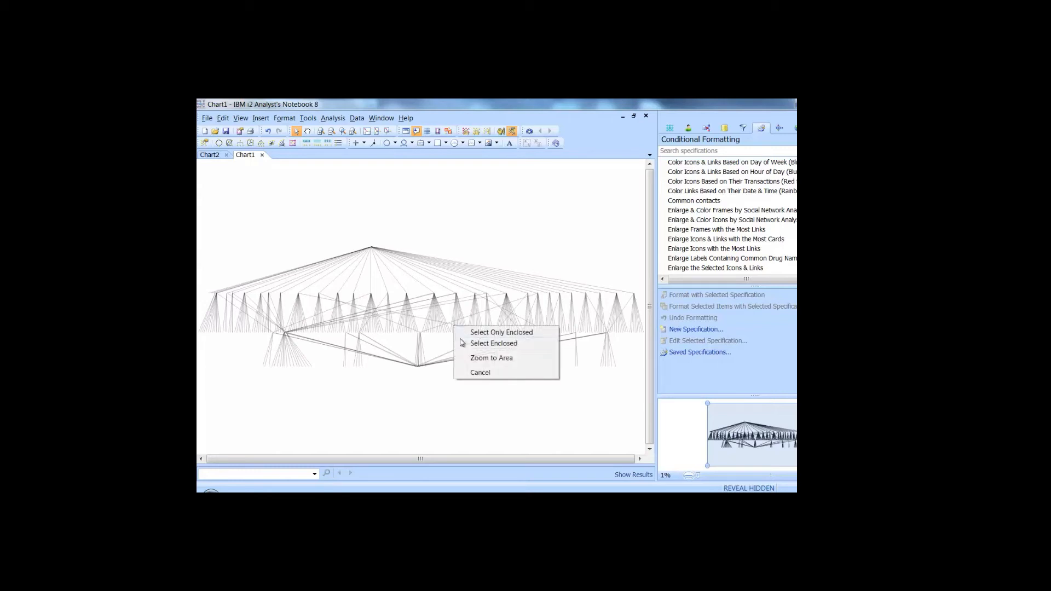
left_click(473, 358)
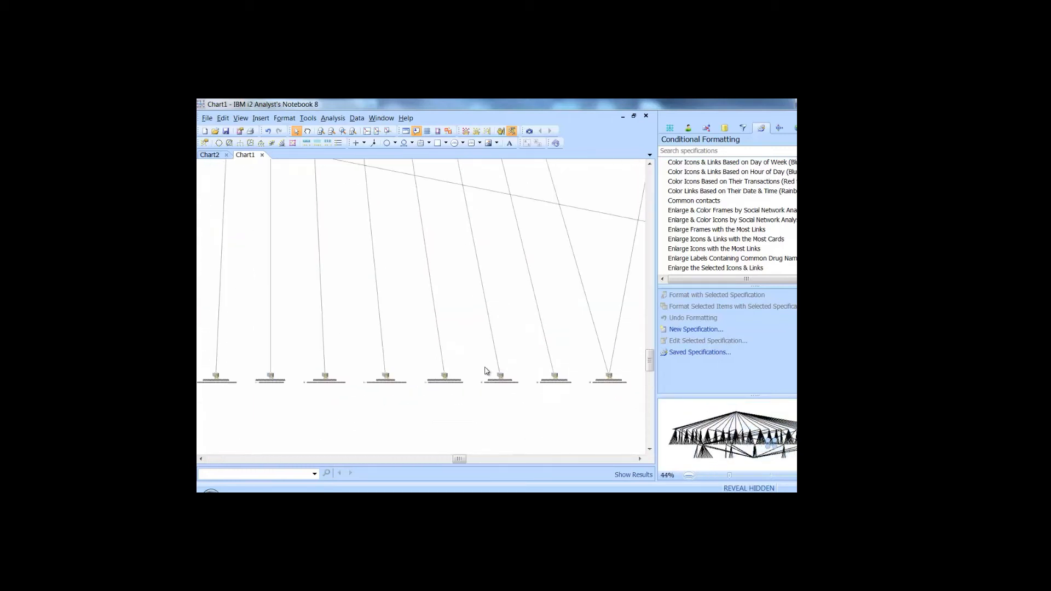
left_click_drag(651, 359, 643, 373)
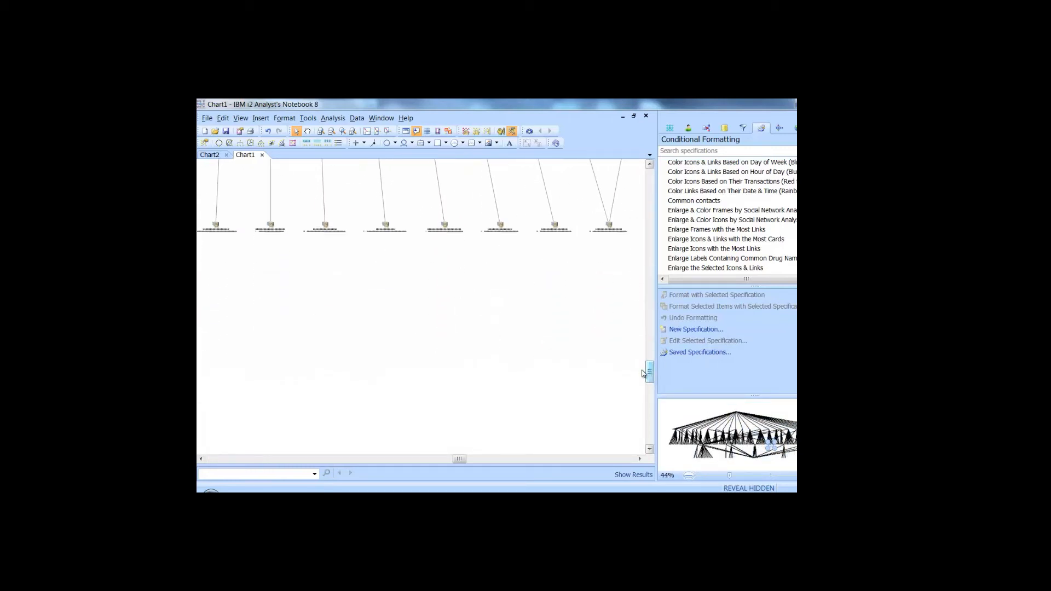
Apply the Hide Entities with Only One Link specification from the list.
scroll(618, 350, "down", 5)
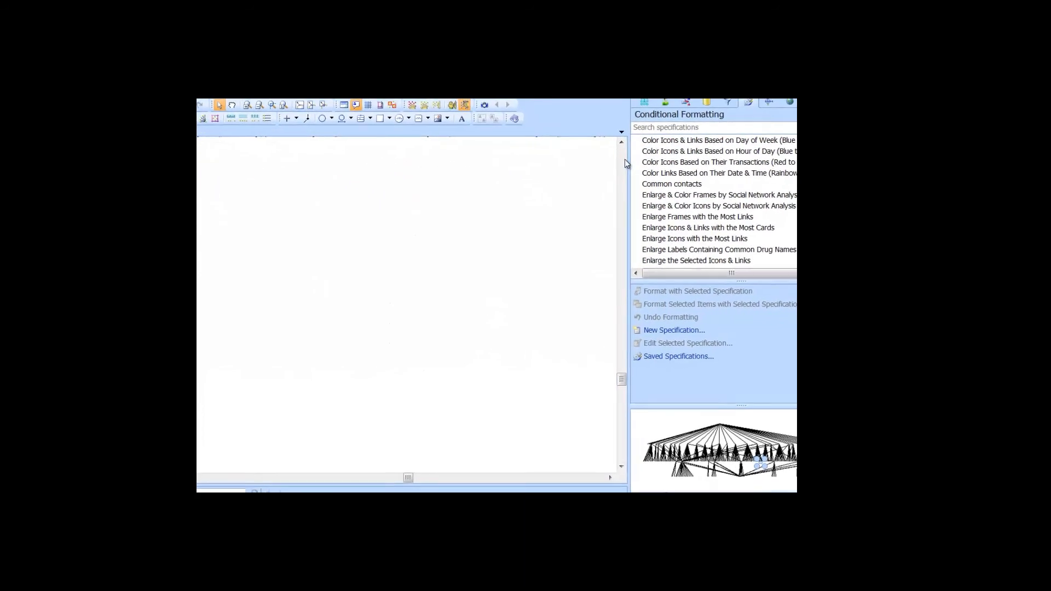
scroll(617, 182, "up", 5)
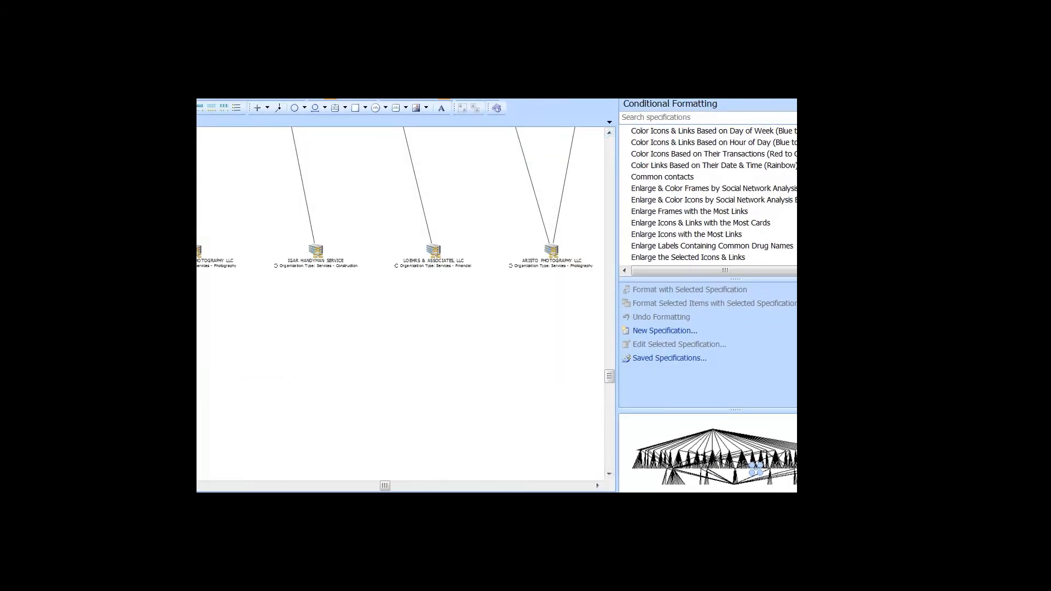
scroll(768, 237, "down", 5)
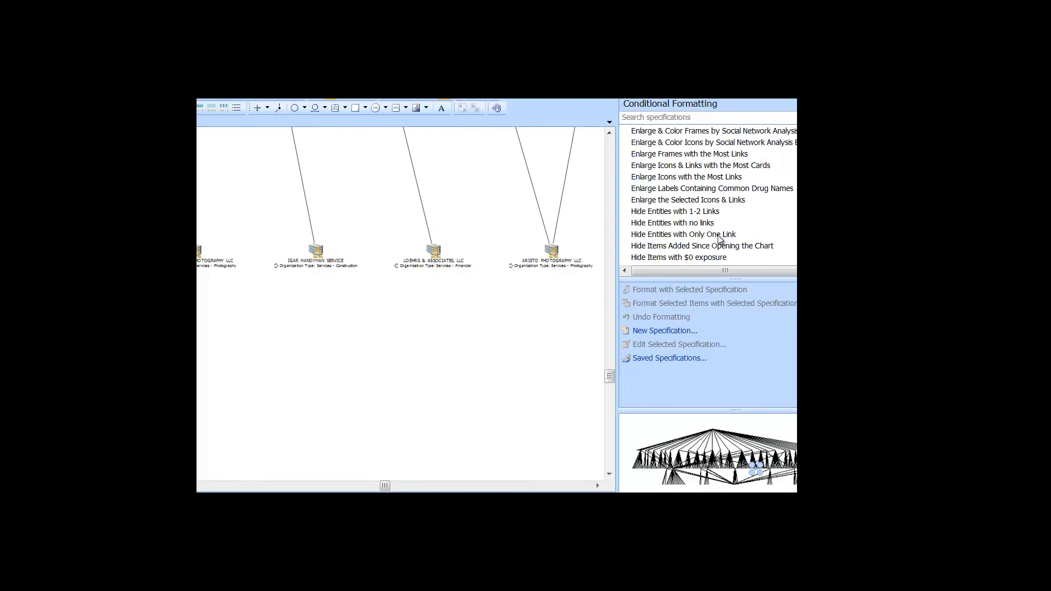
double_click(718, 239)
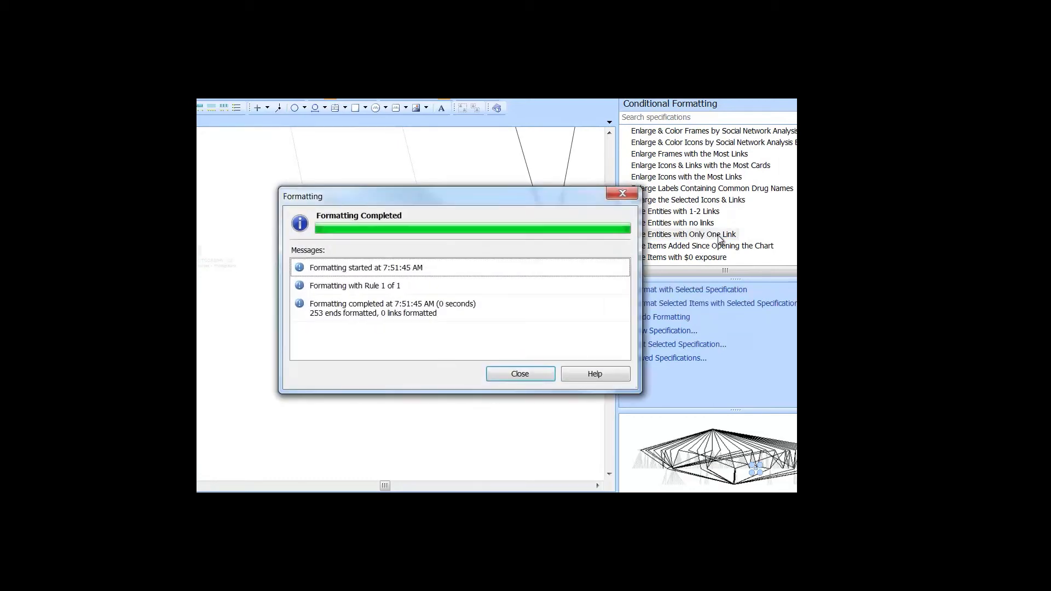
Dismiss the formatting report, switch off Reveal Hidden, and clear the chart selection.
left_click(519, 374)
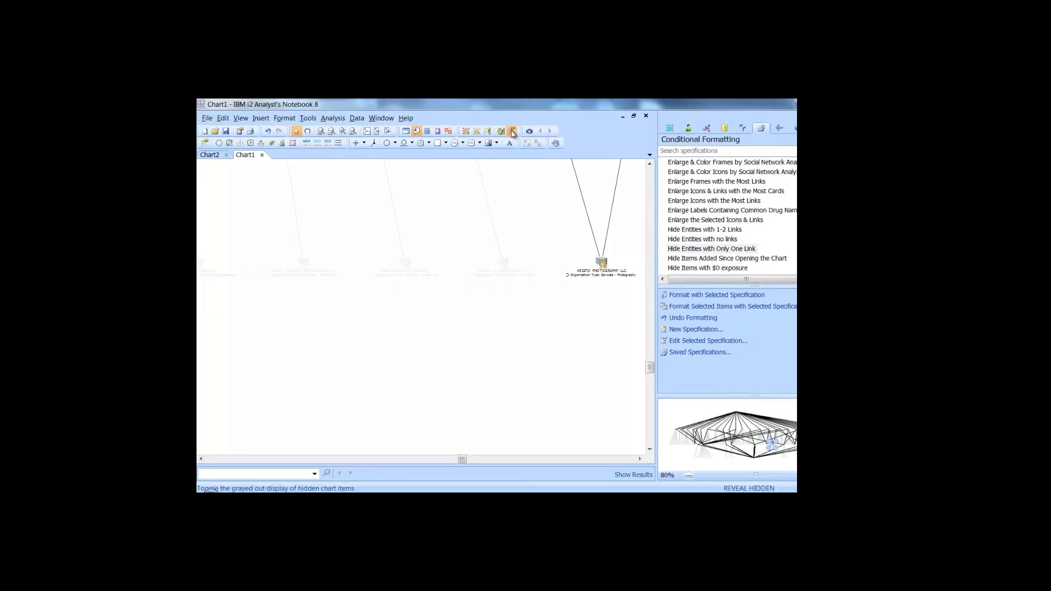
left_click(513, 131)
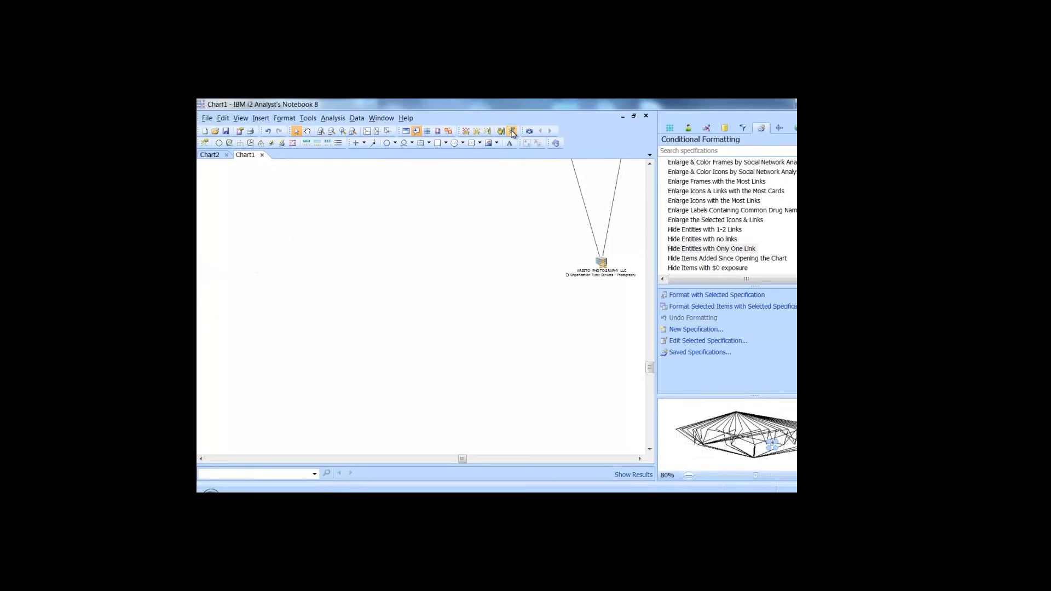
left_click(282, 191)
Apply the Minimize Crossed Links layout, then the Organization layout, to the remaining entities.
left_click(251, 143)
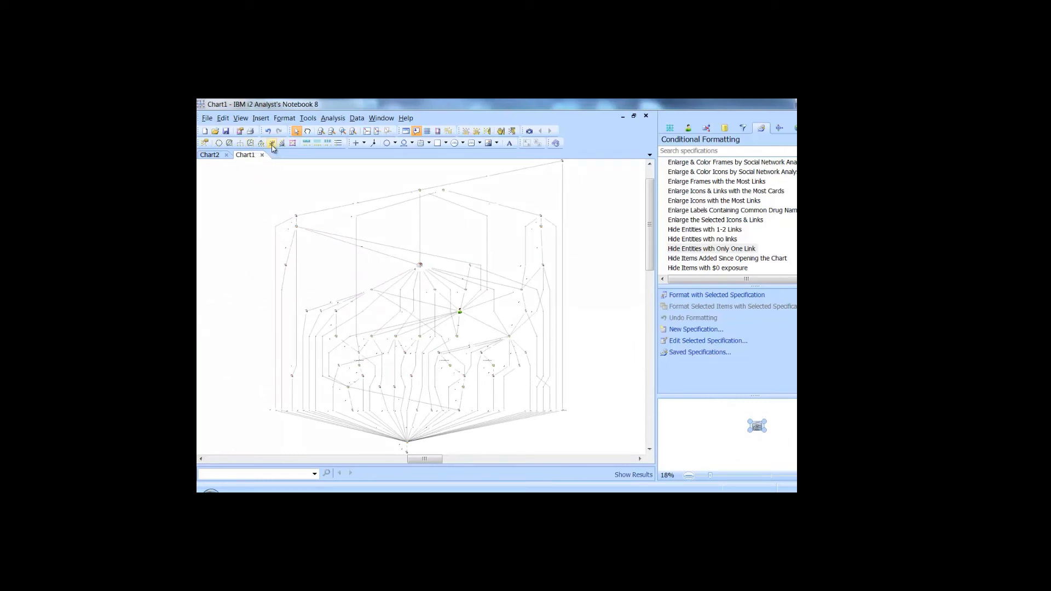
left_click(261, 144)
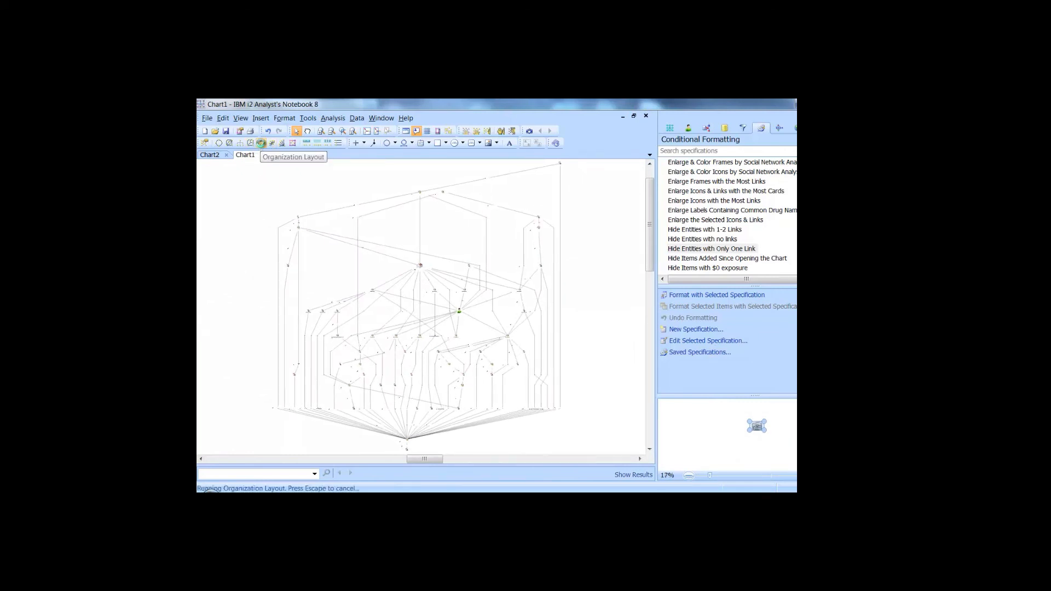